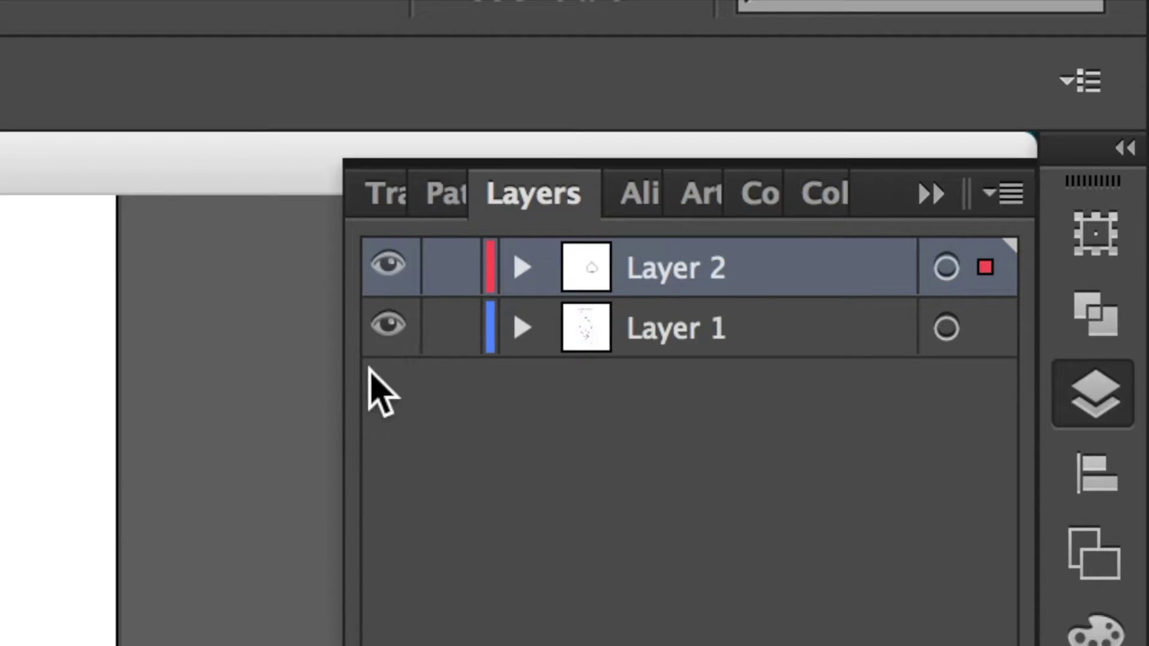
# Lock Layer 1's sketch, hide Layer 2's spade outline, and create a new Layer 3
pyautogui.click(450, 328)
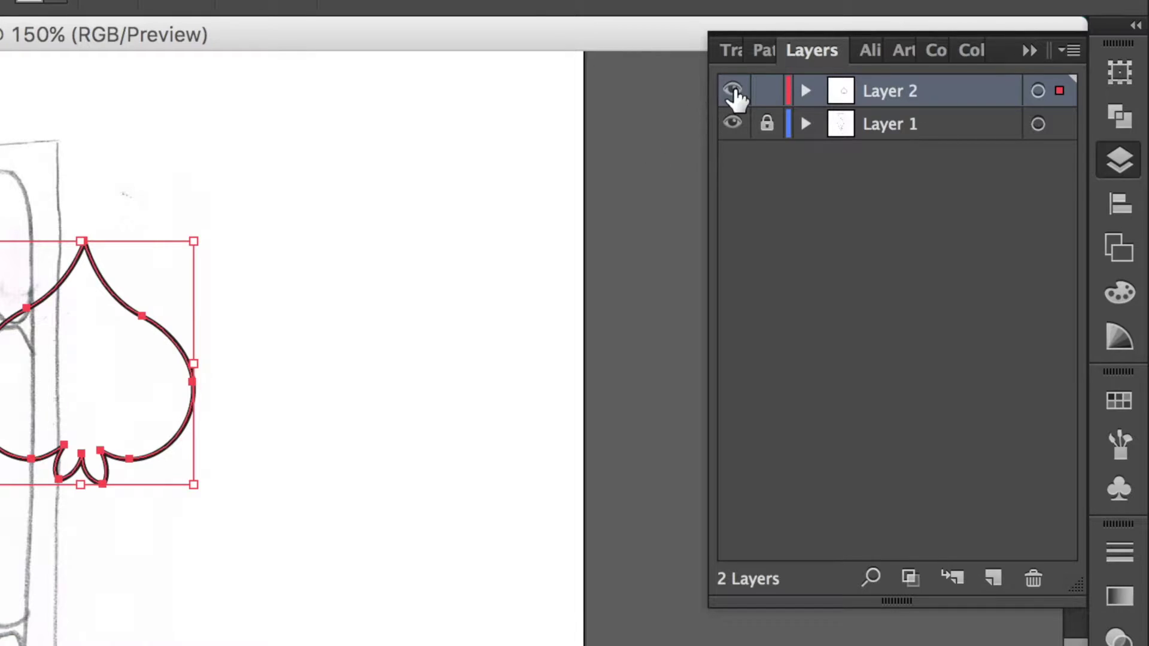
pyautogui.click(732, 91)
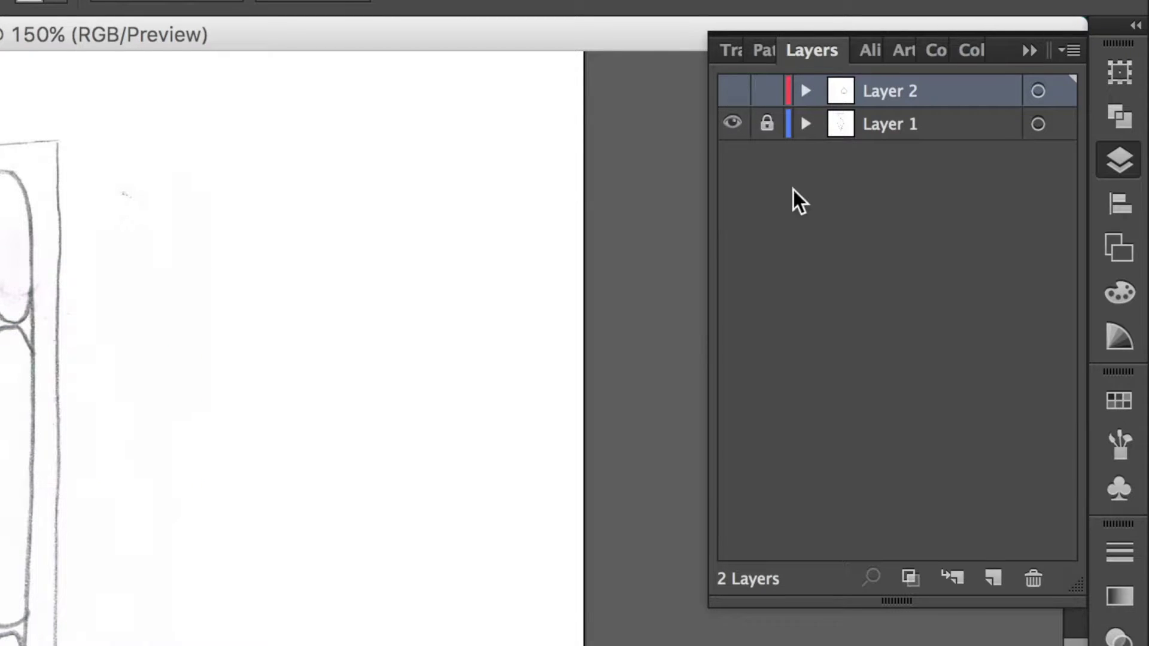
pyautogui.click(993, 578)
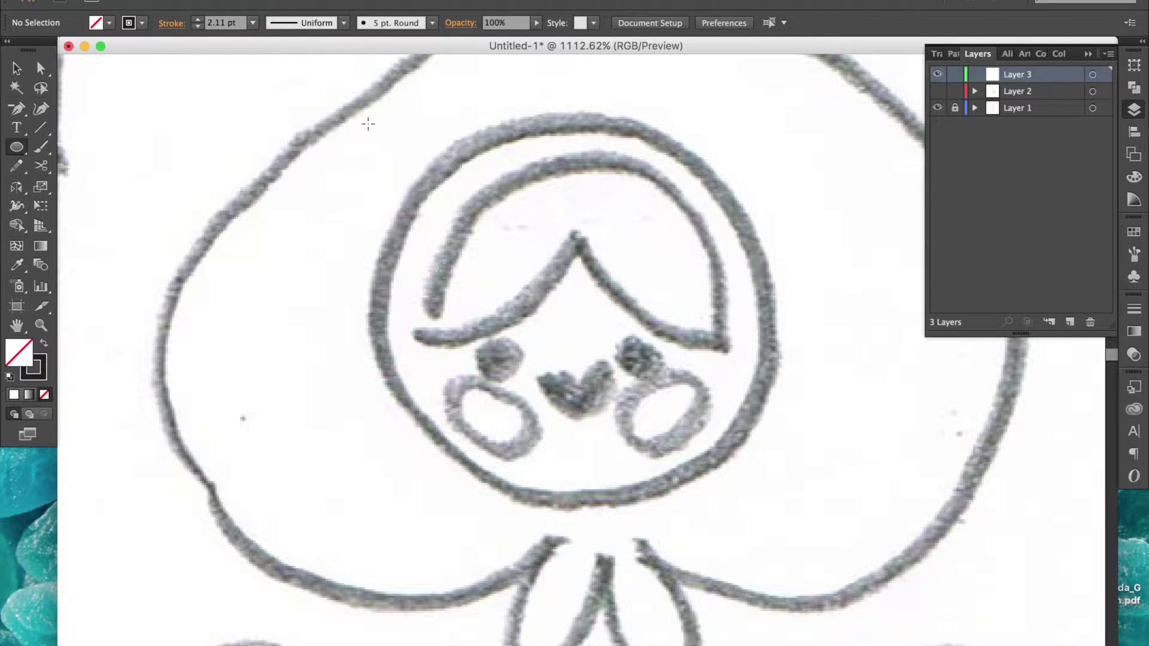
# Draw a 2.11 pt circle centred on the face and paste in a smaller concentric copy at 1.529 pt
pyautogui.moveTo(361, 124); pyautogui.dragTo(760, 235)
pyautogui.press('v')
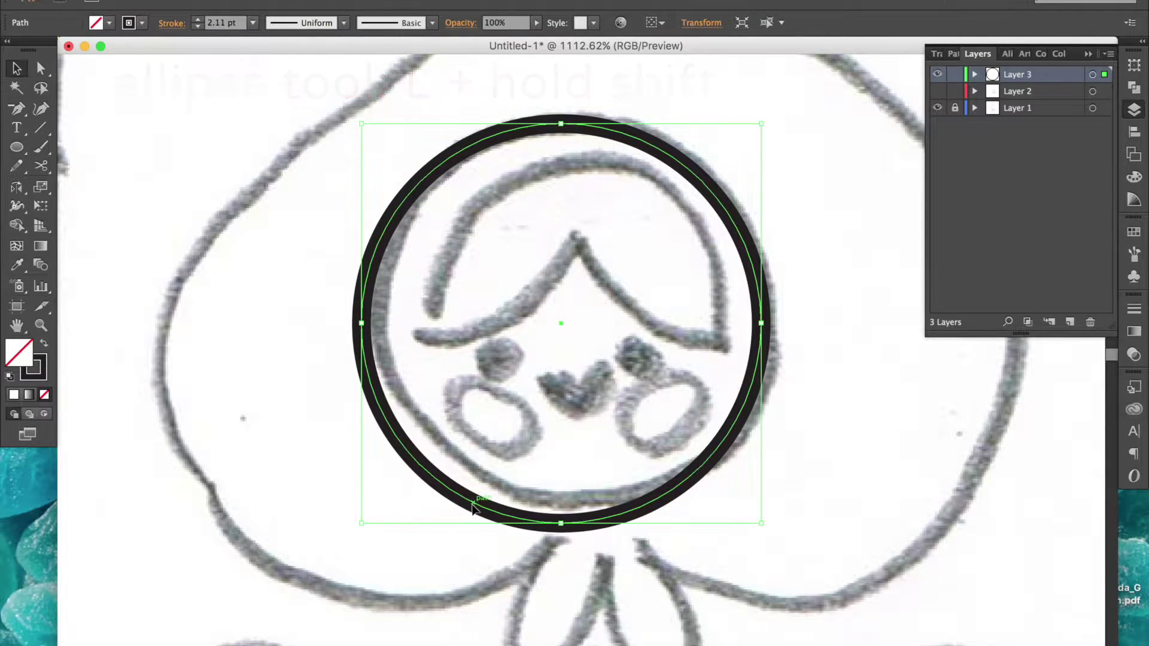
pyautogui.moveTo(485, 489); pyautogui.dragTo(496, 477)
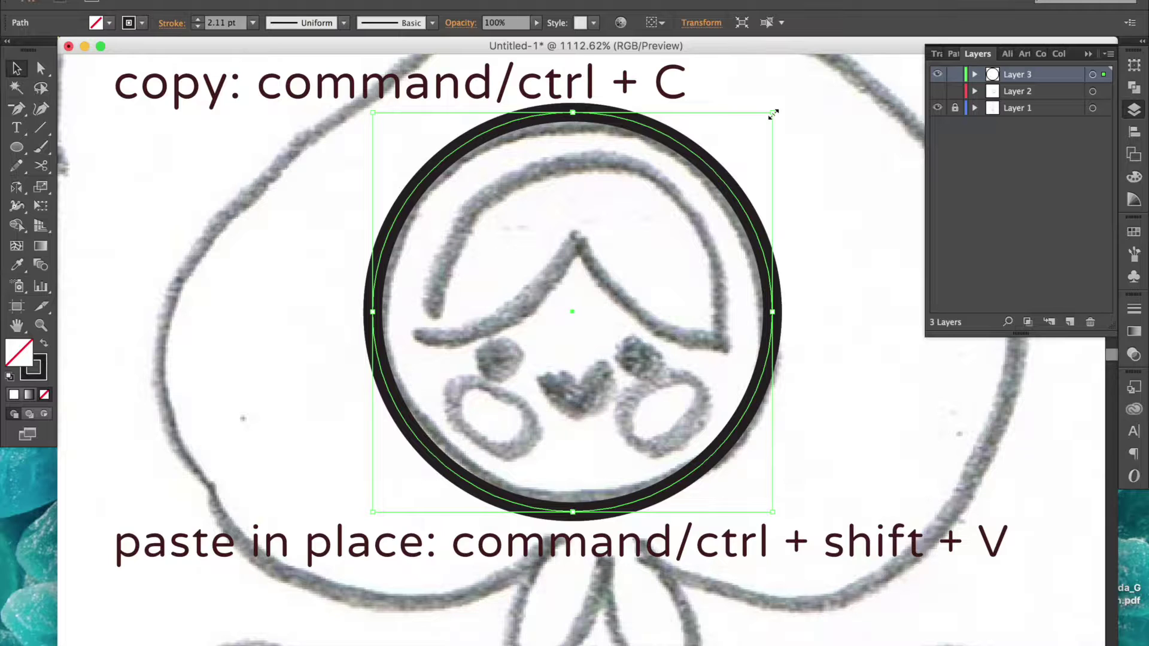
pyautogui.press('super+c')
pyautogui.press('super+shift+v')
pyautogui.moveTo(773, 113); pyautogui.dragTo(752, 172)
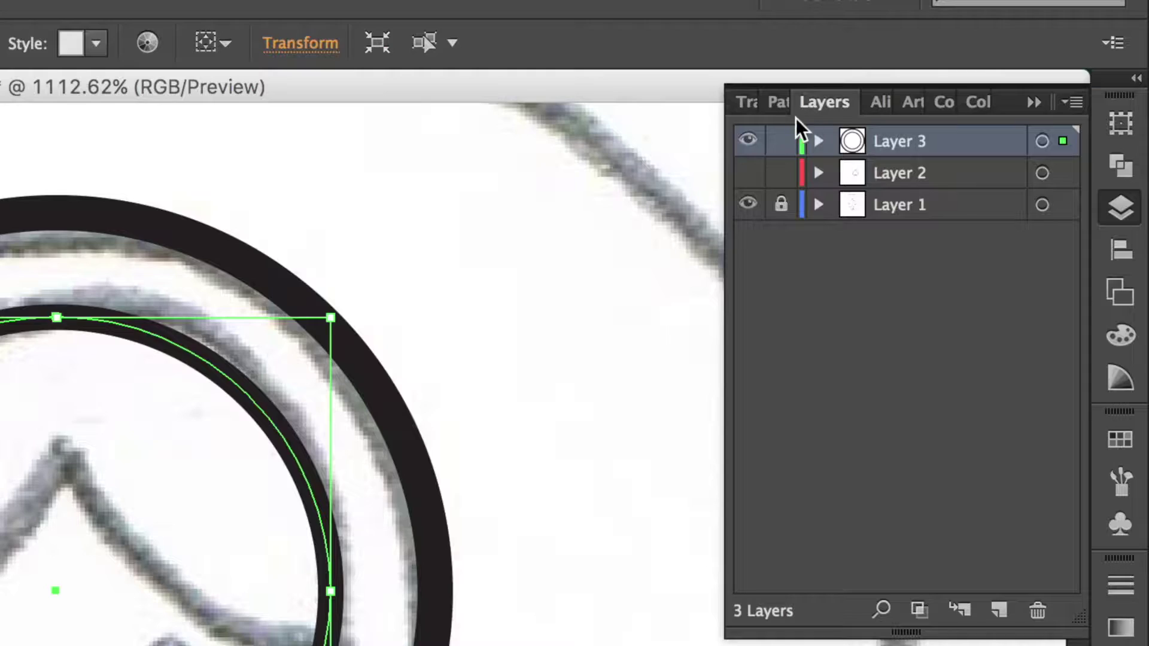
# Hide the thick outer ring, pen a fringe curve, and mirror a copy to the left side
pyautogui.click(975, 76)
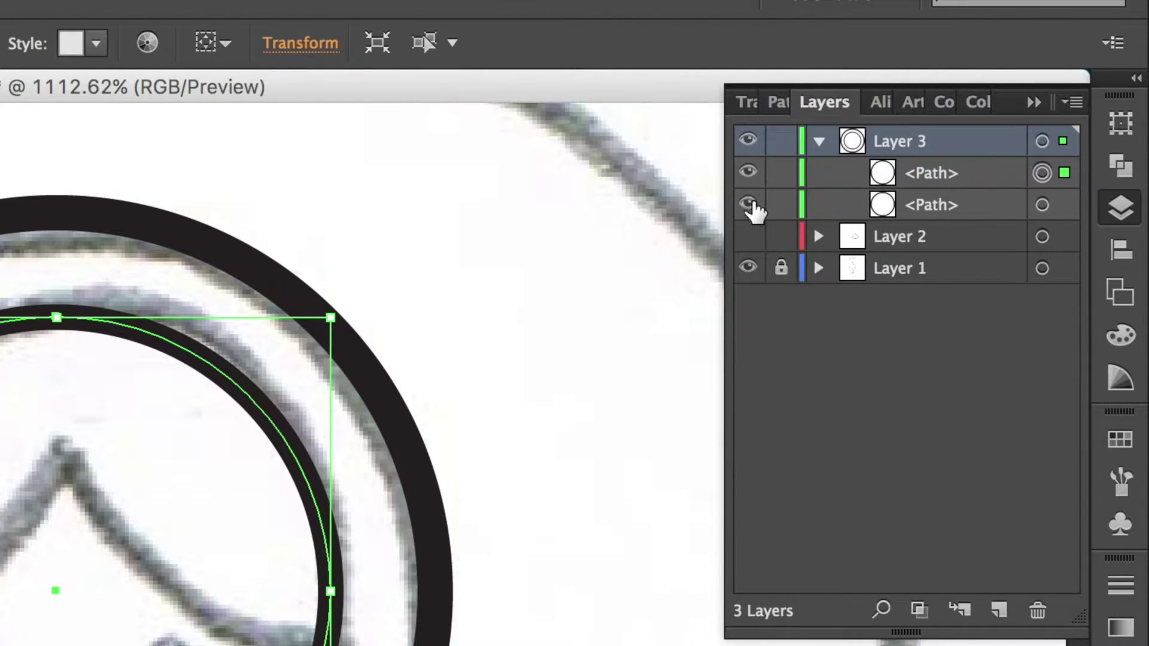
pyautogui.click(748, 205)
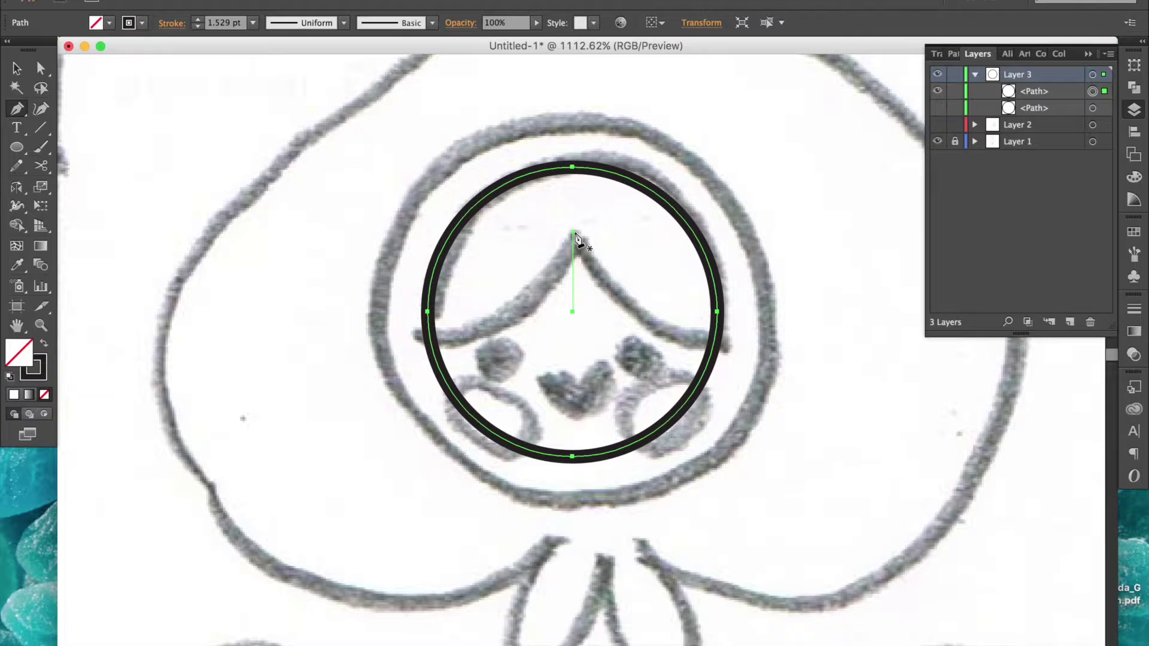
pyautogui.click(573, 233)
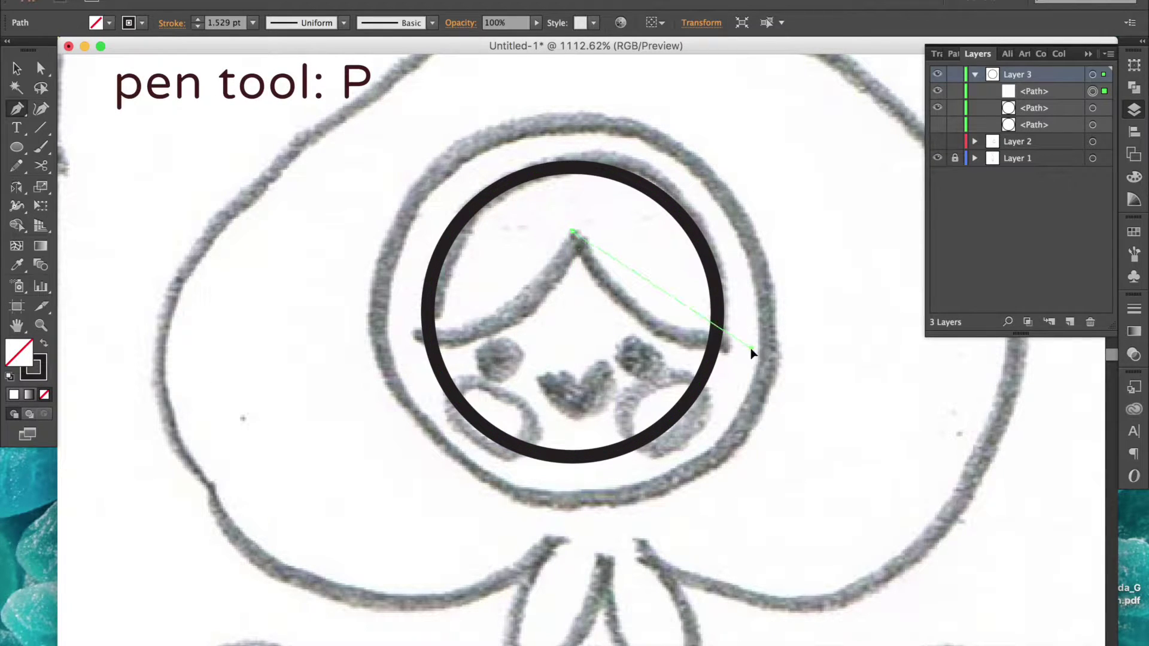
pyautogui.moveTo(751, 349)
pyautogui.mouseDown()
pyautogui.moveTo(865, 333)
pyautogui.moveTo(892, 351)
pyautogui.mouseUp()
pyautogui.press('r')
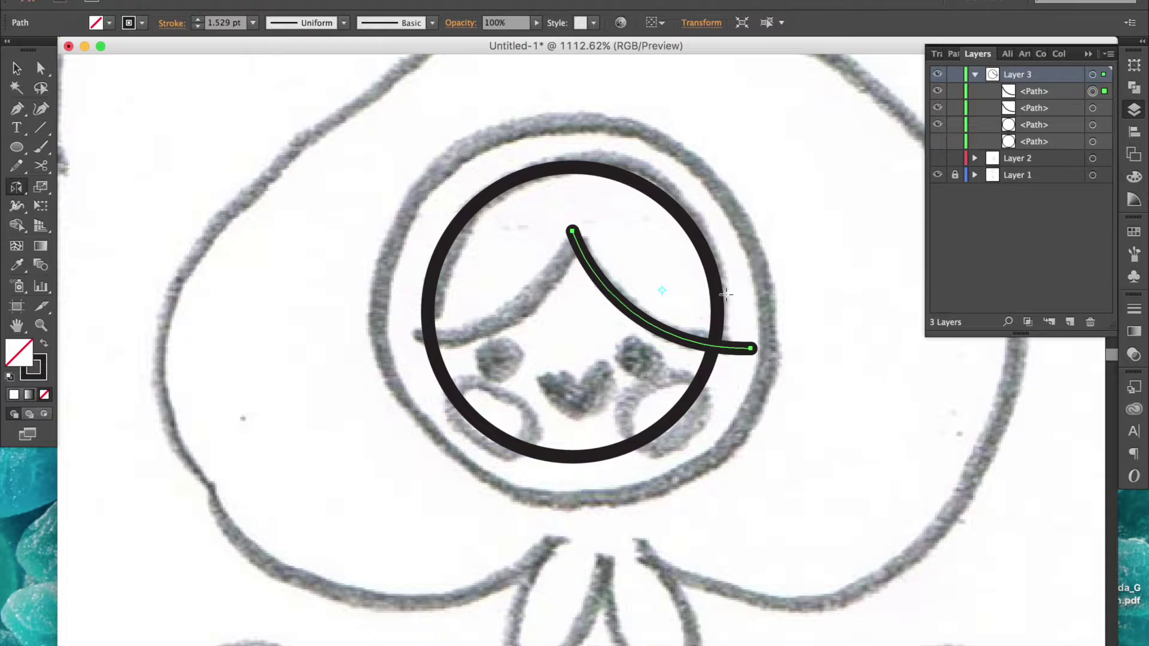
pyautogui.moveTo(726, 294); pyautogui.dragTo(622, 342)
pyautogui.press('v')
pyautogui.moveTo(723, 289); pyautogui.dragTo(538, 286)
# Join the two fringe curves into one peaked path at the top
pyautogui.click(766, 293)
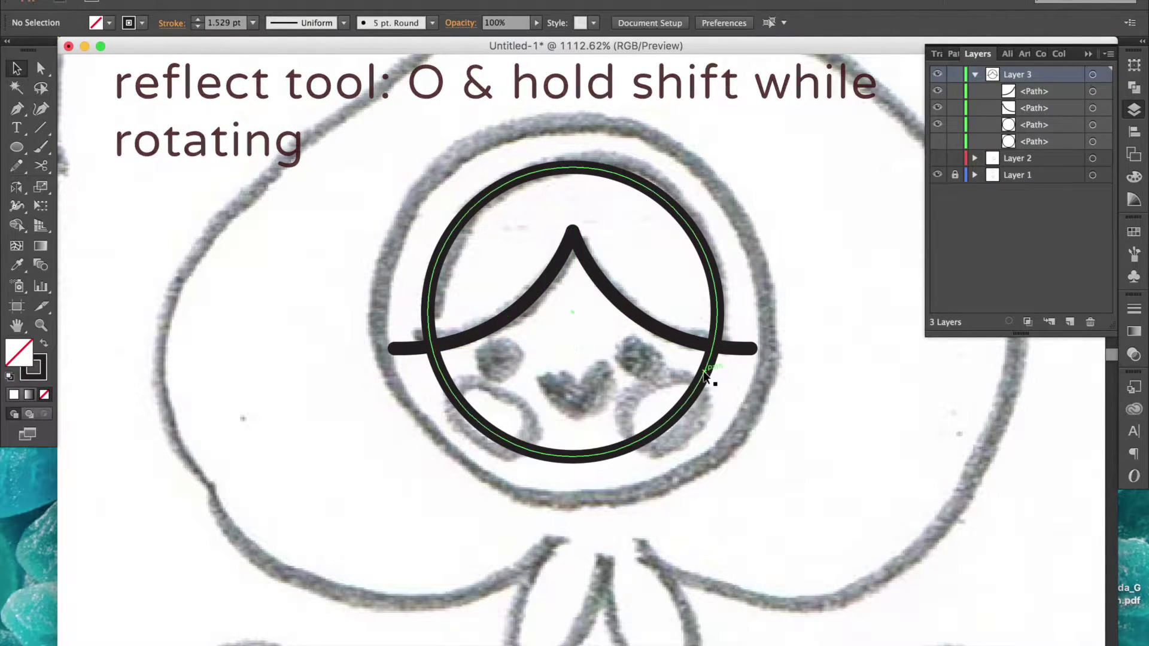
pyautogui.press('a')
pyautogui.moveTo(559, 216); pyautogui.dragTo(603, 250)
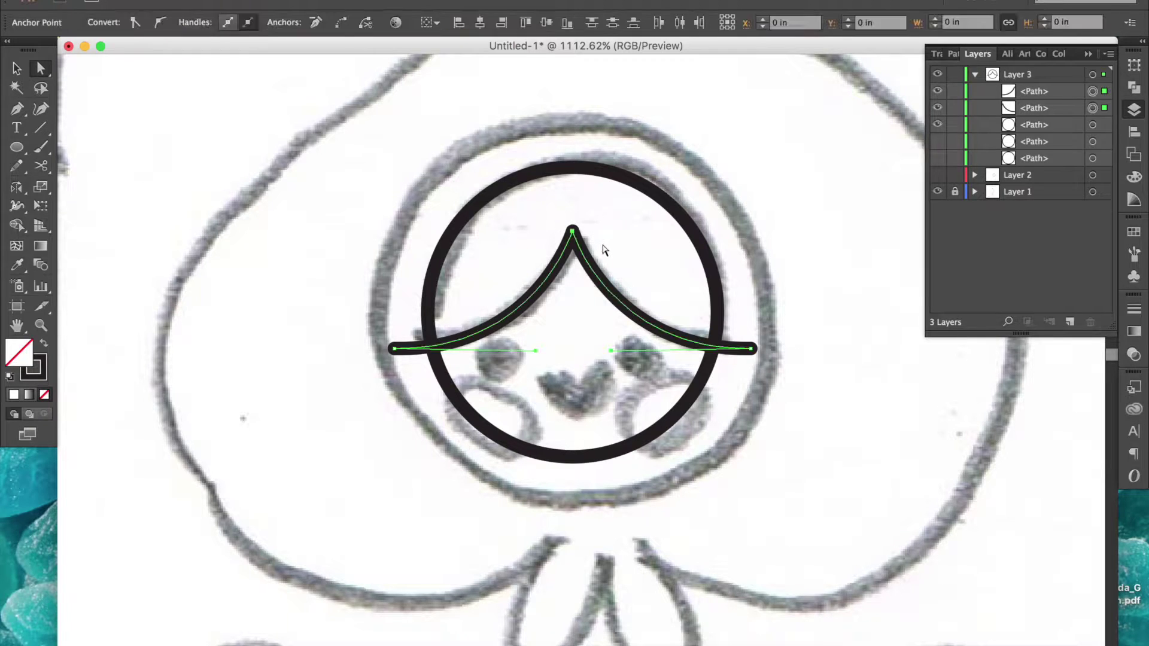
pyautogui.rightClick(602, 250)
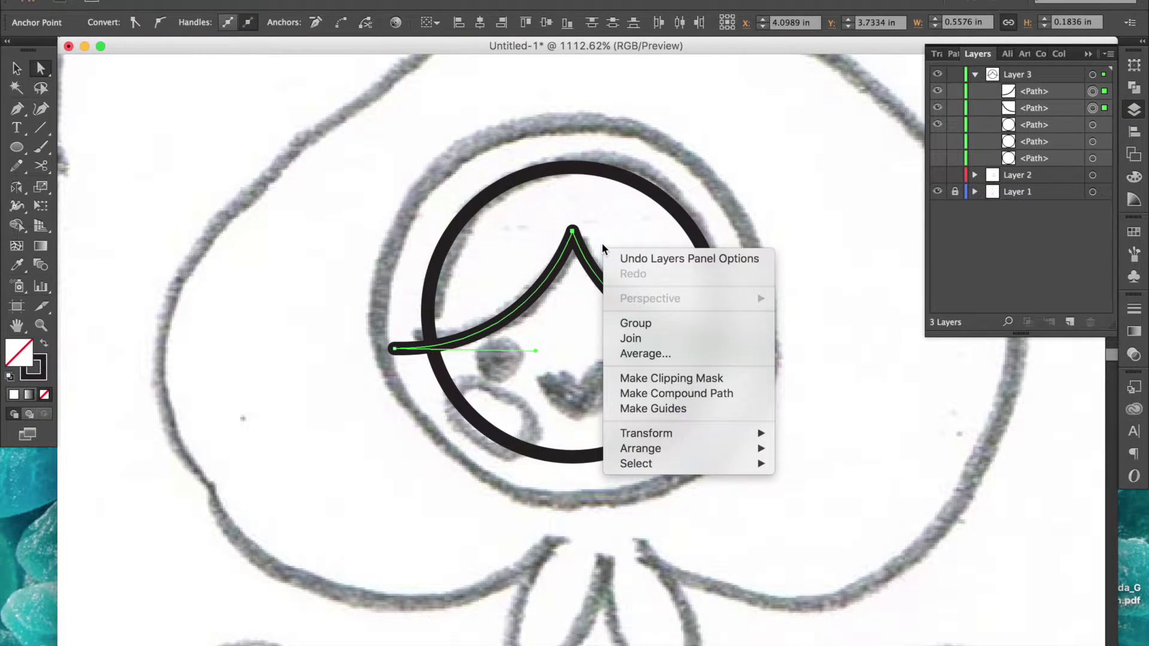
pyautogui.click(639, 338)
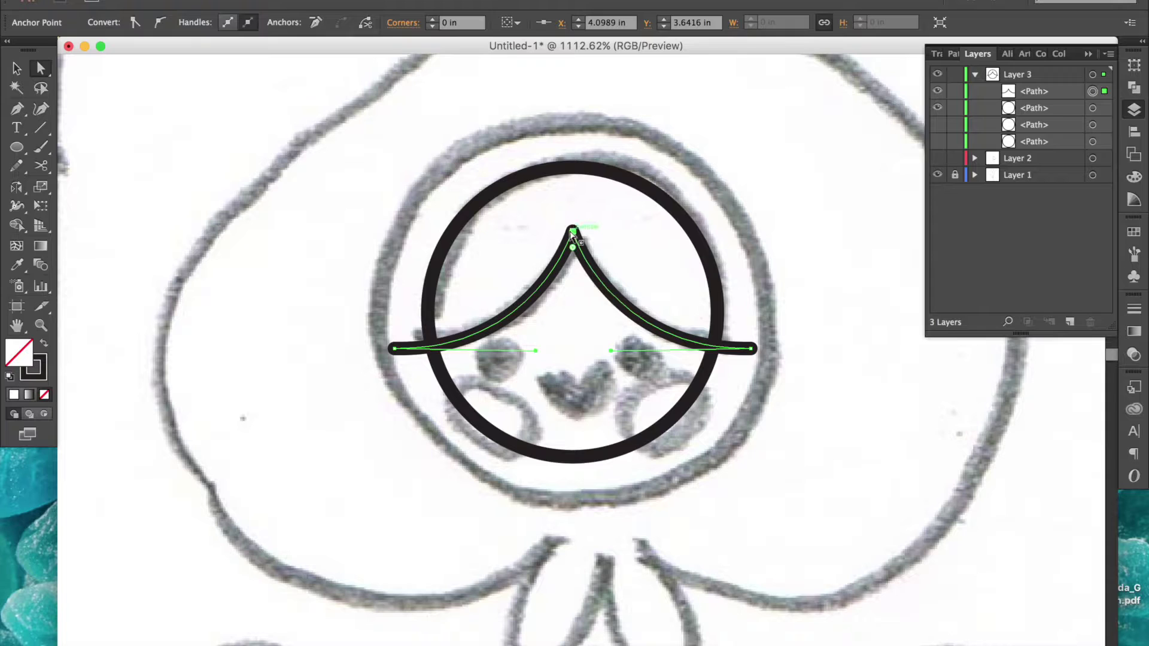
pyautogui.moveTo(572, 231); pyautogui.dragTo(573, 218)
pyautogui.press('super+z')
# Add anchors where the fringe crosses the circle and delete both fringe overhangs
pyautogui.press('+')
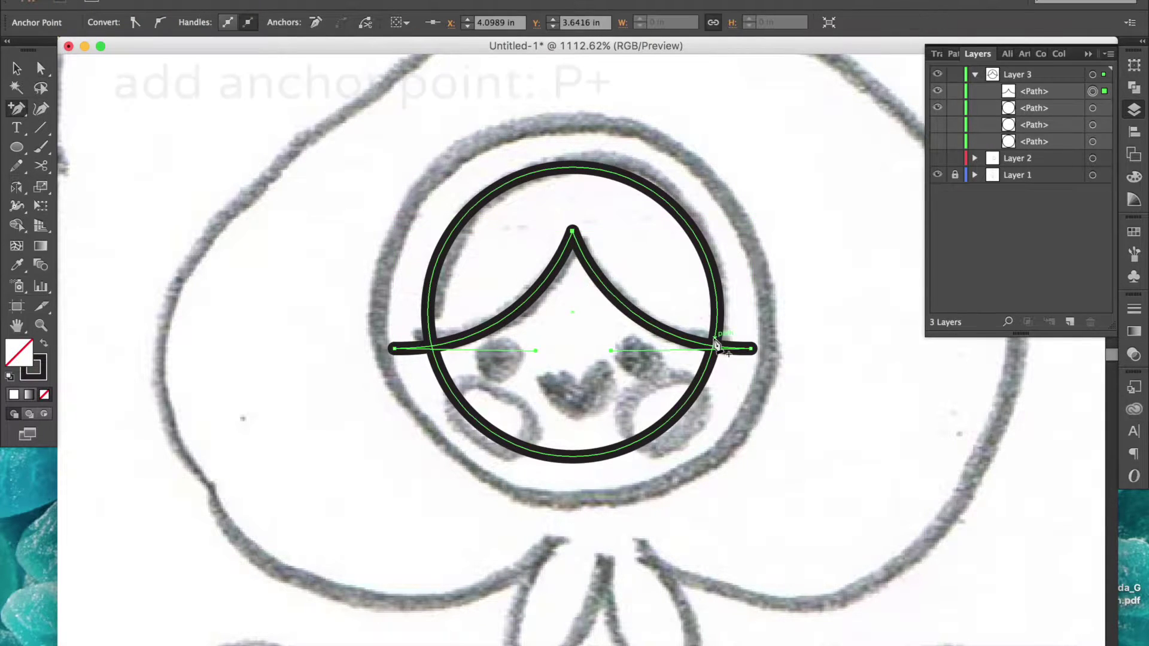
pyautogui.click(713, 348)
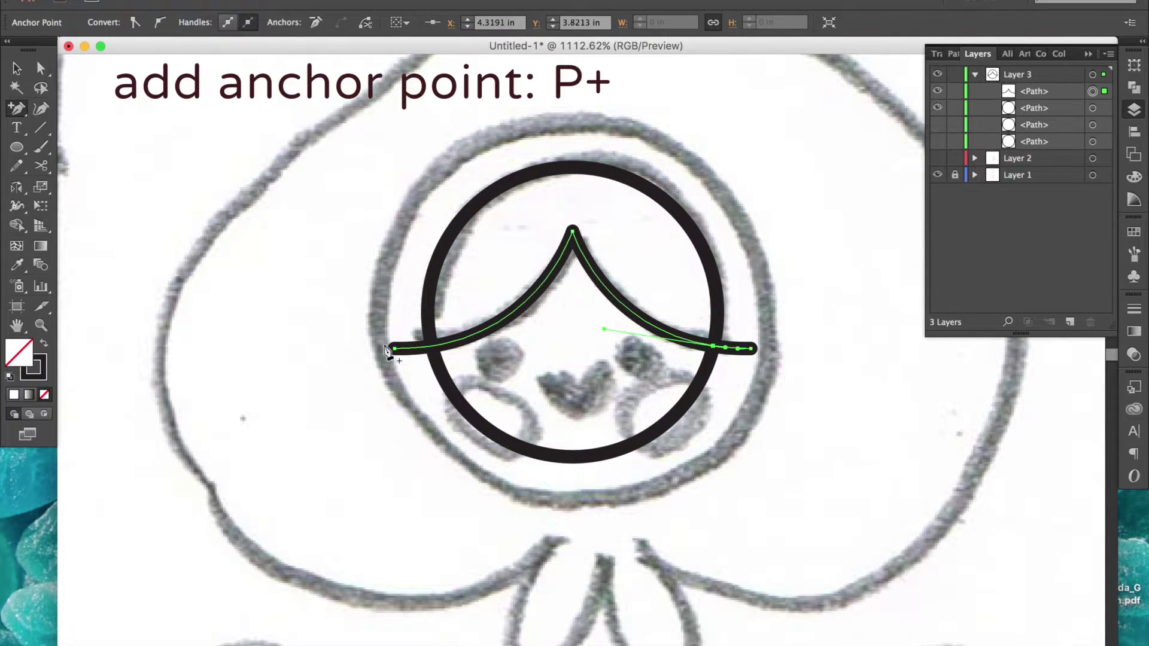
pyautogui.click(431, 347)
pyautogui.press('a')
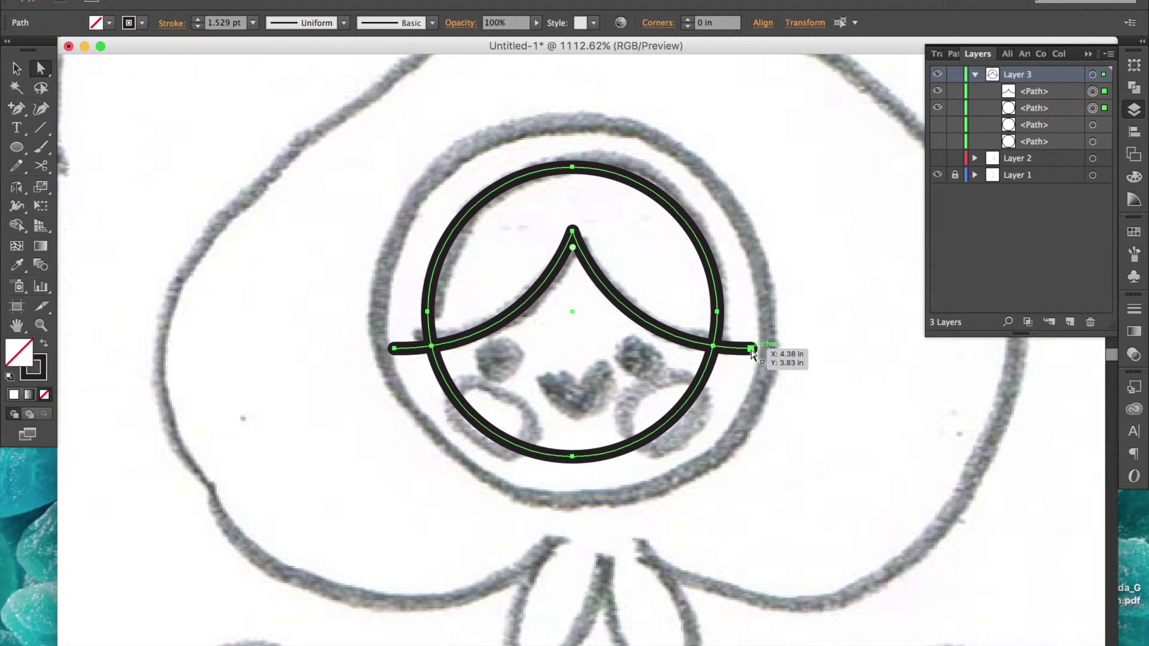
pyautogui.click(750, 348)
pyautogui.press('Delete')
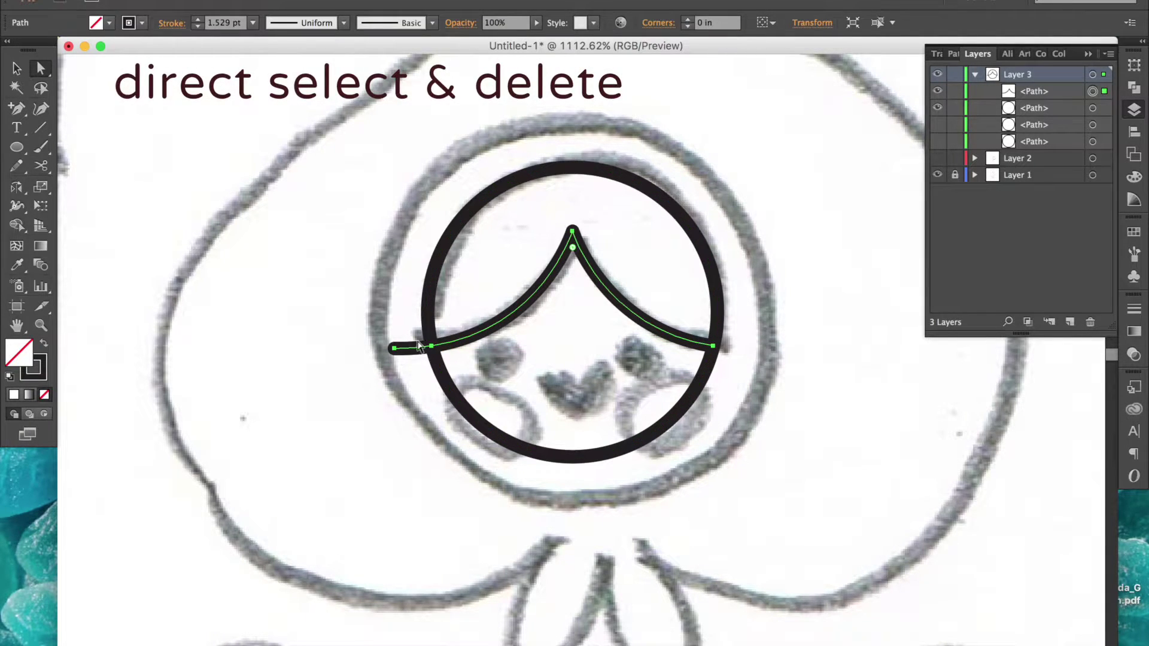
pyautogui.click(393, 347)
pyautogui.press('Delete')
pyautogui.click(752, 380)
pyautogui.press('z')
pyautogui.moveTo(715, 343); pyautogui.dragTo(681, 317)
# Add anchors on the inner circle at the crossings and delete its lower part, leaving an arc
pyautogui.press('v')
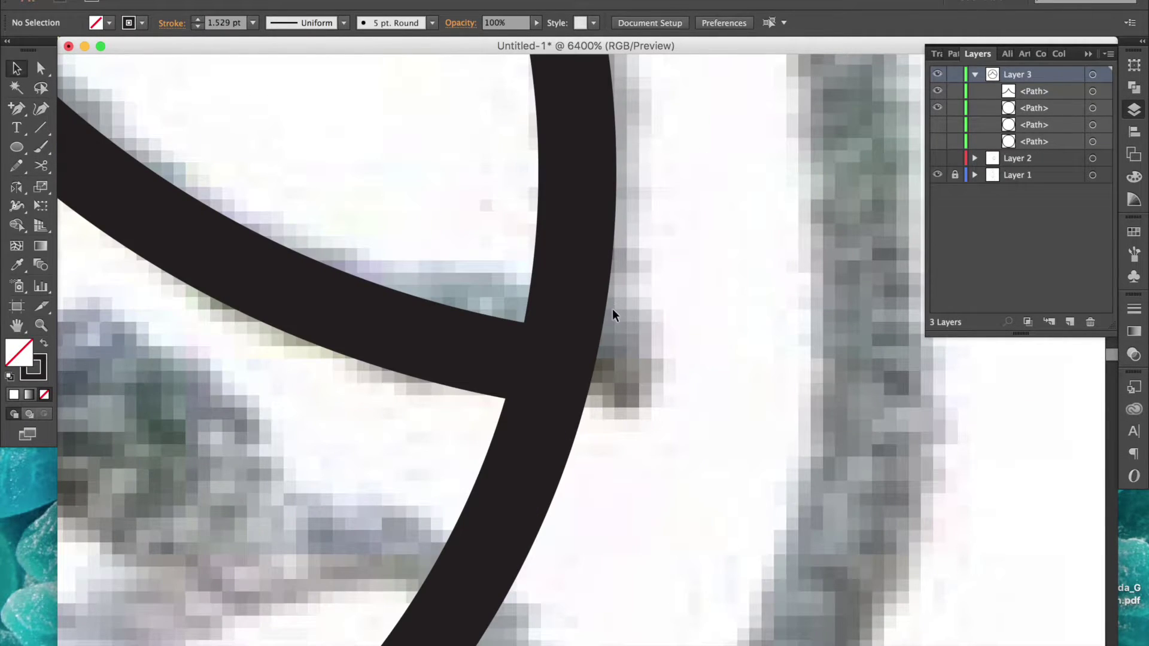
pyautogui.click(576, 239)
pyautogui.press('p')
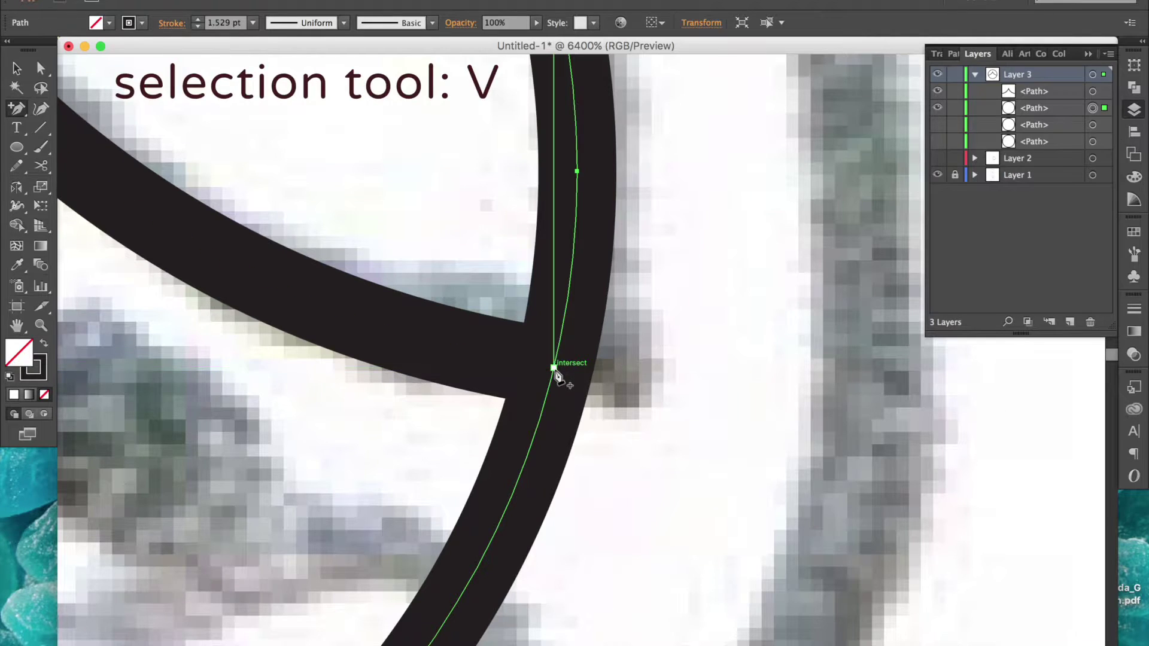
pyautogui.click(553, 368)
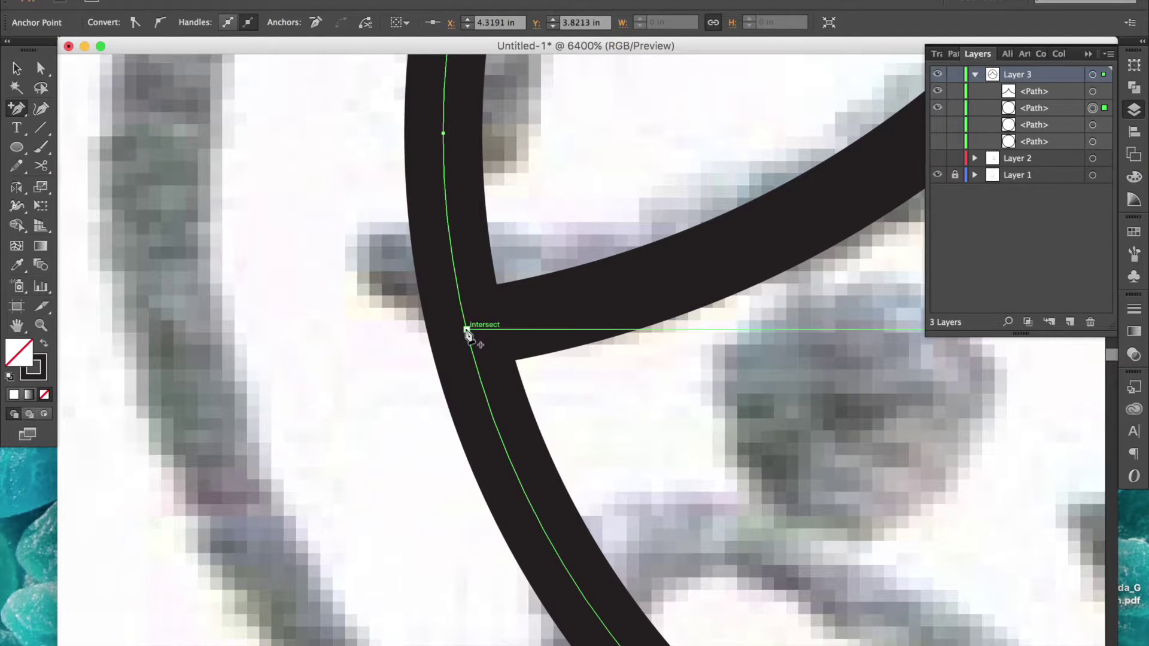
pyautogui.click(467, 329)
pyautogui.press('a')
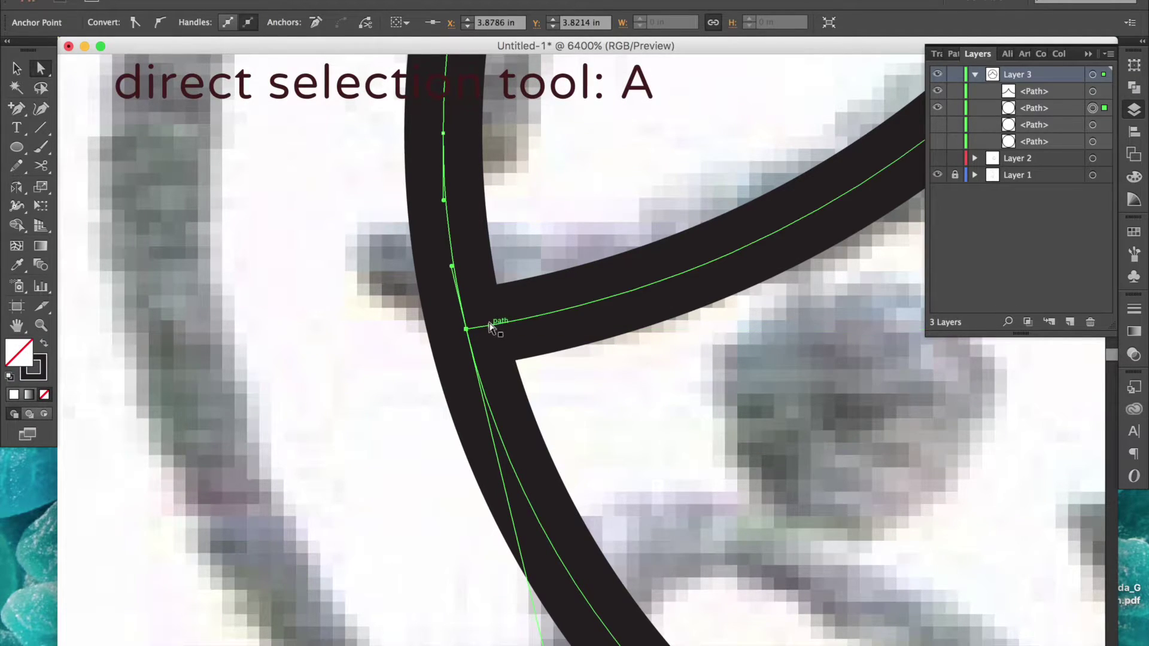
pyautogui.press('super+minus')
pyautogui.press('super+minus')
pyautogui.scroll(1, 569, 483)
pyautogui.click(569, 509)
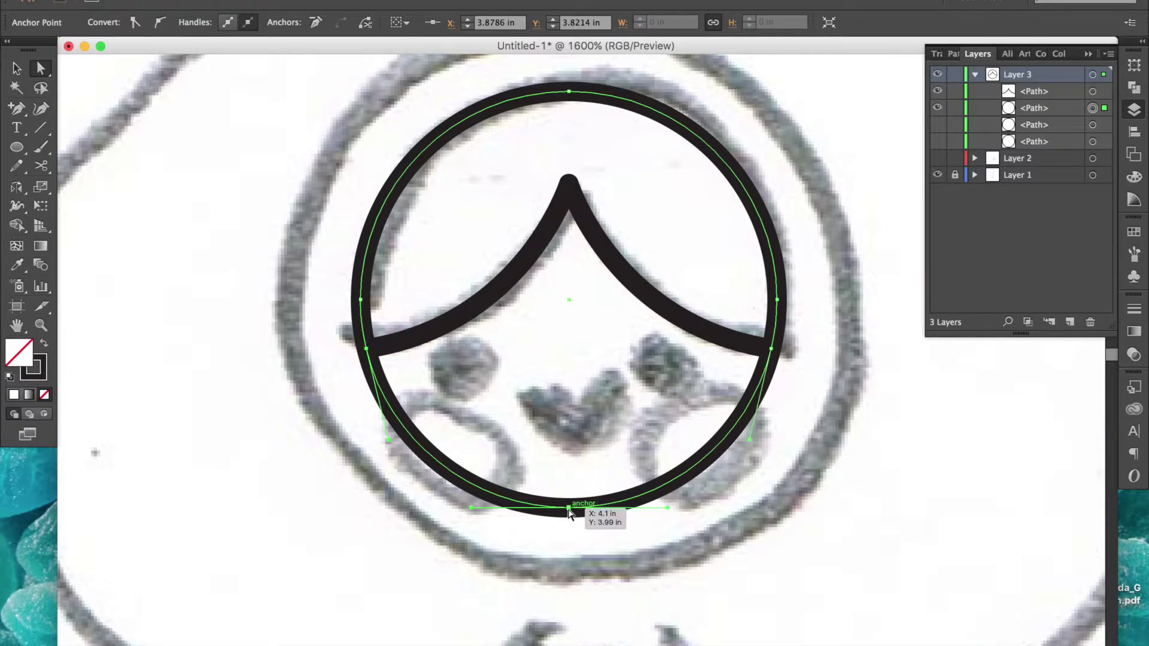
pyautogui.press('Delete')
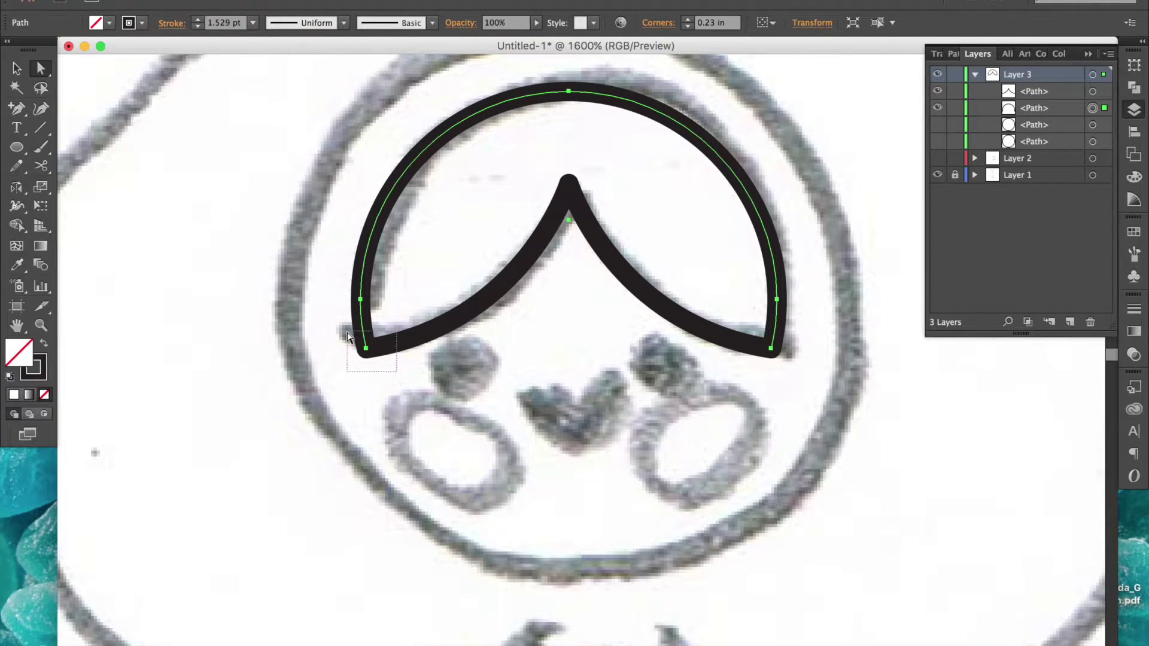
# Join the arc and fringe endpoints on both sides into one closed hair shape
pyautogui.moveTo(348, 336); pyautogui.dragTo(349, 336)
pyautogui.press('super+j')
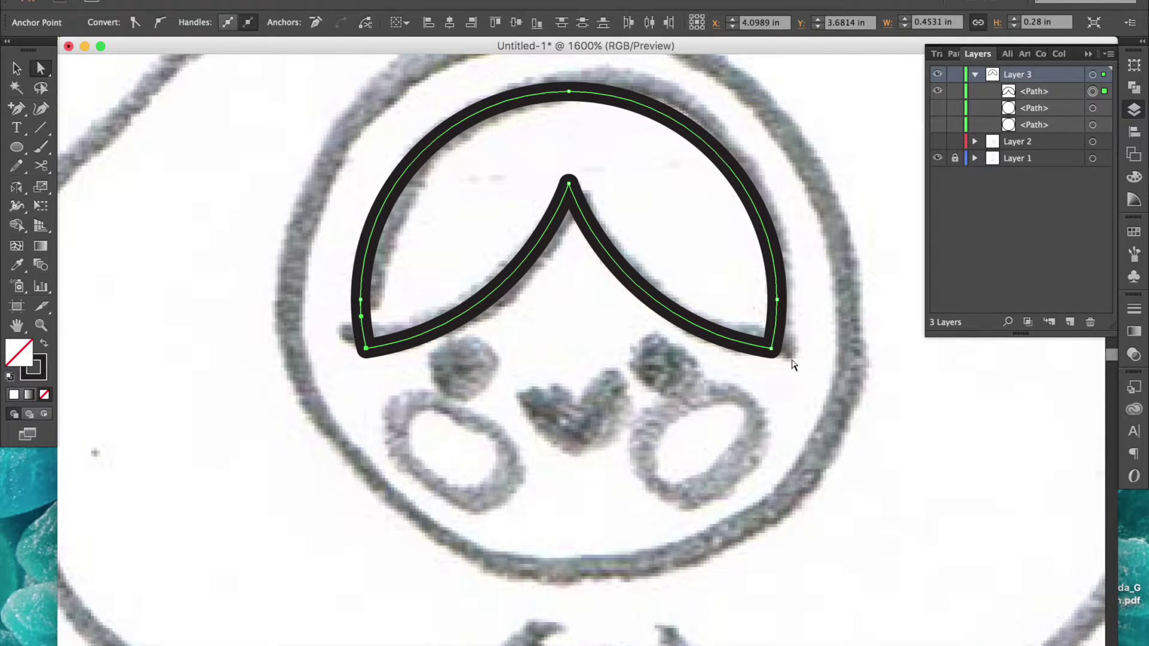
pyautogui.moveTo(791, 361); pyautogui.dragTo(772, 386)
pyautogui.press('super+j')
pyautogui.press('super+z')
pyautogui.press('super+z')
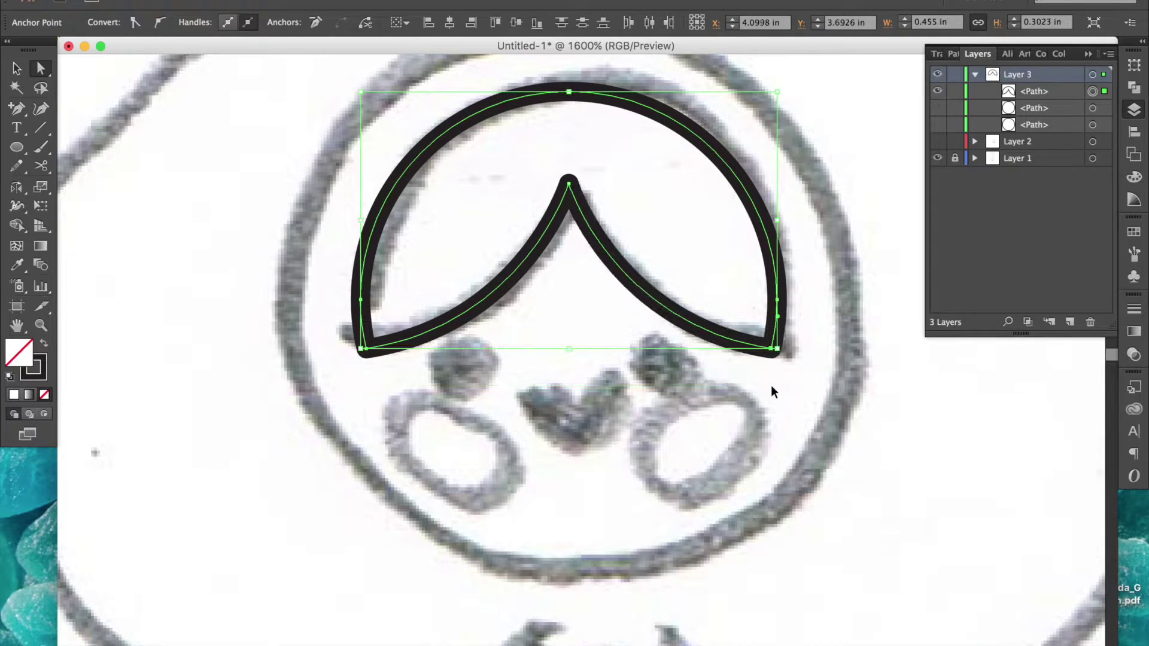
pyautogui.moveTo(367, 349); pyautogui.dragTo(372, 381)
# Draw two tilted oval eye outlines over the sketched eyes
pyautogui.press('super+z')
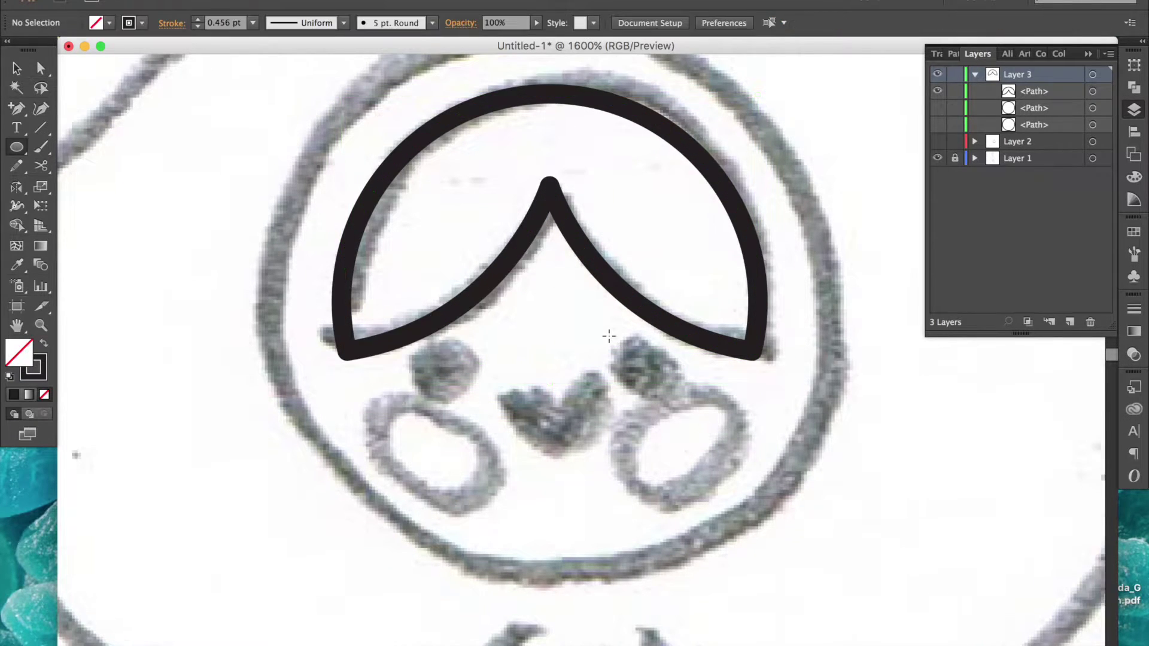
pyautogui.moveTo(609, 335); pyautogui.dragTo(661, 407)
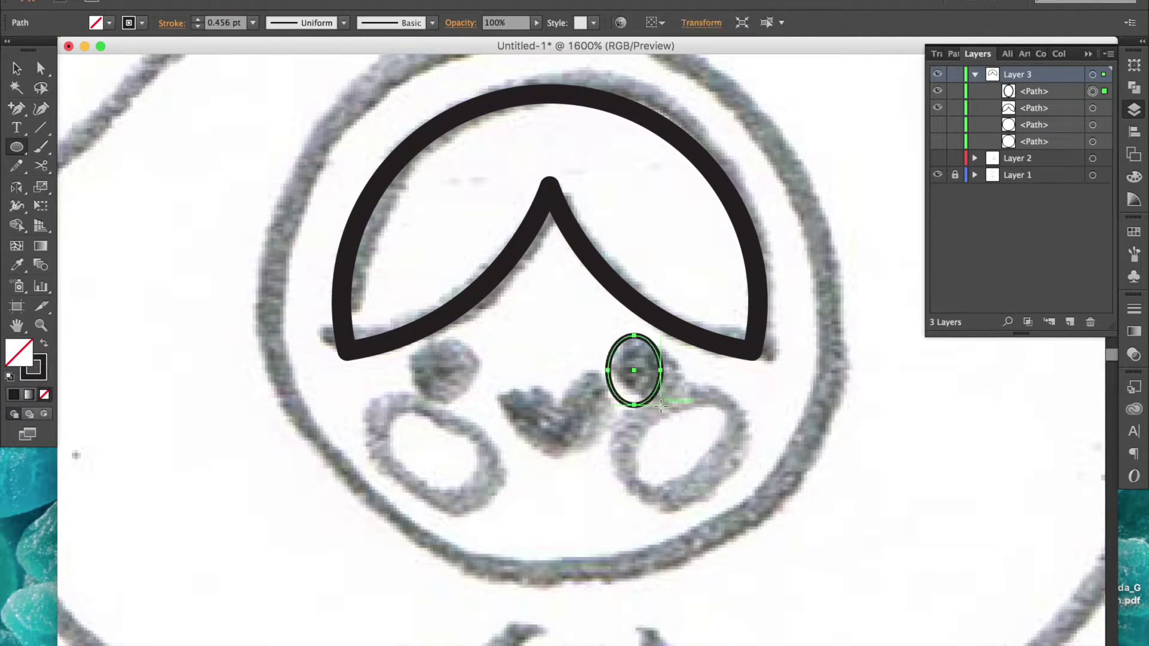
pyautogui.press('v')
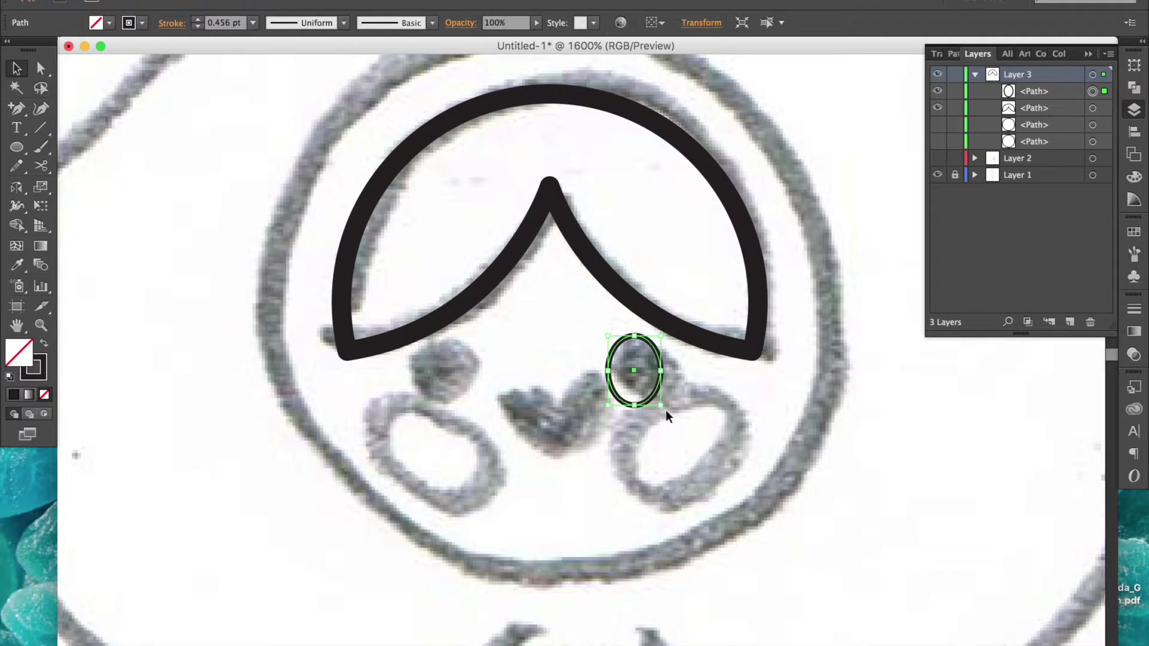
pyautogui.moveTo(666, 412); pyautogui.dragTo(440, 390)
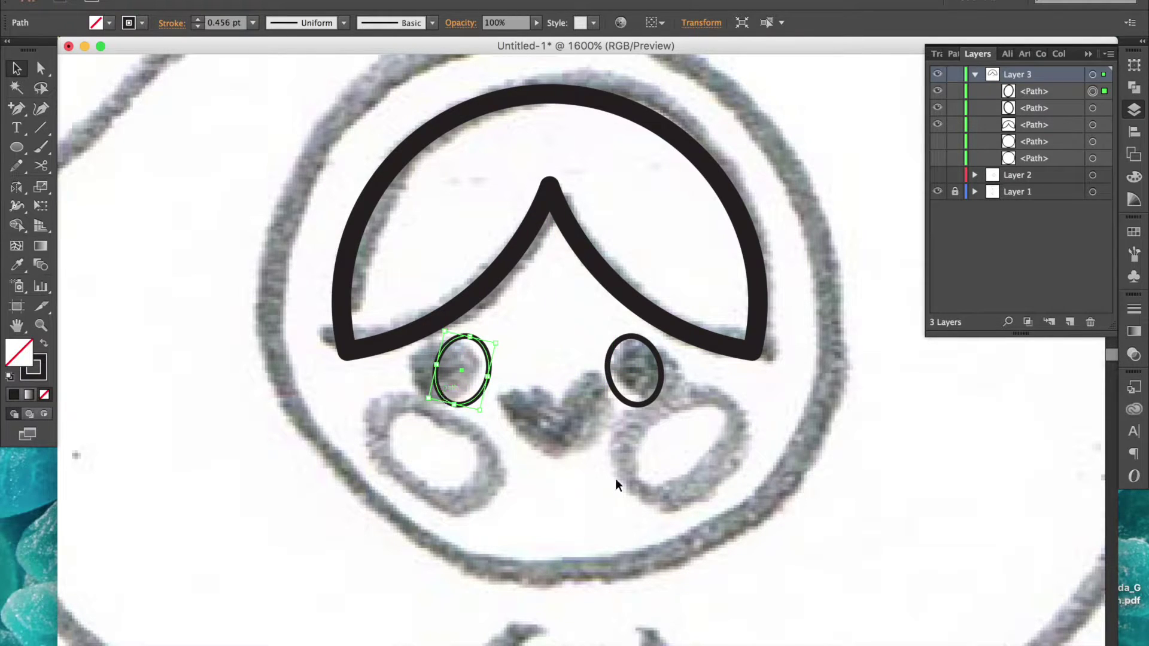
pyautogui.click(616, 479)
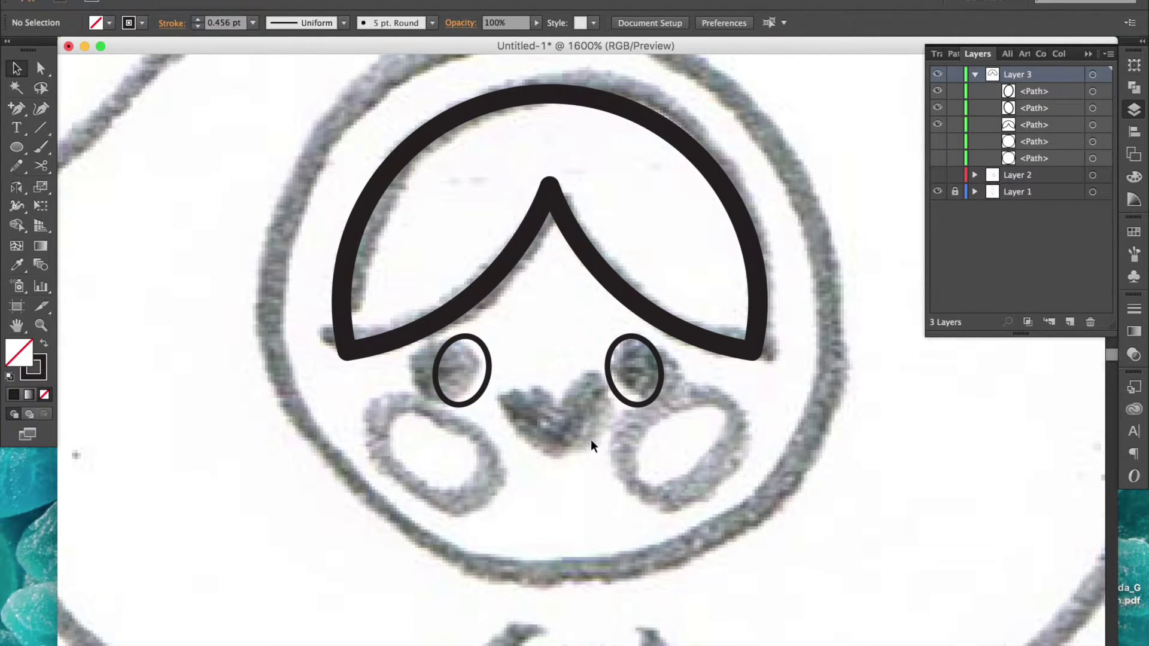
# Pen a half-heart nose curve and reflect a copy for the other half
pyautogui.press('p')
pyautogui.click(555, 405)
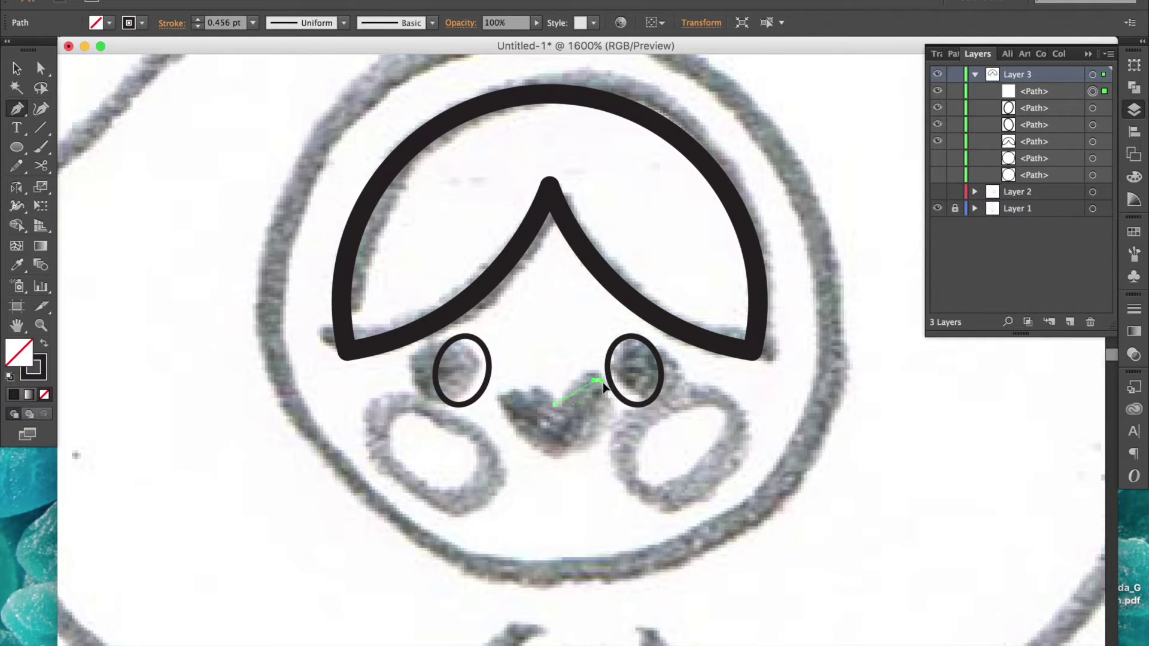
pyautogui.moveTo(597, 380); pyautogui.dragTo(622, 388)
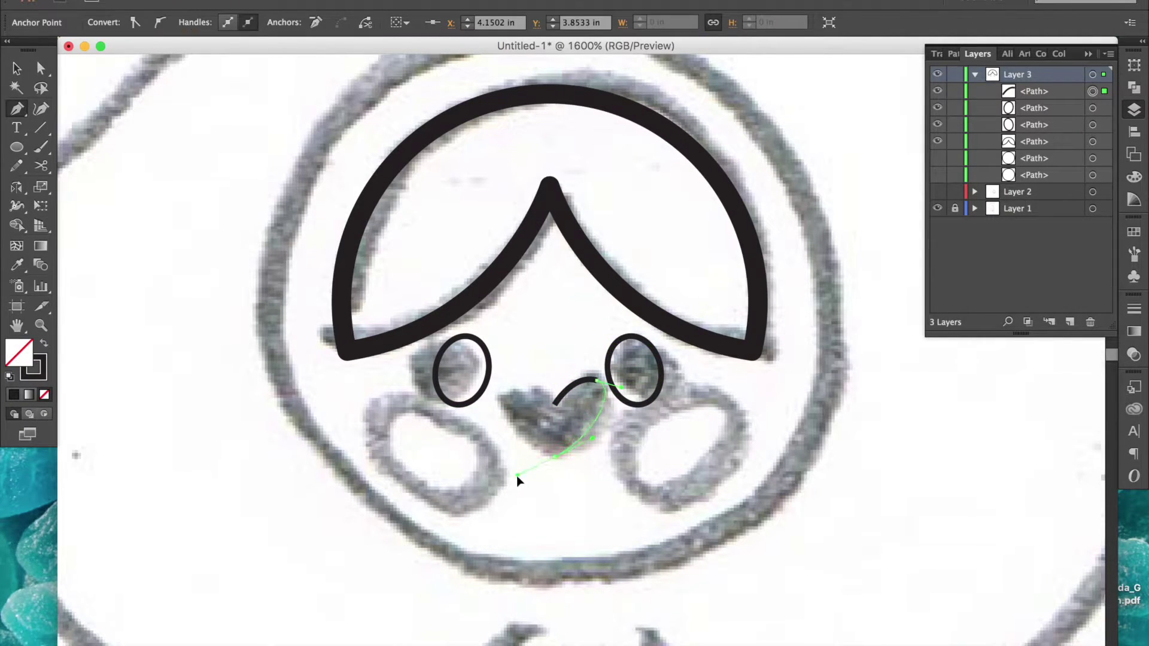
pyautogui.moveTo(555, 456); pyautogui.dragTo(496, 478)
pyautogui.press('v')
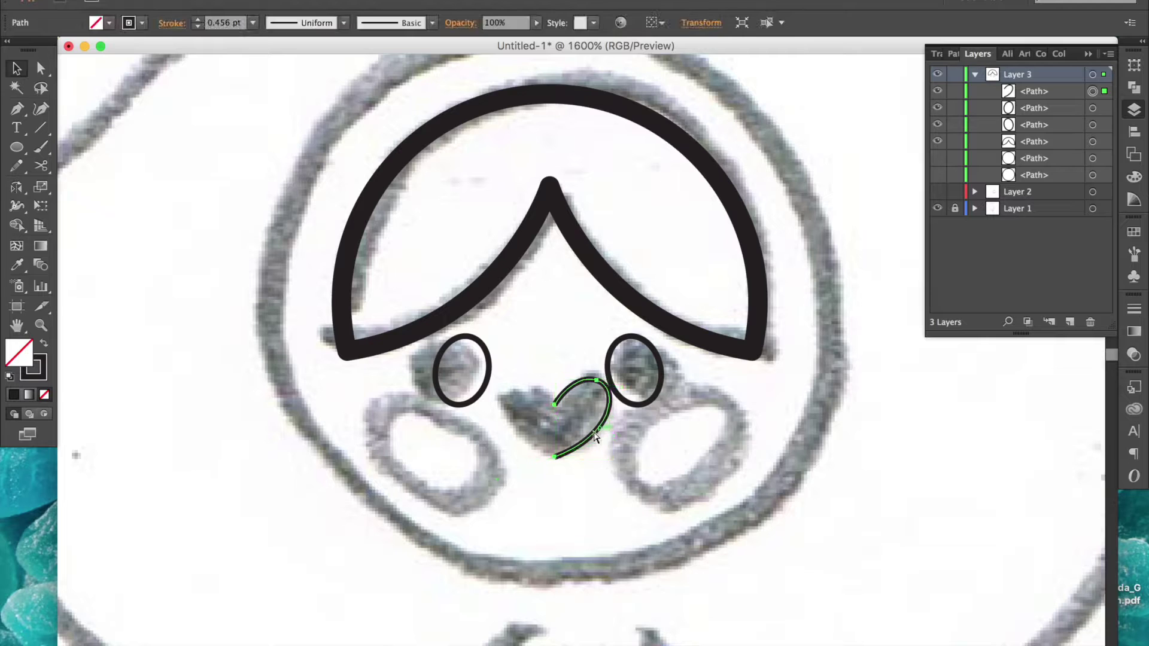
pyautogui.press('super+c')
pyautogui.press('super+f')
pyautogui.press('o')
pyautogui.moveTo(596, 433); pyautogui.dragTo(522, 441)
pyautogui.press('v')
# Join the two heart halves at their top and bottom anchors into one heart
pyautogui.press('z')
pyautogui.press('a')
pyautogui.moveTo(550, 399); pyautogui.dragTo(638, 420)
pyautogui.press('super+j')
pyautogui.moveTo(584, 561); pyautogui.dragTo(631, 629)
pyautogui.press('super+j')
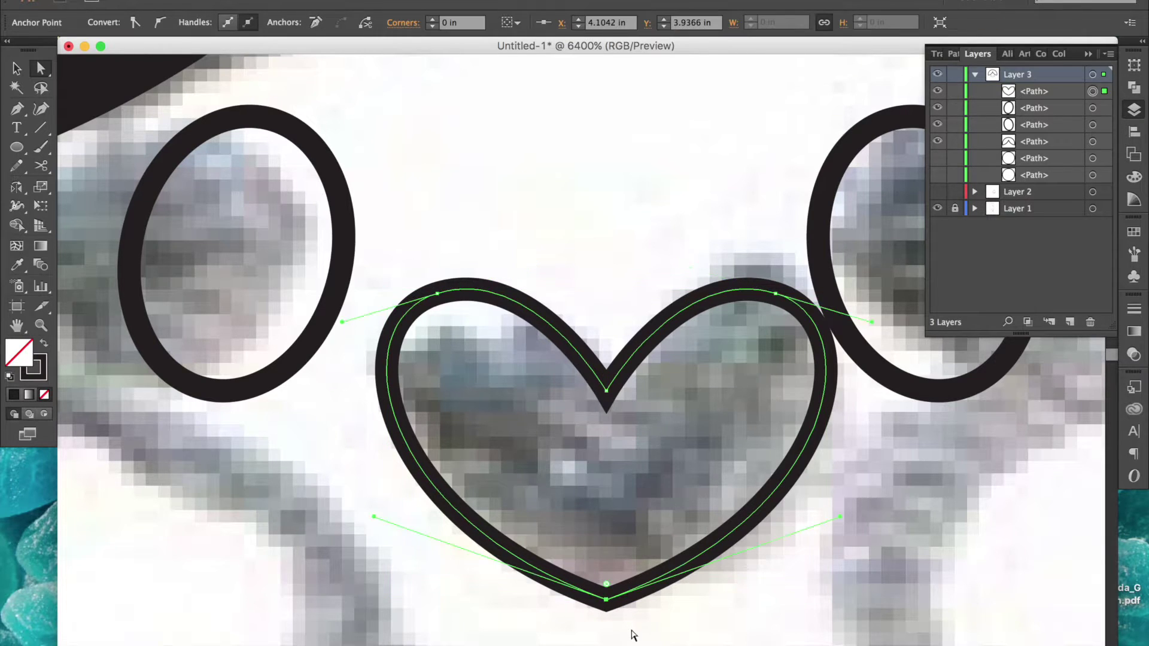
pyautogui.moveTo(606, 390); pyautogui.dragTo(607, 395)
pyautogui.press('super+z')
pyautogui.click(620, 441)
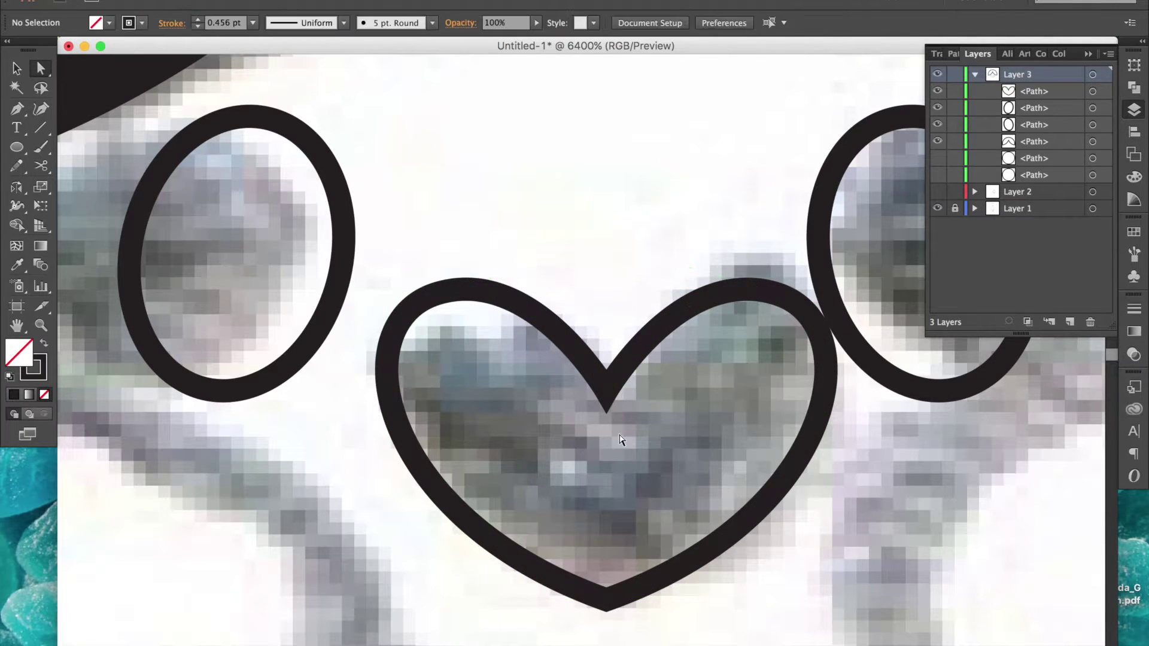
pyautogui.click(616, 385)
pyautogui.press('p')
pyautogui.press('super+minus')
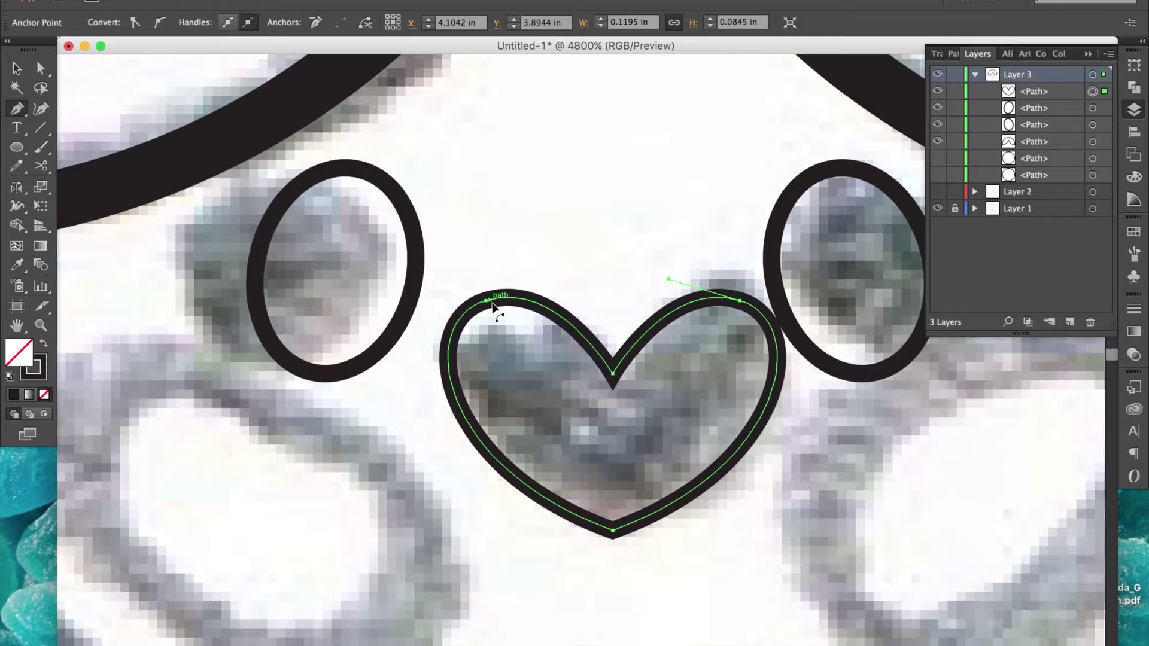
pyautogui.hscroll(3, 495, 306)
pyautogui.scroll(1, 495, 307)
# Give the heart nose stroke Round Cap and Round Join
pyautogui.press('v')
pyautogui.click(536, 389)
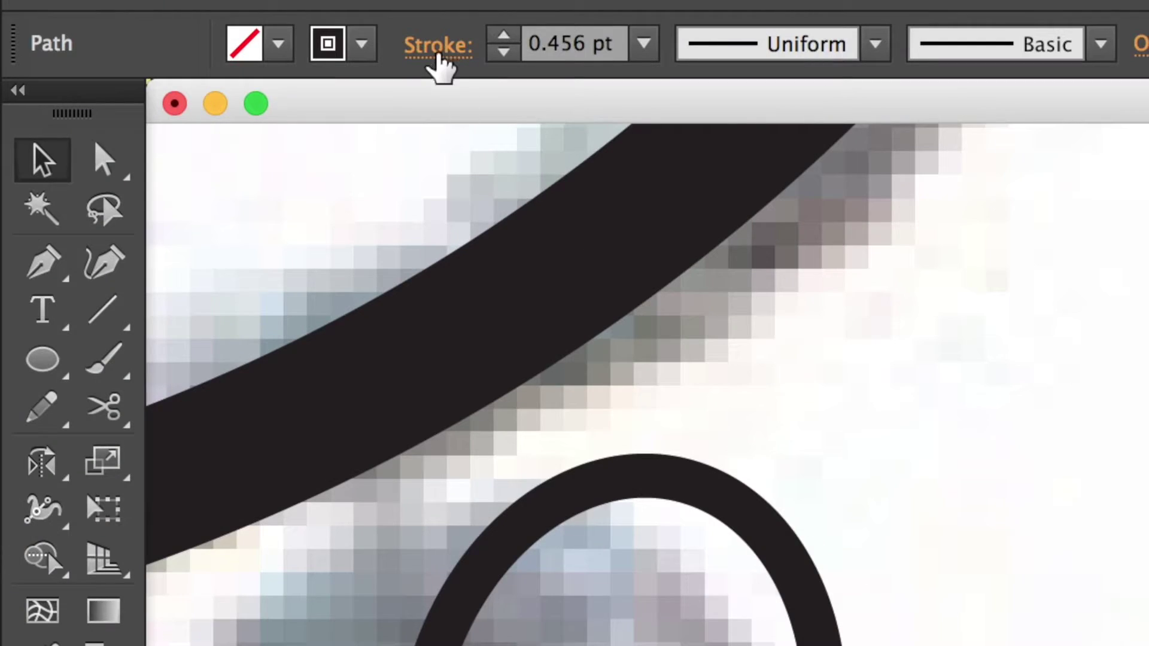
pyautogui.click(438, 52)
pyautogui.click(219, 144)
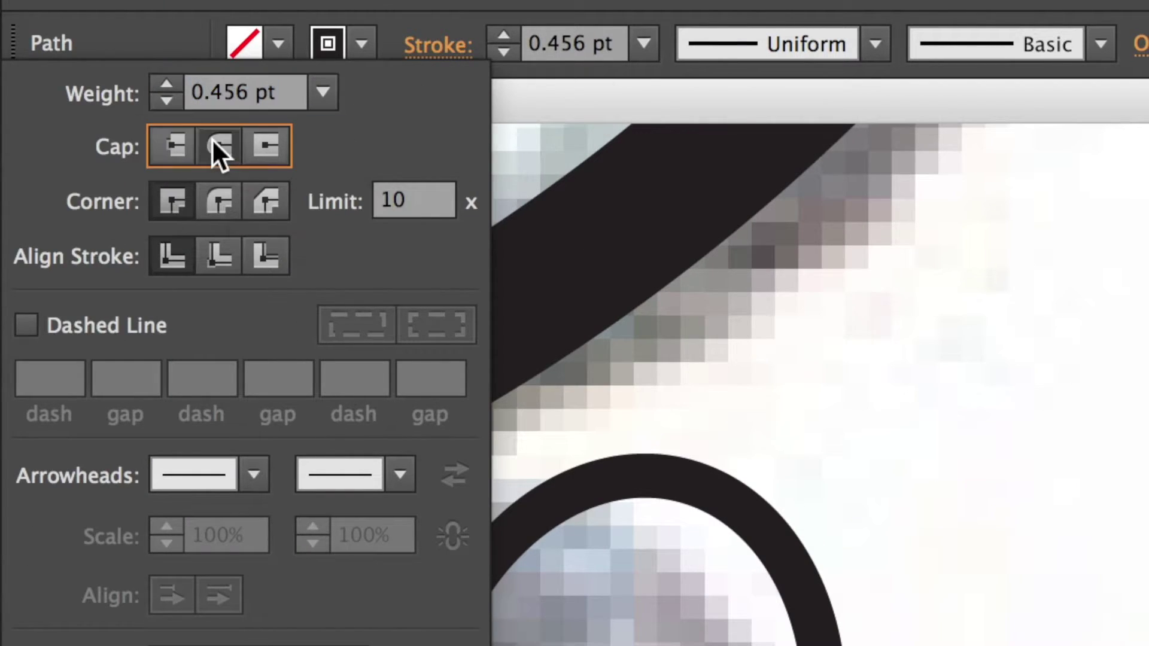
pyautogui.click(220, 193)
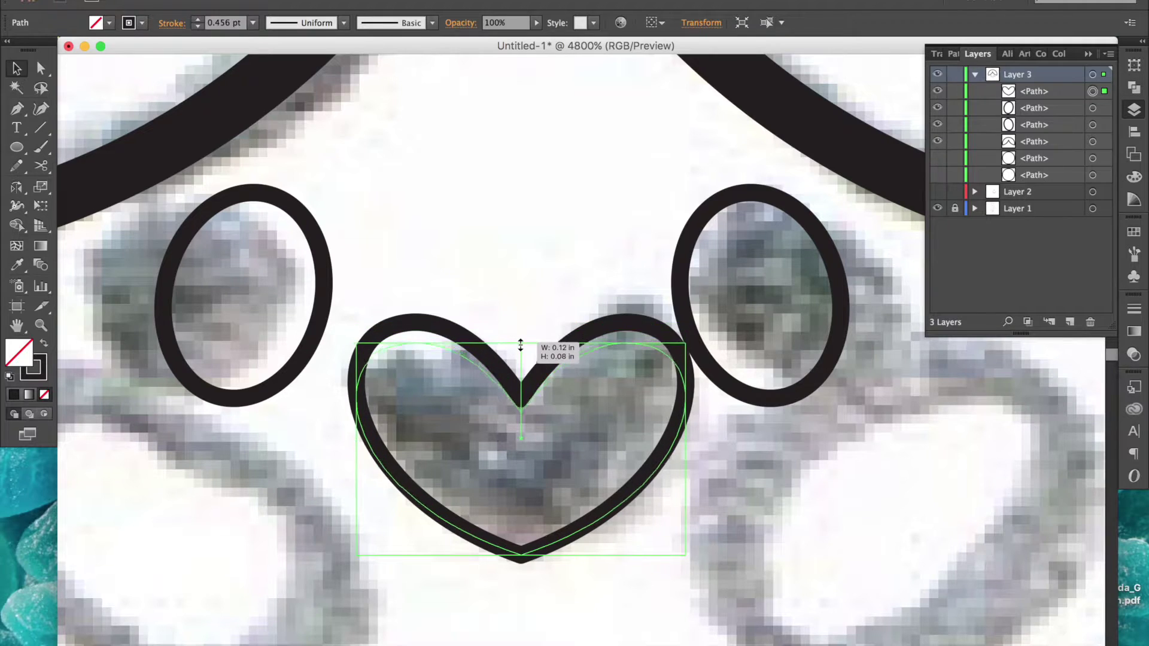
pyautogui.hscroll(1, 514, 296)
pyautogui.press('Left')
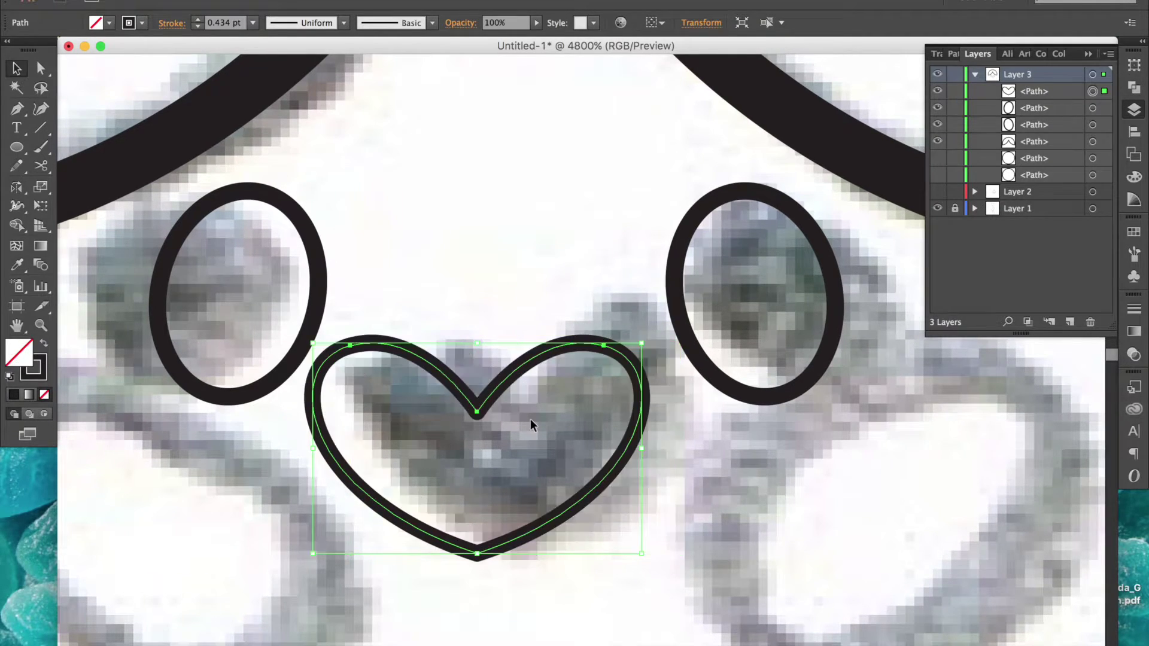
pyautogui.press('Right')
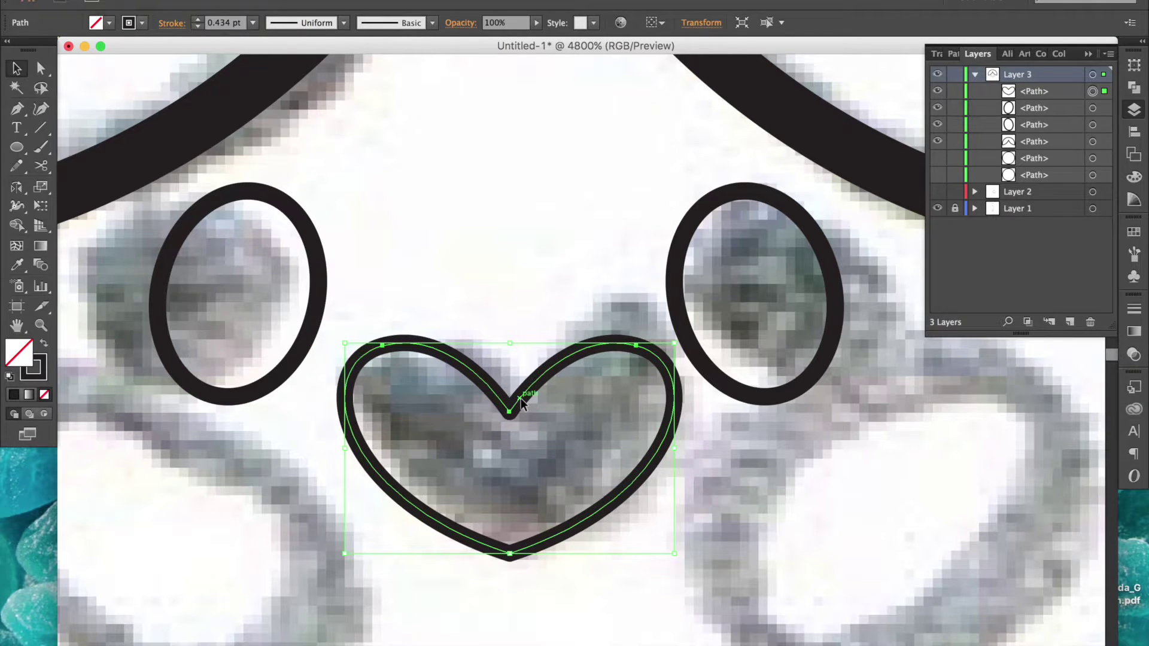
pyautogui.click(597, 614)
pyautogui.press('super+minus')
pyautogui.press('super+minus')
pyautogui.press('super+minus')
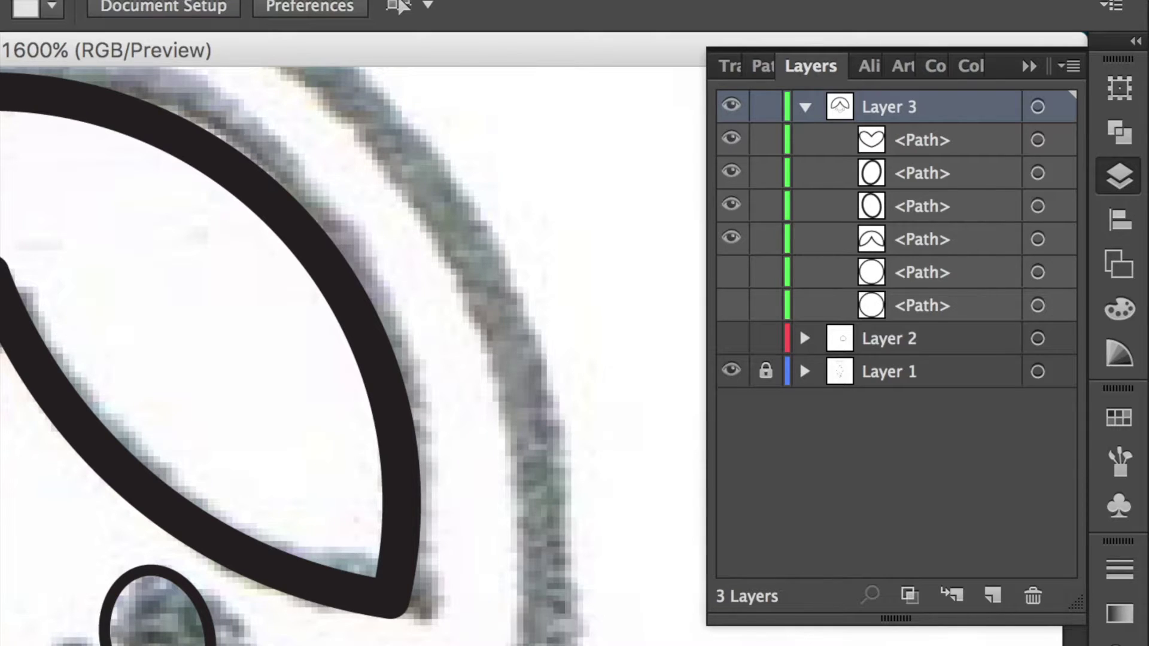
# Show the face circle, tilt the cheek oval, and reflect a copy for the other cheek
pyautogui.click(731, 273)
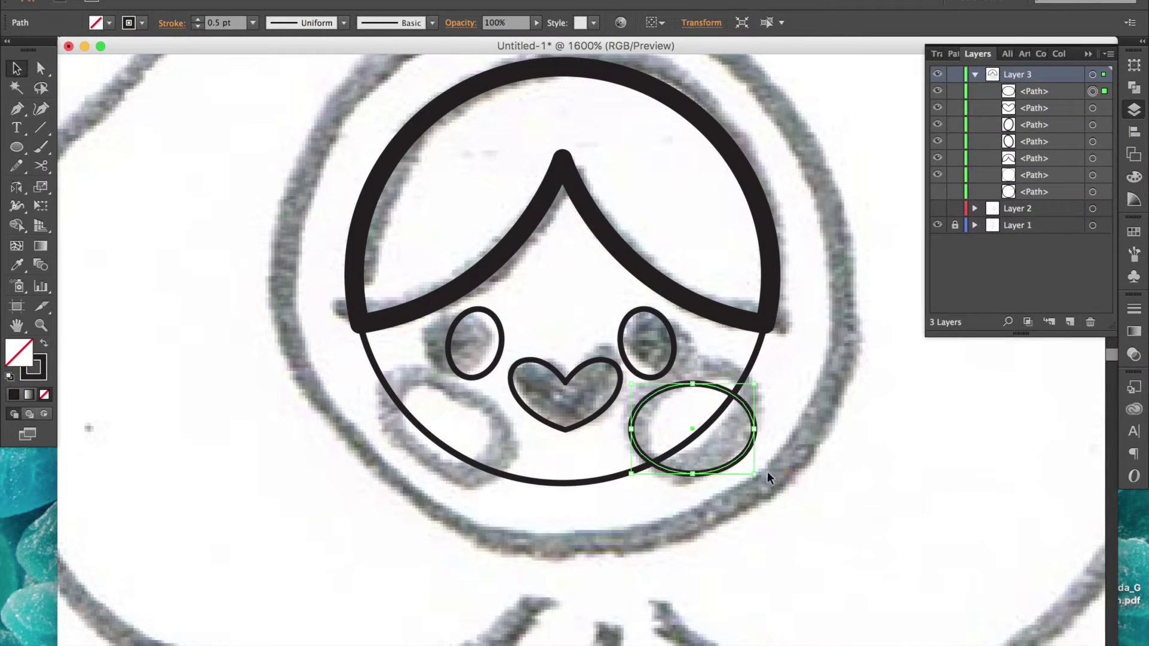
pyautogui.moveTo(769, 432); pyautogui.dragTo(757, 385)
pyautogui.moveTo(704, 384)
pyautogui.mouseDown()
pyautogui.moveTo(704, 374)
pyautogui.moveTo(736, 390)
pyautogui.moveTo(655, 438)
pyautogui.moveTo(400, 443)
pyautogui.mouseUp()
pyautogui.press('o')
pyautogui.press('super+c')
pyautogui.press('super+f')
pyautogui.press('v')
pyautogui.click(547, 518)
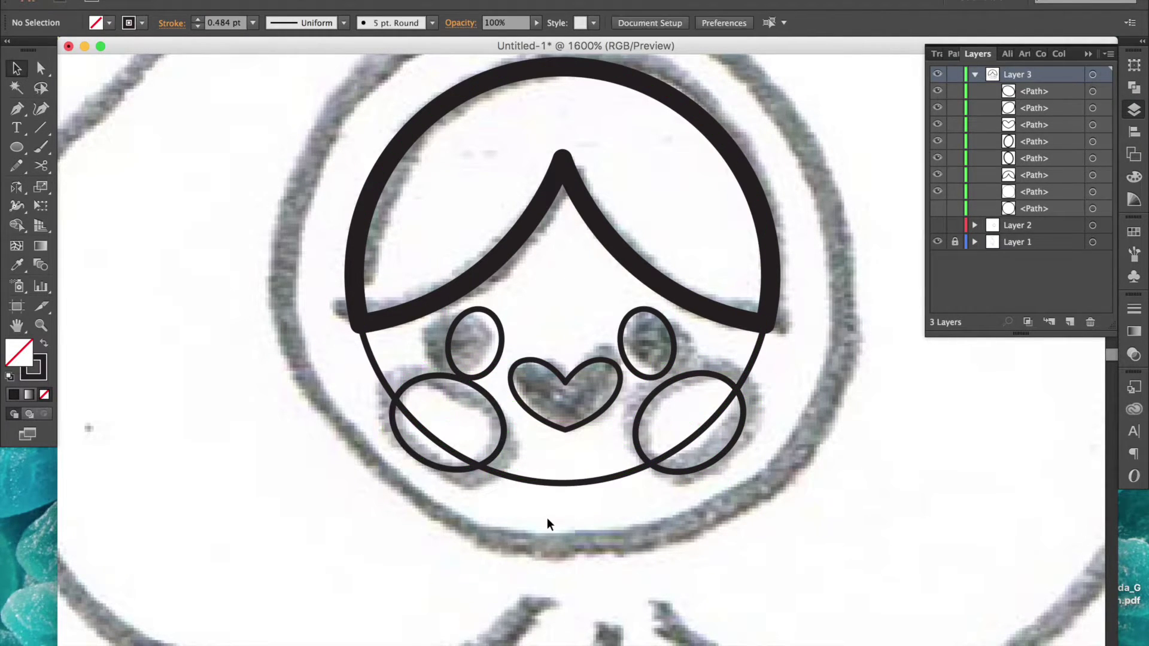
# Fill both cheek ovals black, then select the cheeks together with the face circle
pyautogui.click(484, 392)
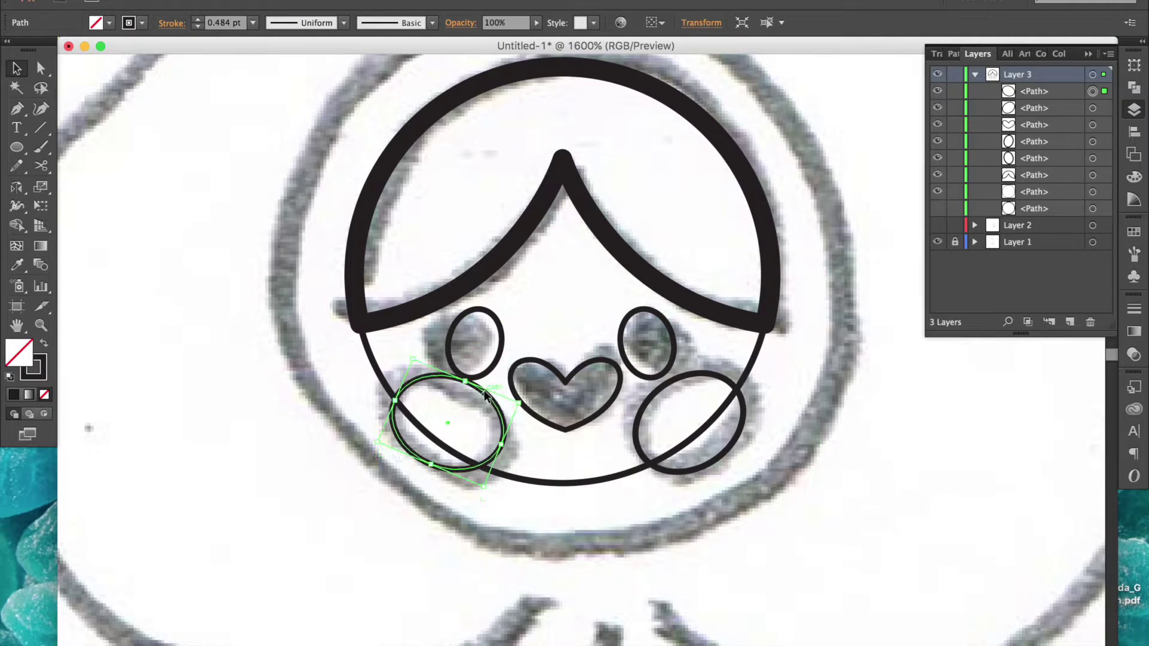
pyautogui.click(505, 329)
pyautogui.click(660, 517)
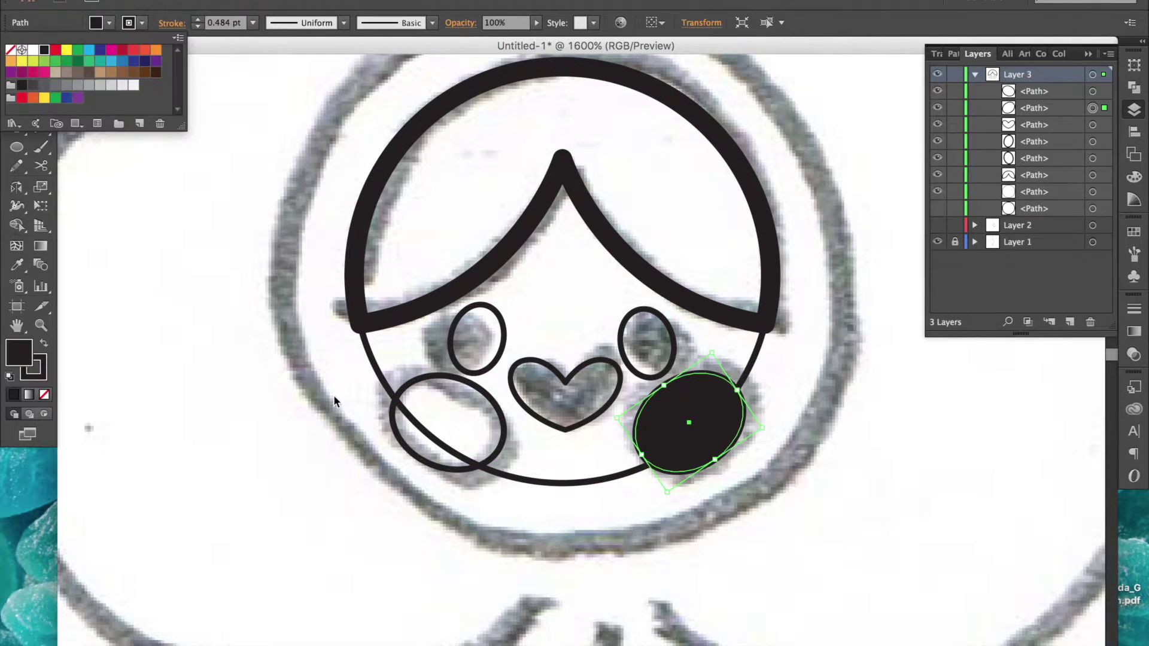
pyautogui.click(392, 416)
pyautogui.click(109, 23)
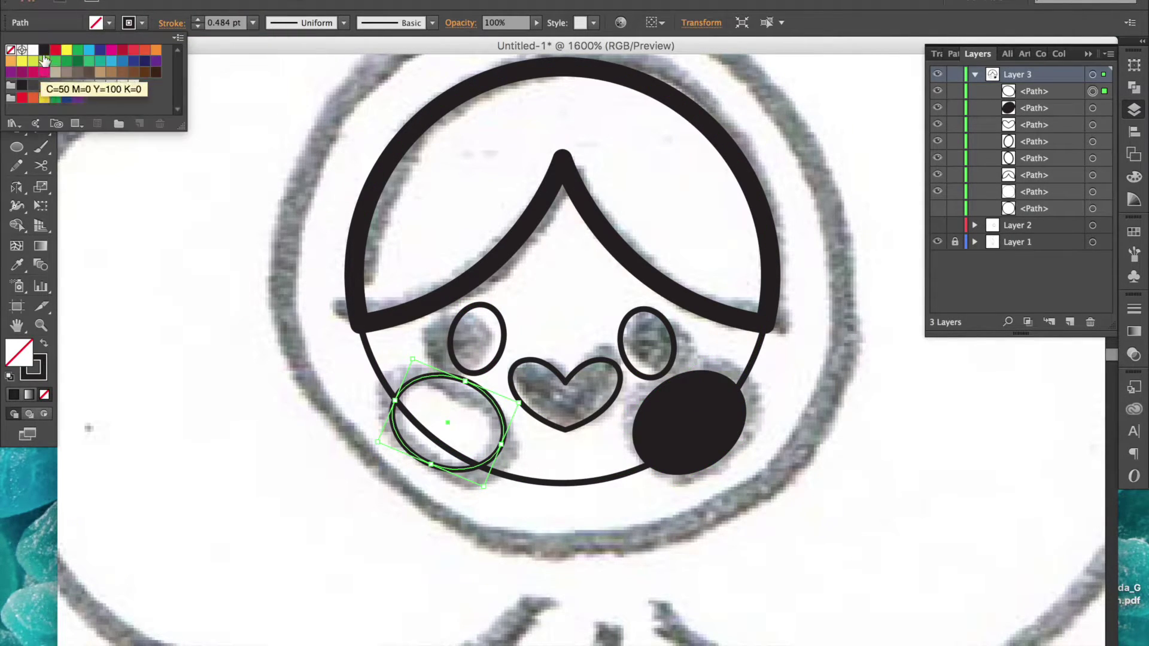
pyautogui.click(44, 49)
pyautogui.click(731, 523)
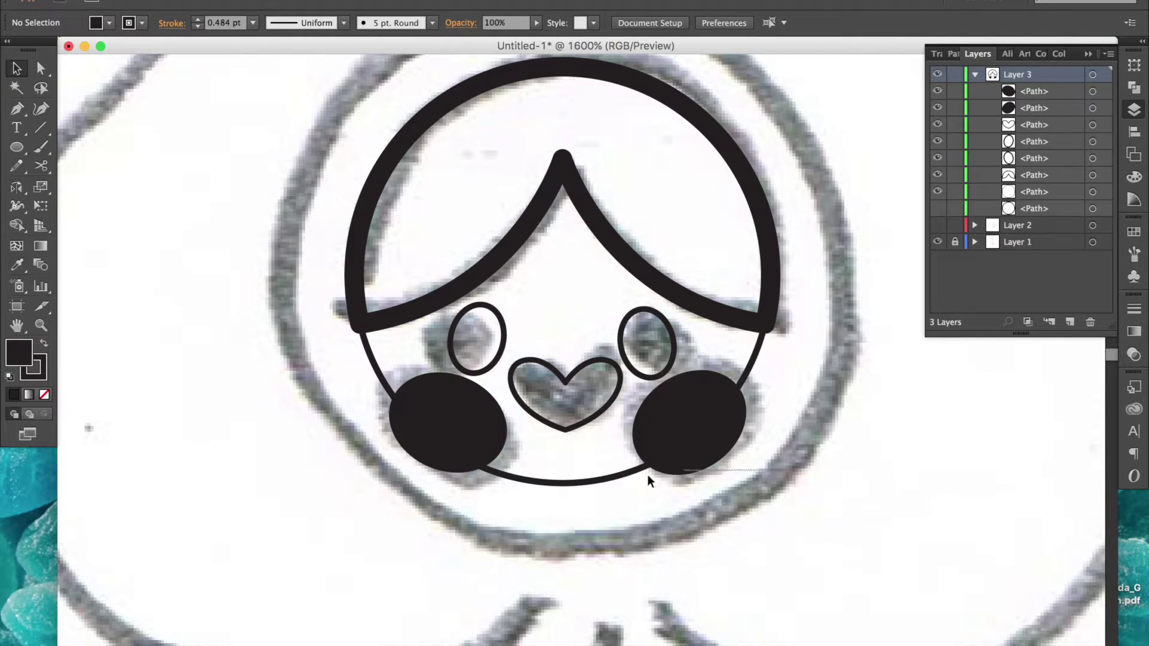
pyautogui.moveTo(647, 475); pyautogui.dragTo(441, 457)
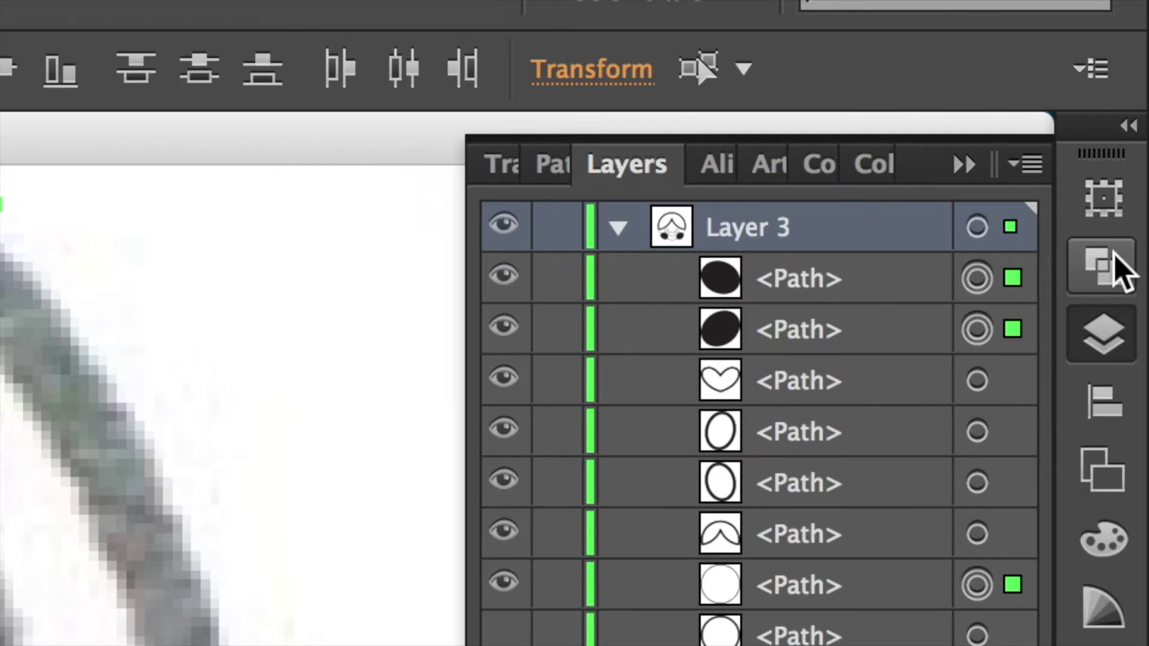
# Divide the face circle and cheeks with Pathfinder where they overlap
pyautogui.click(1133, 88)
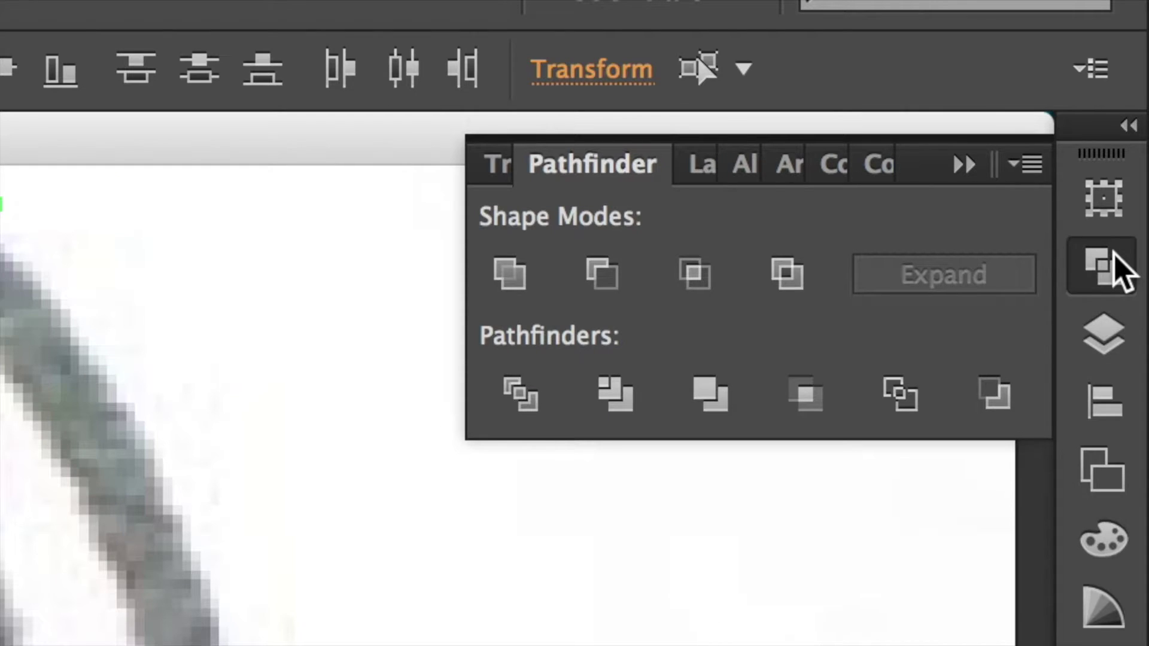
pyautogui.click(521, 390)
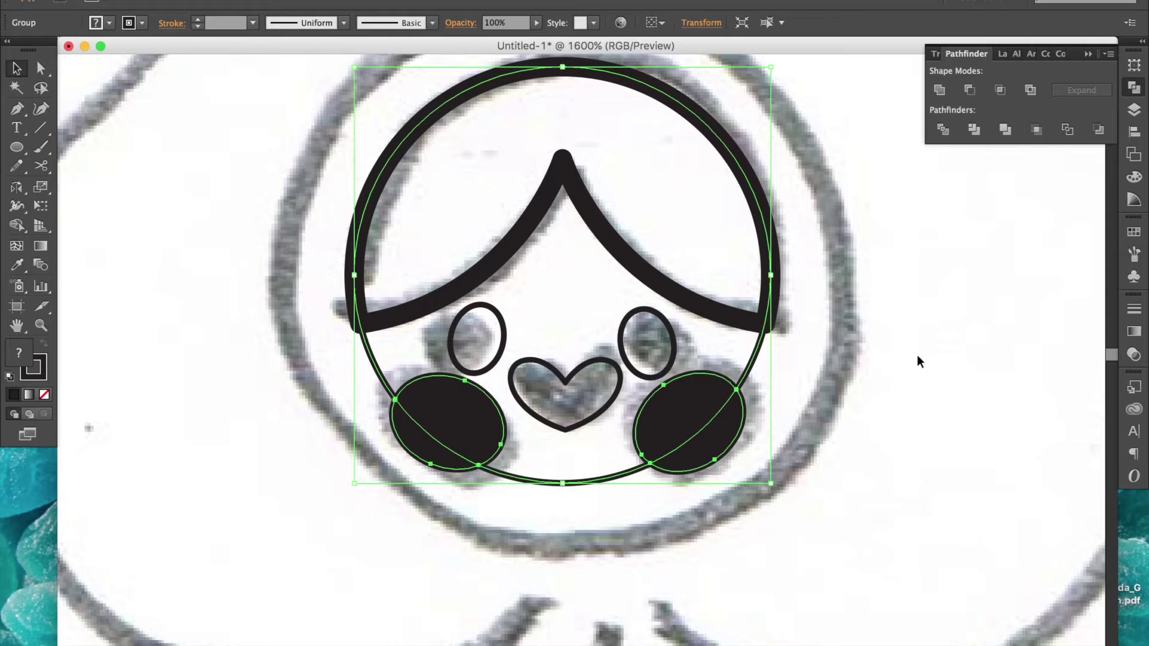
pyautogui.click(917, 359)
pyautogui.click(738, 416)
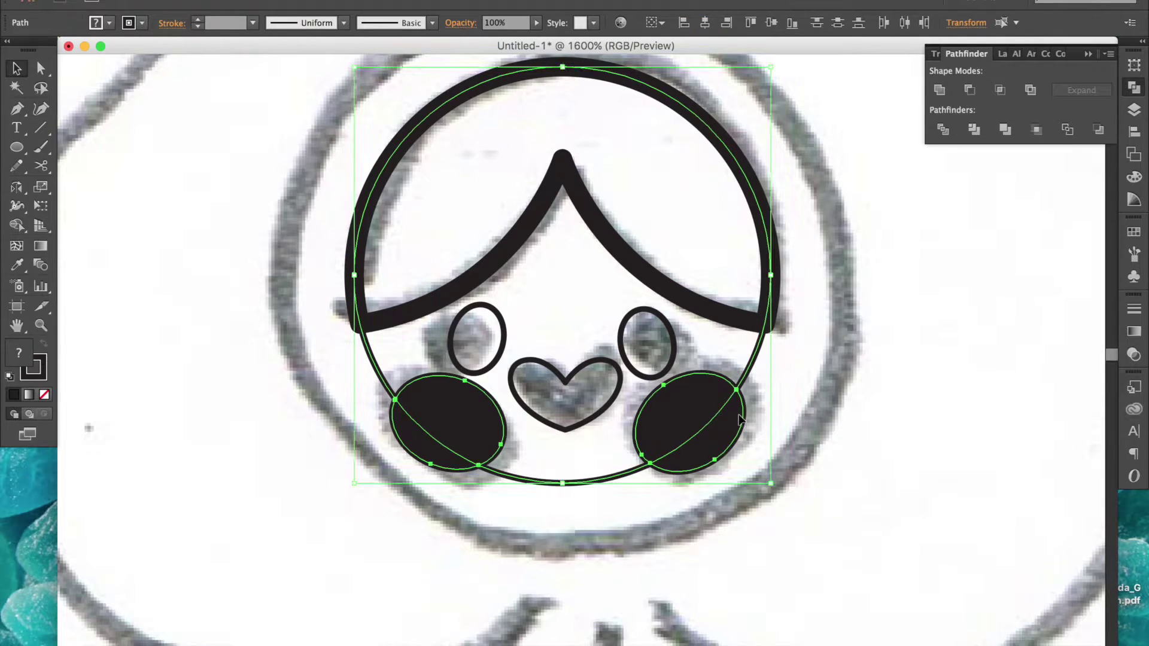
pyautogui.click(793, 468)
# Delete both cheek pieces outside the circle and the thin outer face circle
pyautogui.click(721, 446)
pyautogui.press('Delete')
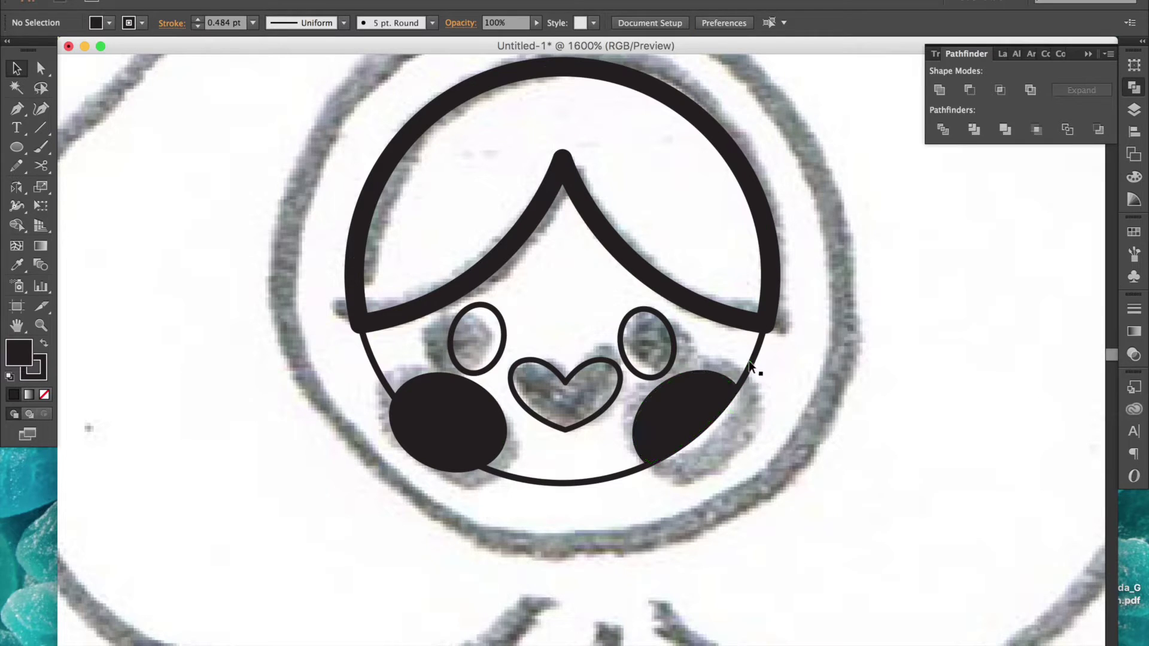
pyautogui.click(756, 353)
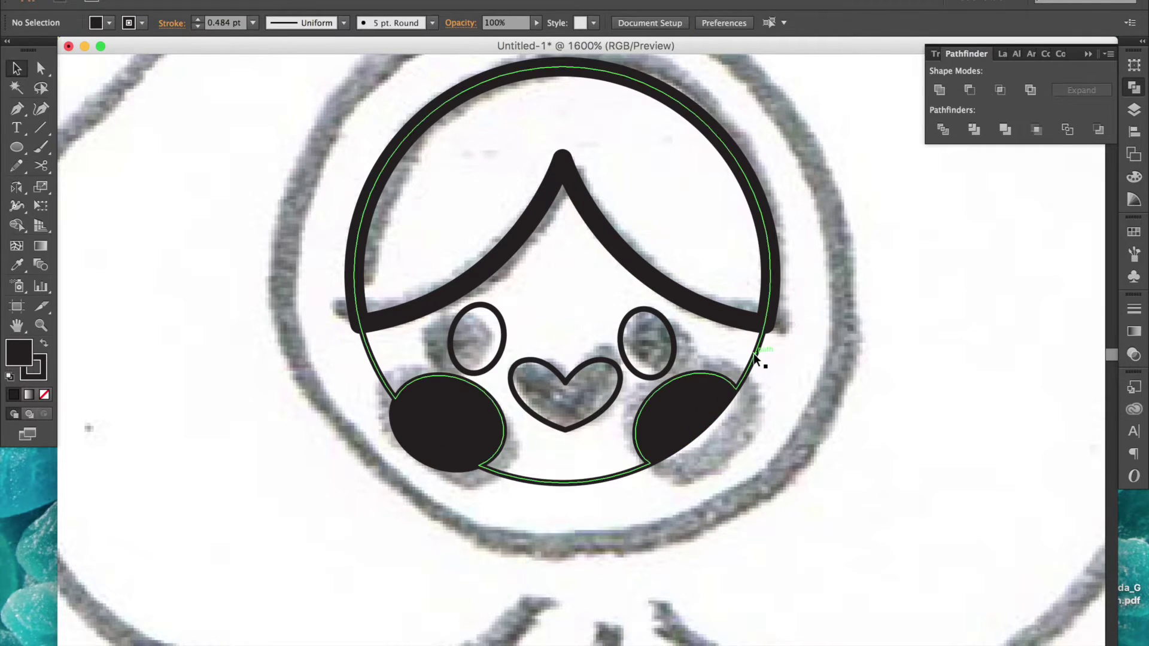
pyautogui.press('Delete')
pyautogui.click(432, 466)
pyautogui.press('Delete')
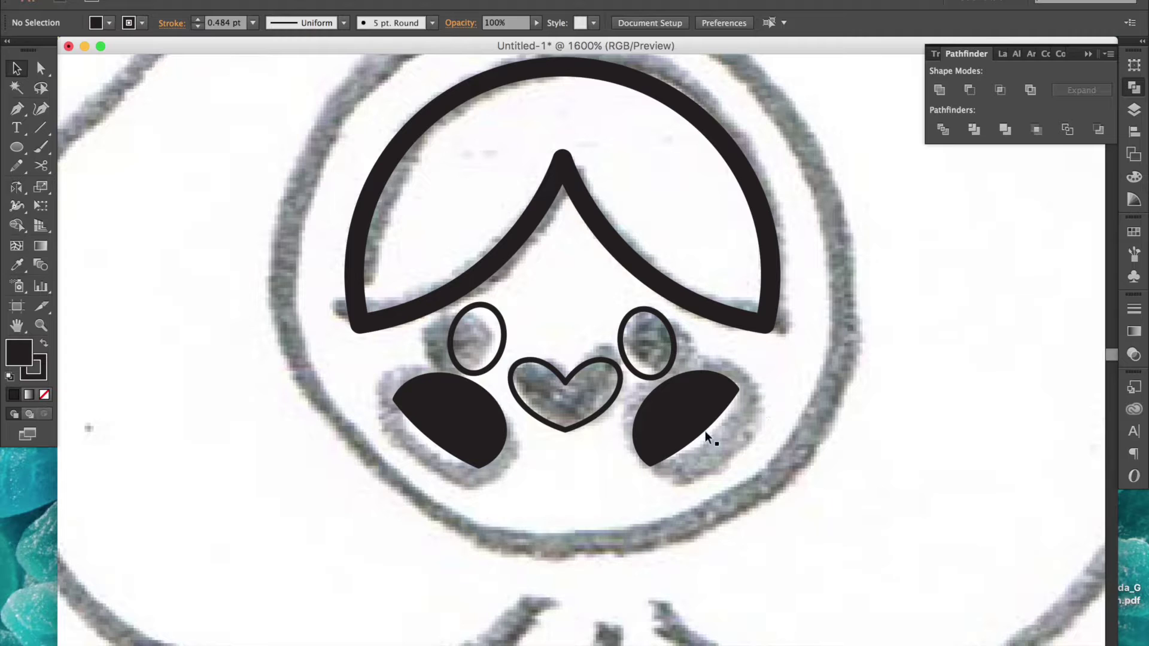
# Fill both eyes and the heart nose with Black
pyautogui.moveTo(483, 289); pyautogui.dragTo(634, 368)
pyautogui.click(95, 23)
pyautogui.click(44, 50)
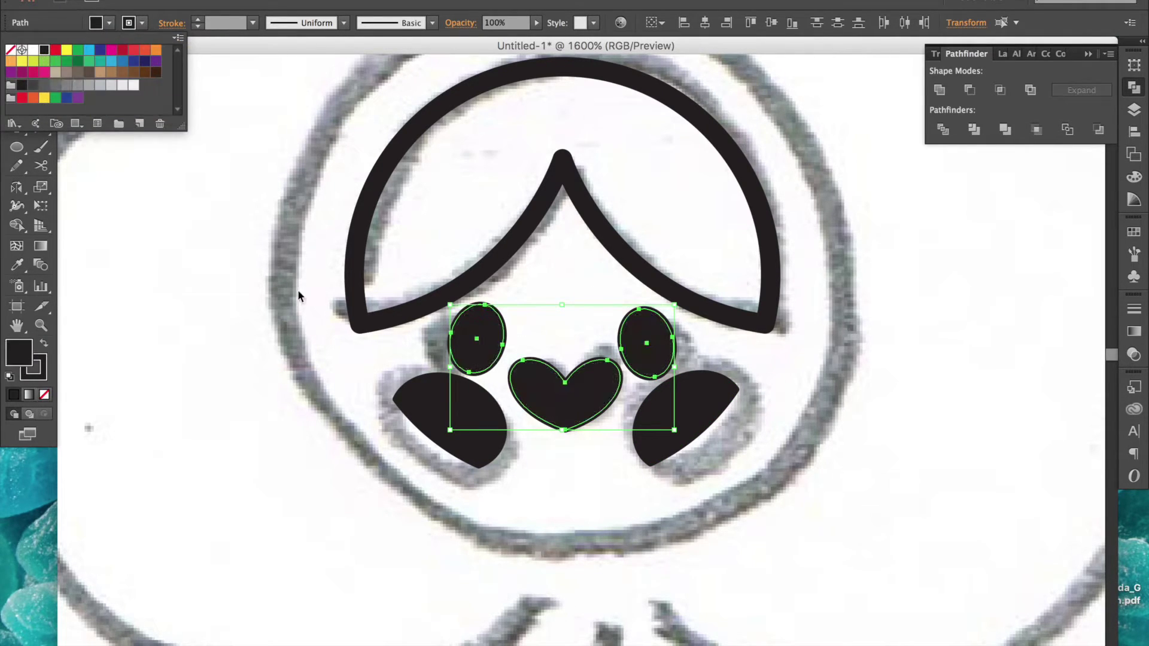
pyautogui.click(298, 291)
pyautogui.click(307, 300)
pyautogui.press('super+minus')
pyautogui.press('super+minus')
pyautogui.press('super+minus')
# Show the thick face ring again and fill the hair shape Black
pyautogui.click(1134, 110)
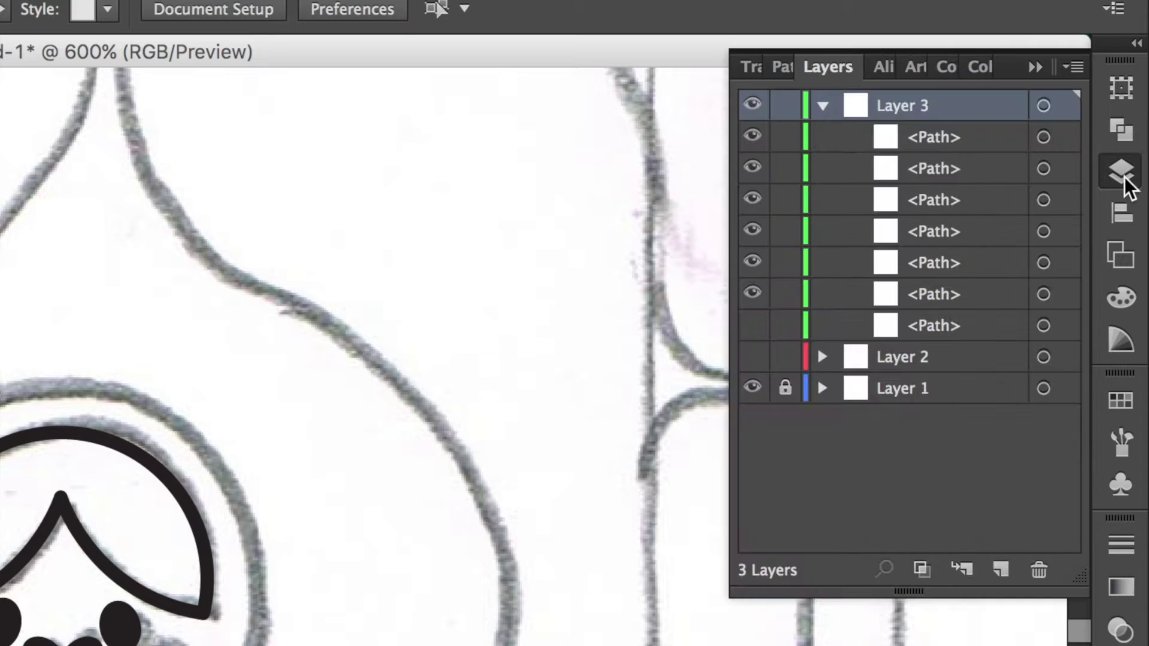
pyautogui.click(938, 191)
pyautogui.click(589, 300)
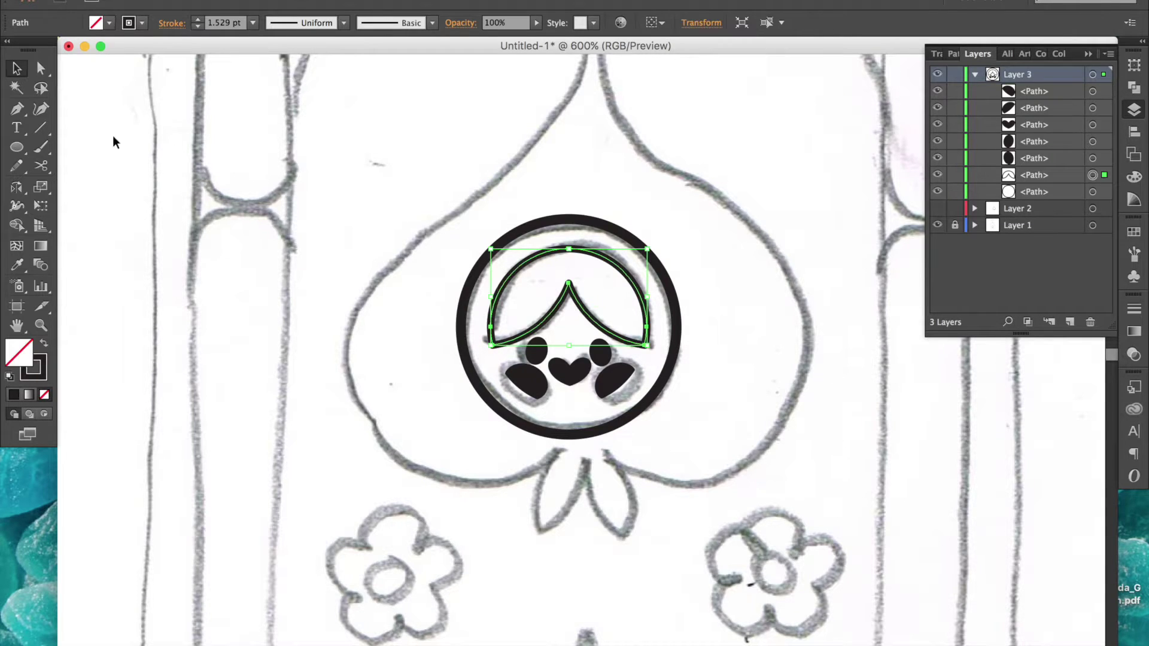
pyautogui.click(96, 23)
pyautogui.click(45, 49)
pyautogui.click(417, 379)
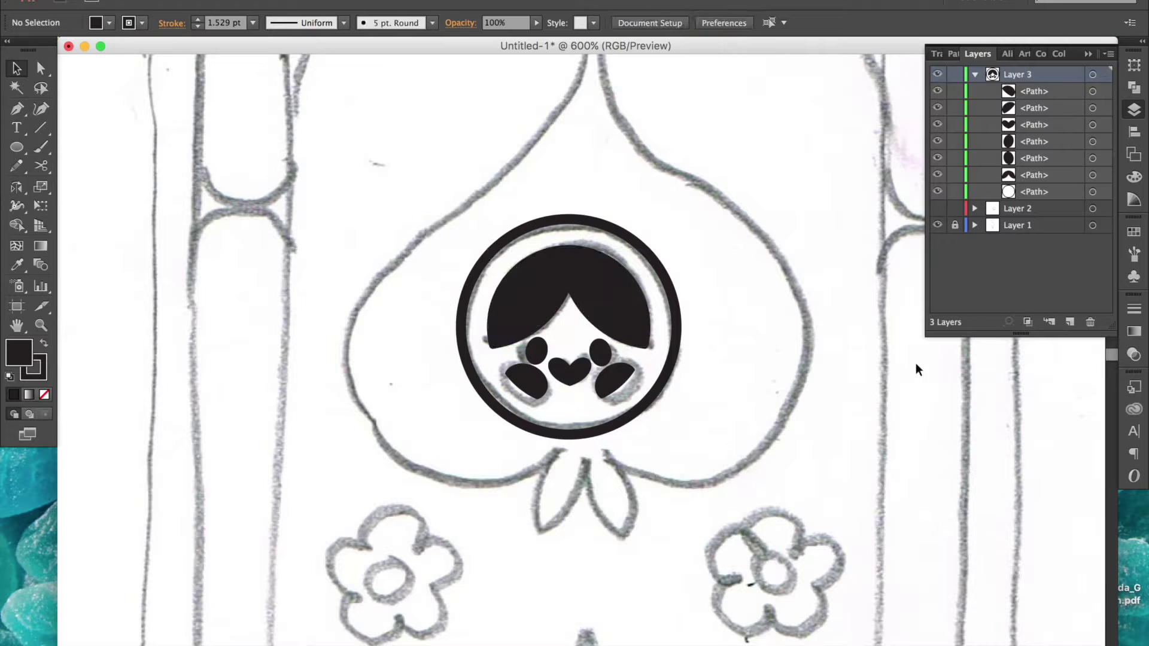
pyautogui.hscroll(3, 980, 407)
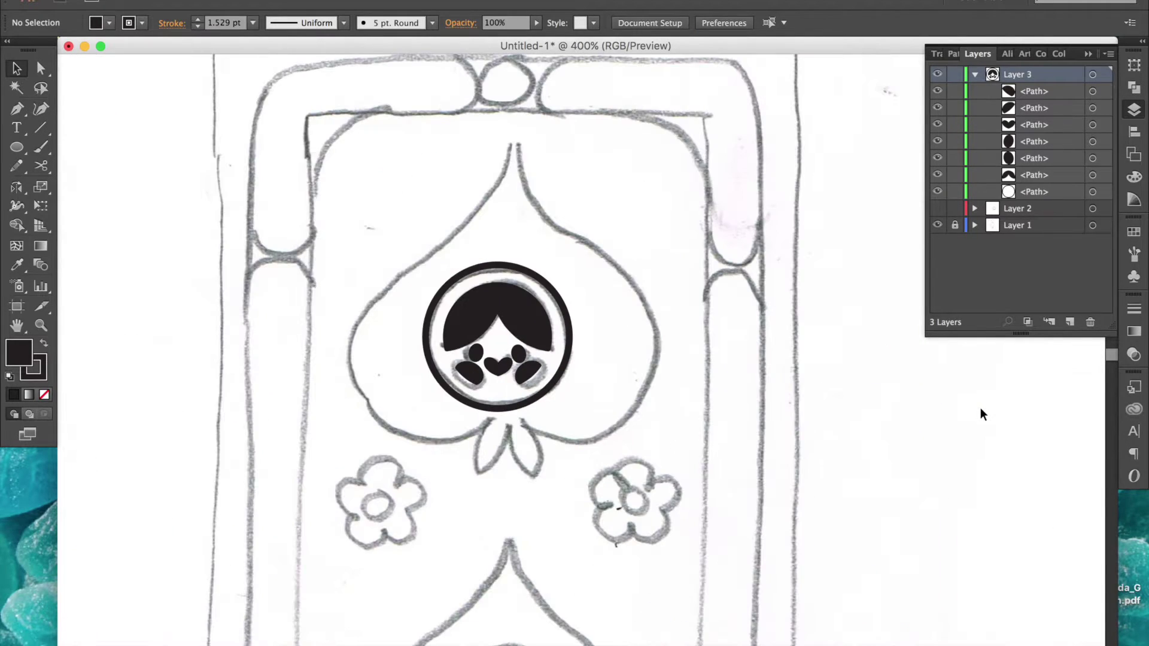
# Show Layer 2, move the spade outline onto the top doll sketch, and hide the sketch layer
pyautogui.click(940, 209)
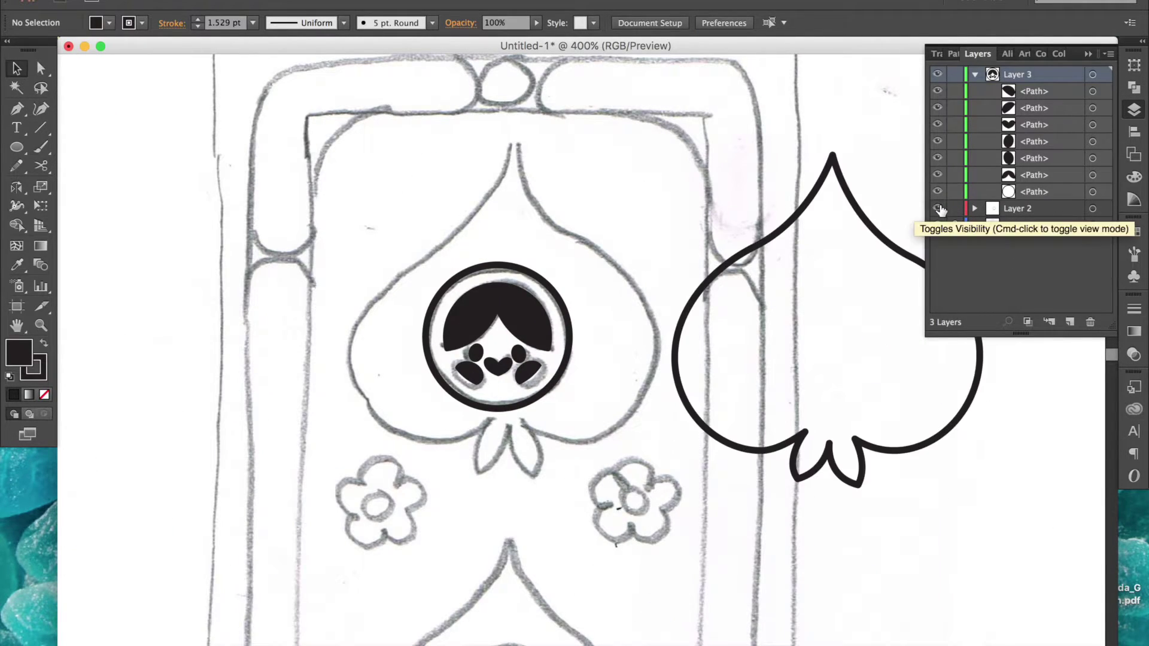
pyautogui.moveTo(694, 418)
pyautogui.mouseDown()
pyautogui.moveTo(465, 425)
pyautogui.moveTo(371, 407)
pyautogui.mouseUp()
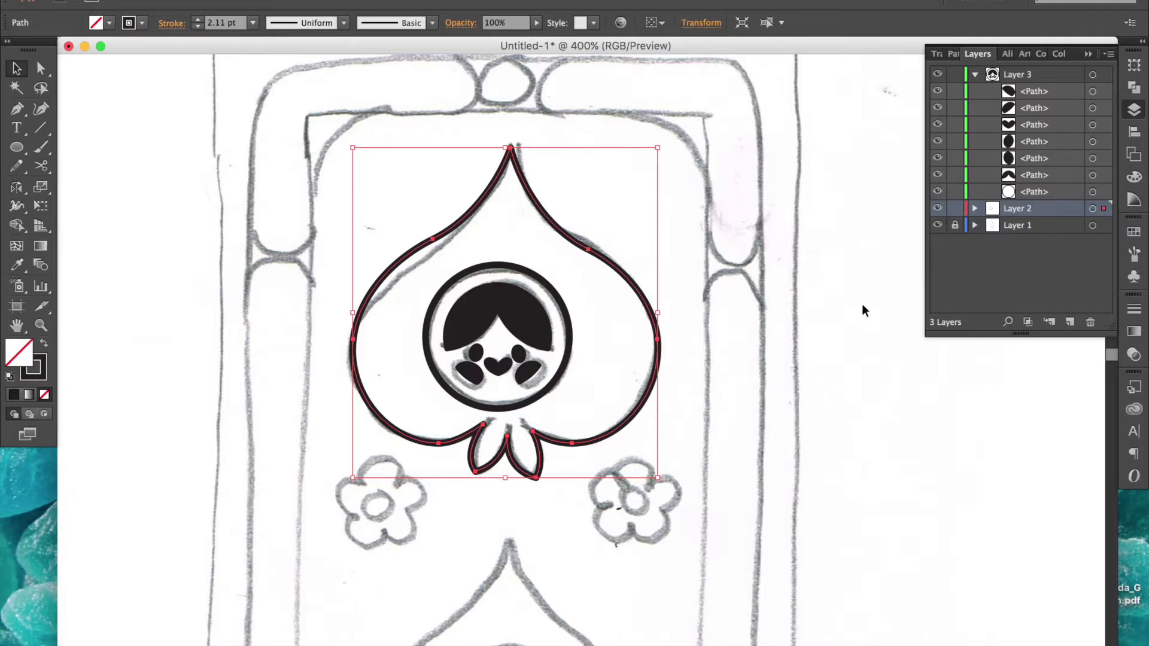
pyautogui.click(937, 228)
pyautogui.click(705, 529)
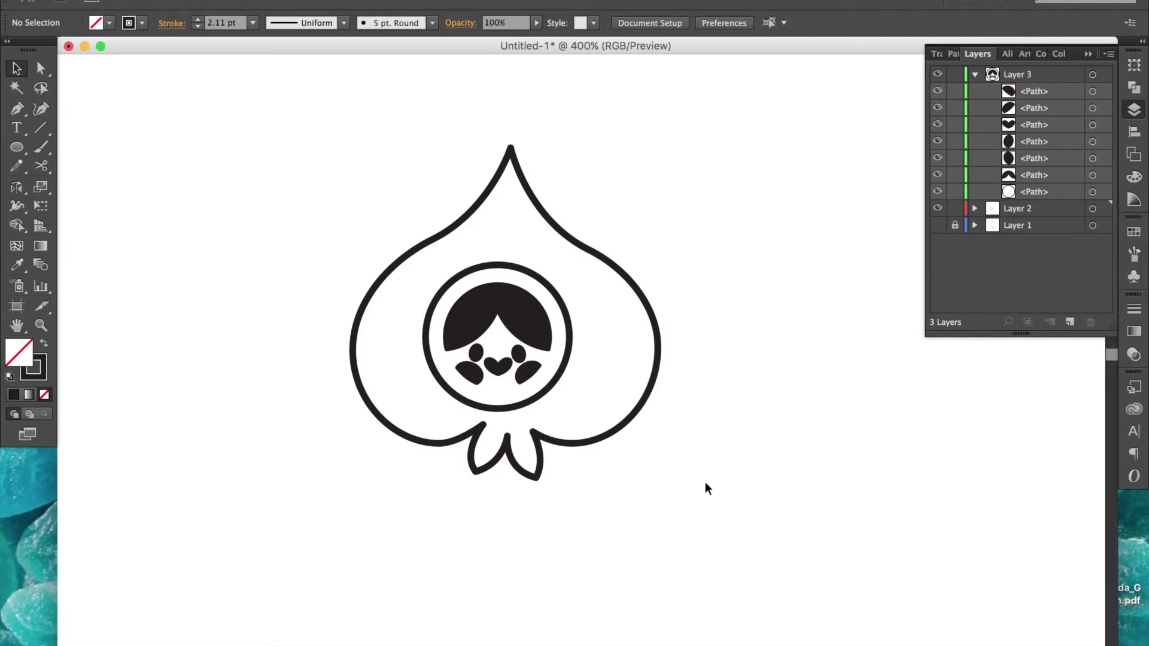
# Fill the face circle White and the spade Black, then show the sketch layer again
pyautogui.click(570, 344)
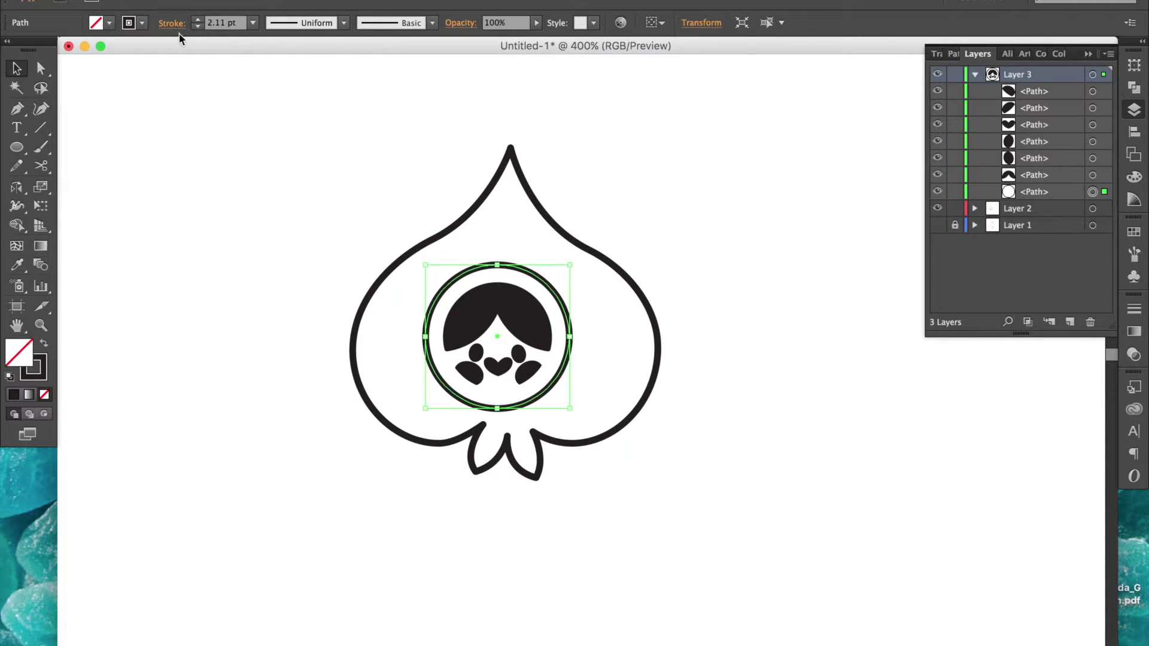
pyautogui.click(109, 24)
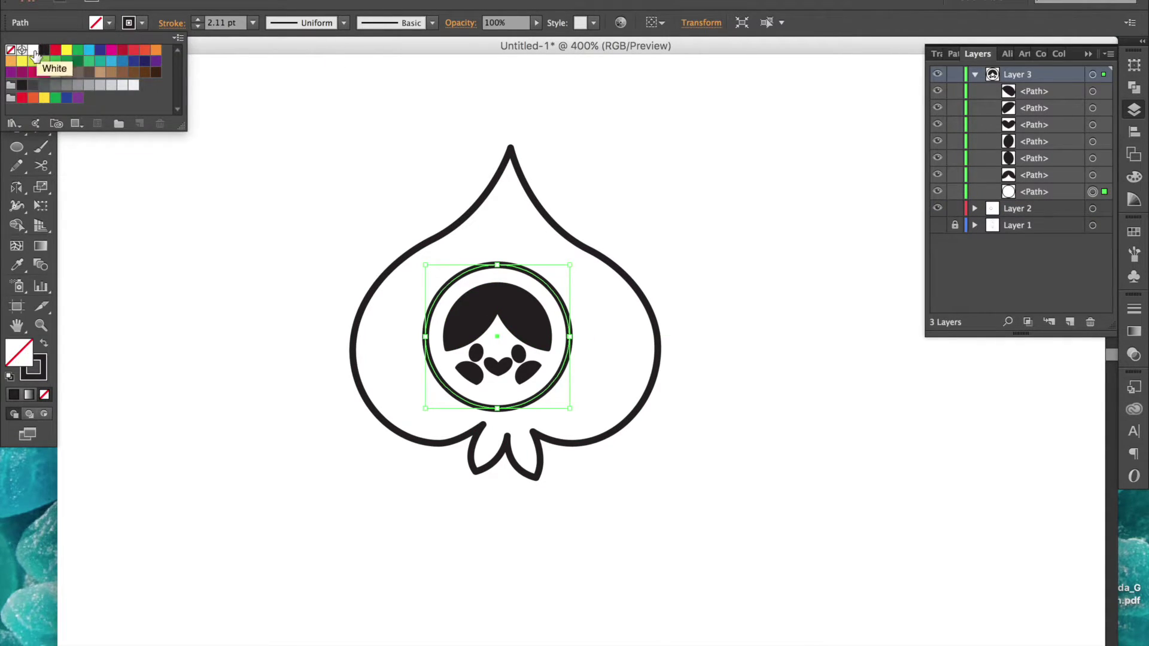
pyautogui.click(34, 51)
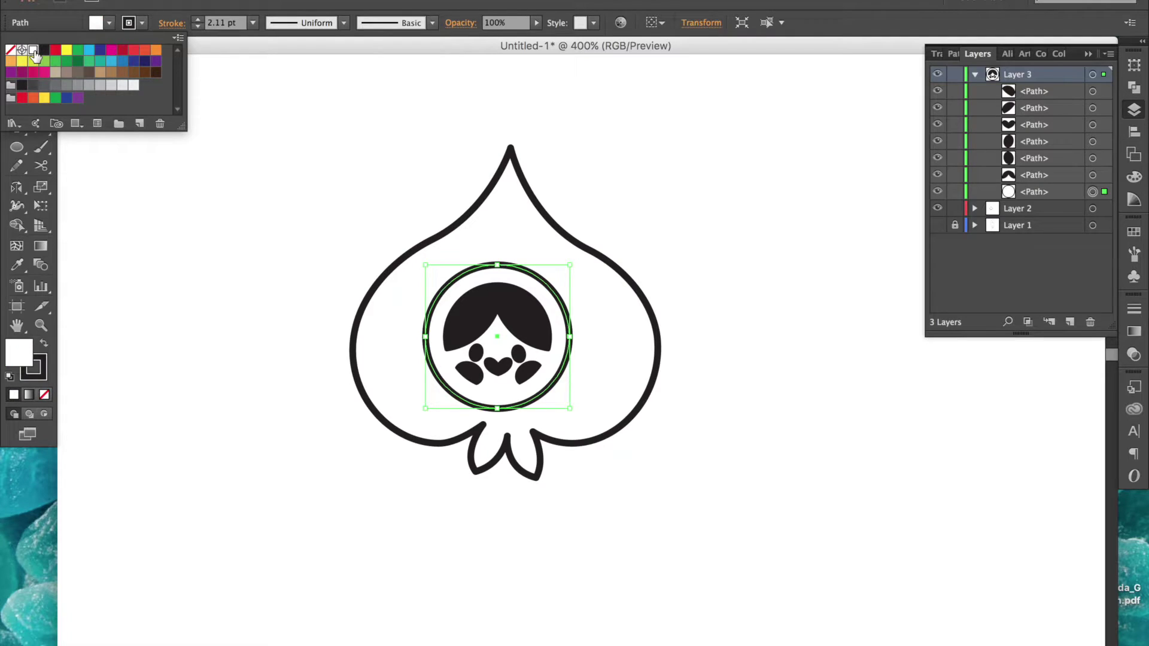
pyautogui.click(657, 345)
pyautogui.click(110, 23)
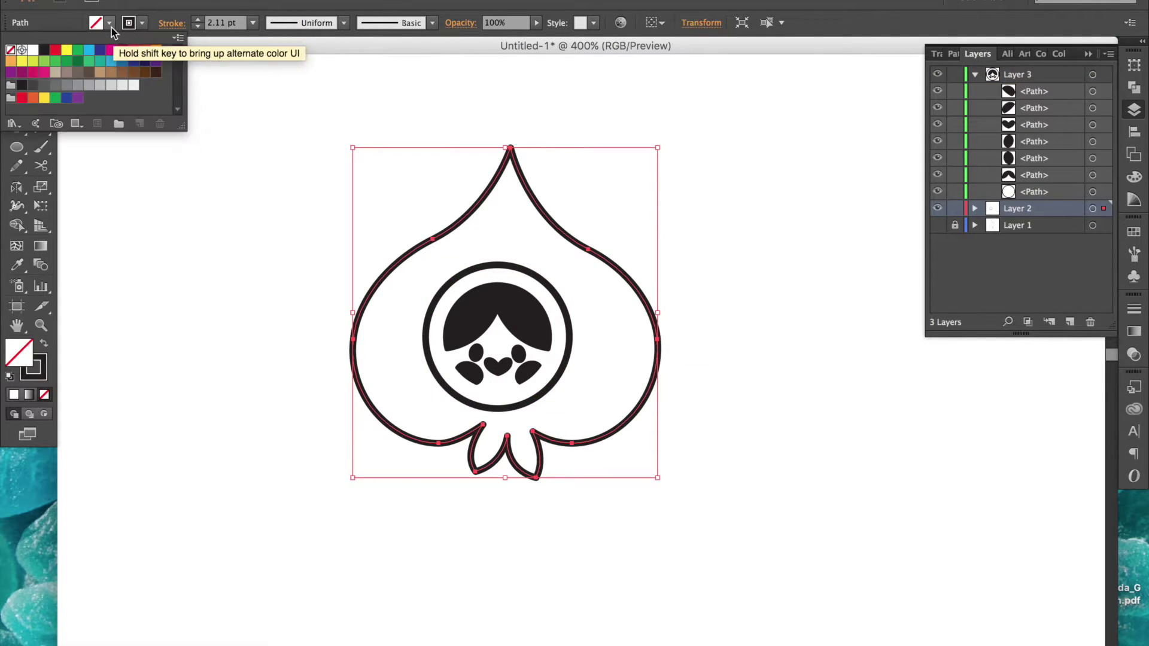
pyautogui.click(44, 51)
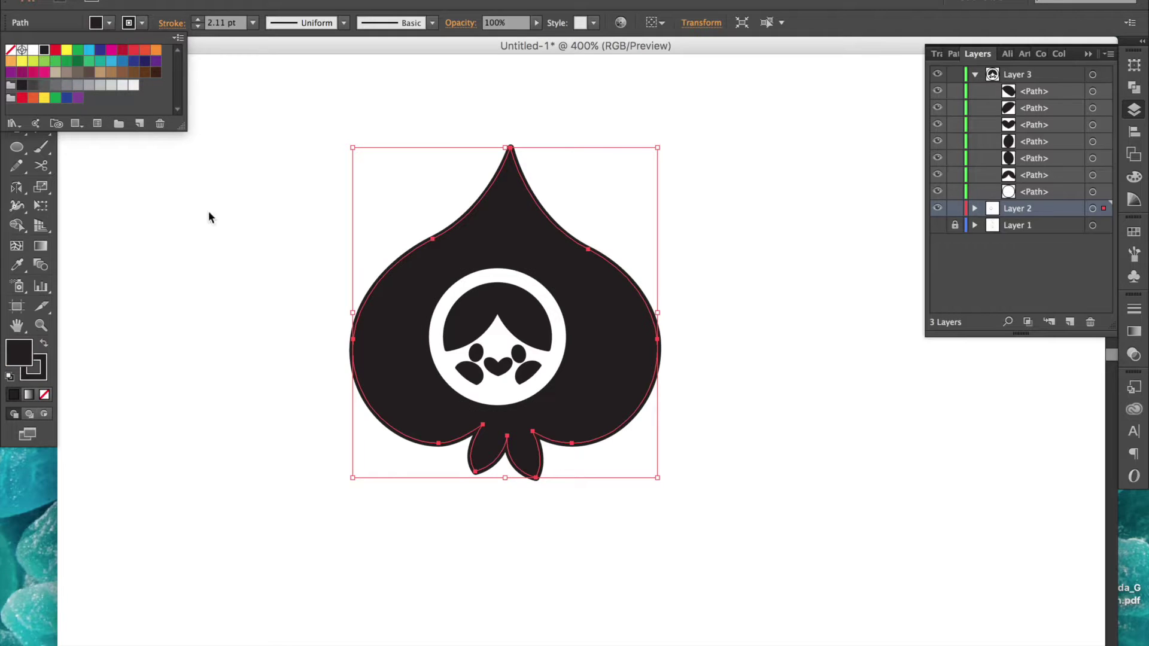
pyautogui.click(286, 359)
pyautogui.click(285, 359)
pyautogui.click(937, 225)
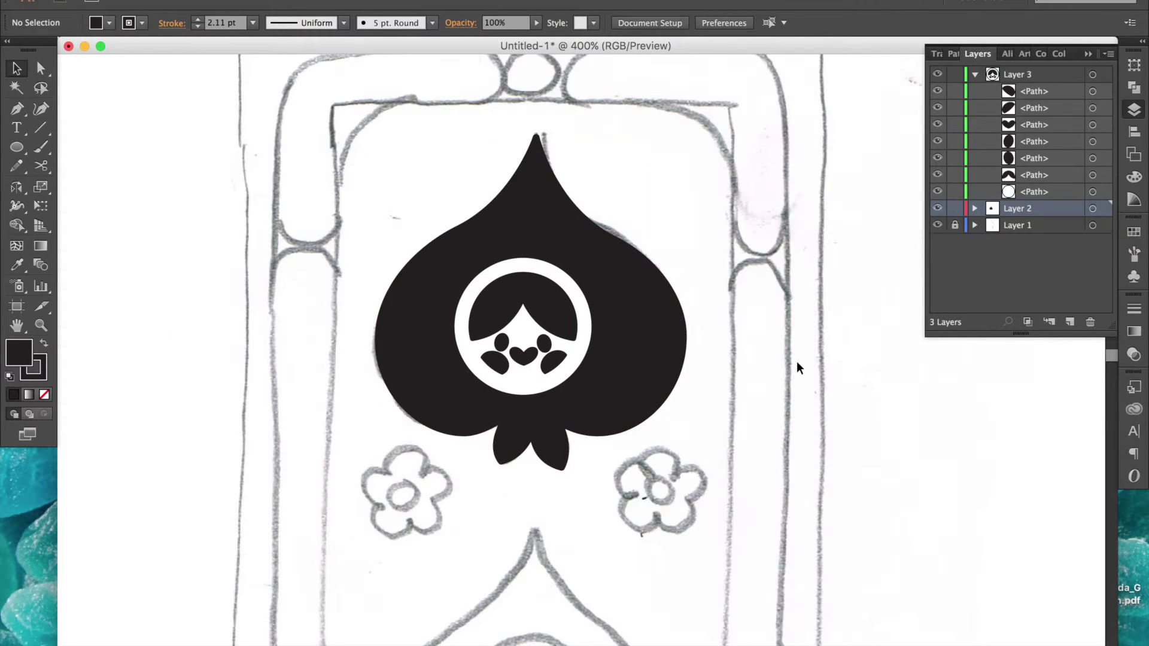
pyautogui.scroll(-2, 797, 364)
# Paste two copies of the spade doll and move them onto the lower doll sketches
pyautogui.press('super+minus')
pyautogui.press('super+minus')
pyautogui.scroll(-5, 797, 361)
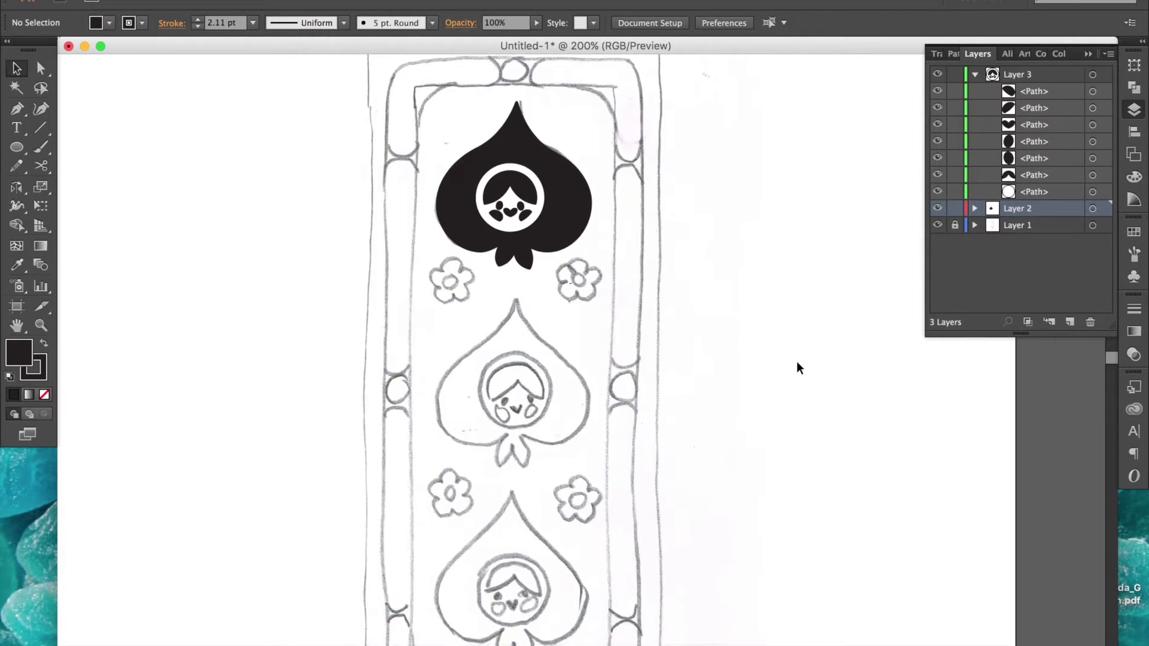
pyautogui.click(975, 74)
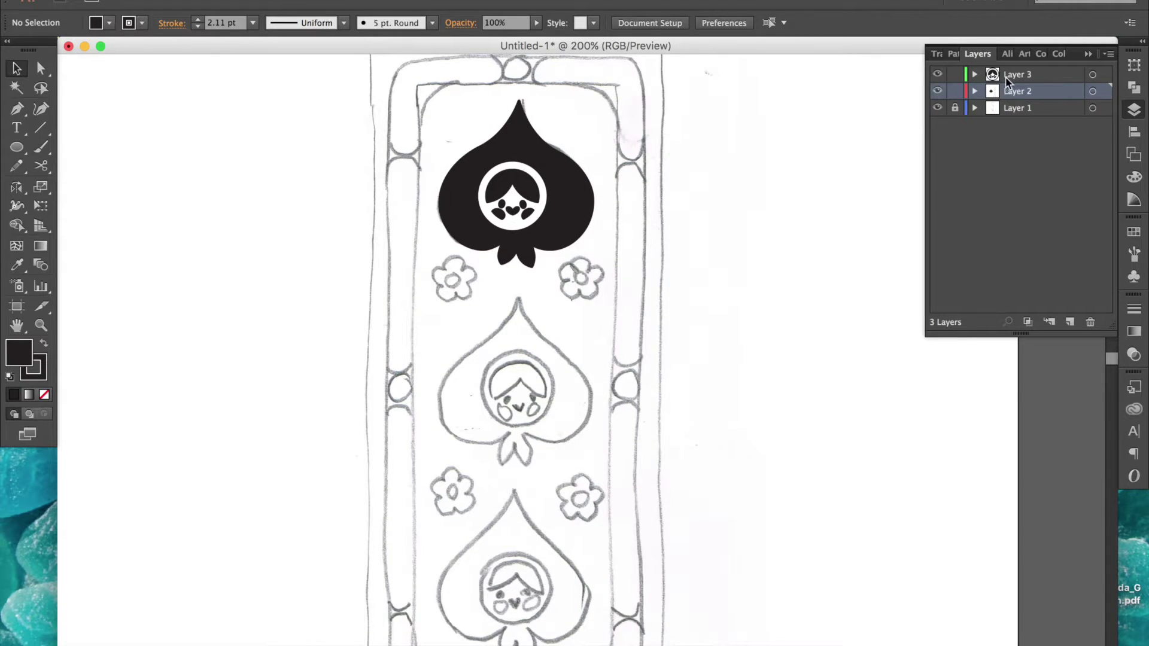
pyautogui.moveTo(427, 122); pyautogui.dragTo(632, 256)
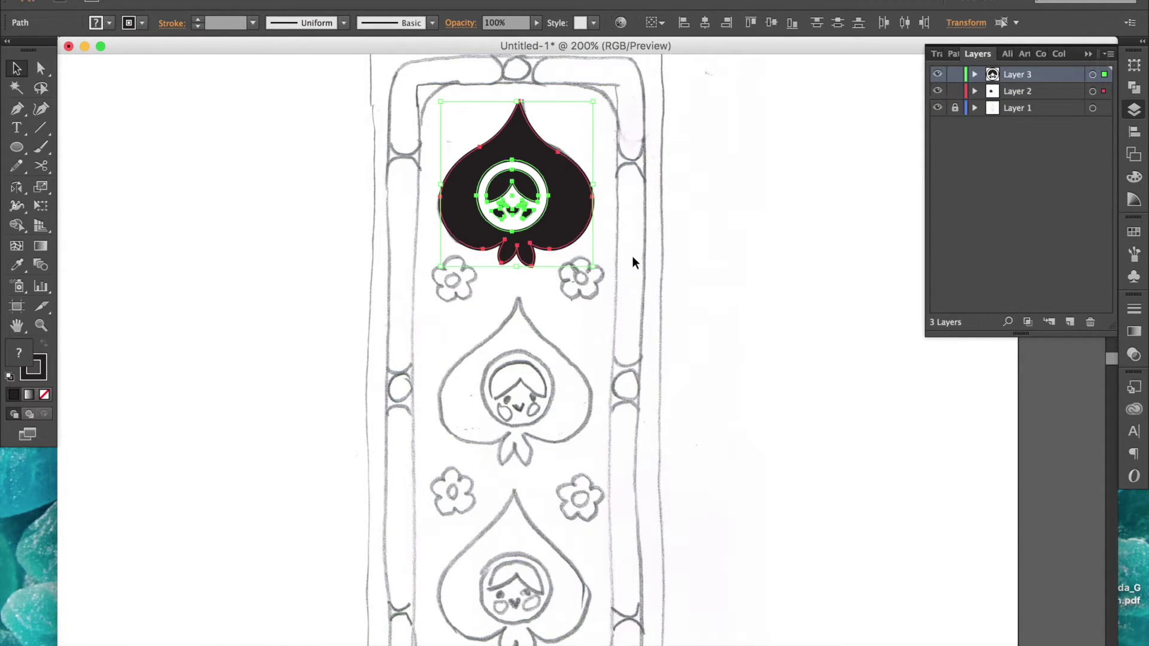
pyautogui.press('super+v')
pyautogui.moveTo(637, 385)
pyautogui.mouseDown()
pyautogui.moveTo(573, 406)
pyautogui.moveTo(595, 421)
pyautogui.moveTo(549, 503)
pyautogui.mouseUp()
pyautogui.scroll(-4, 573, 403)
pyautogui.press('super+v')
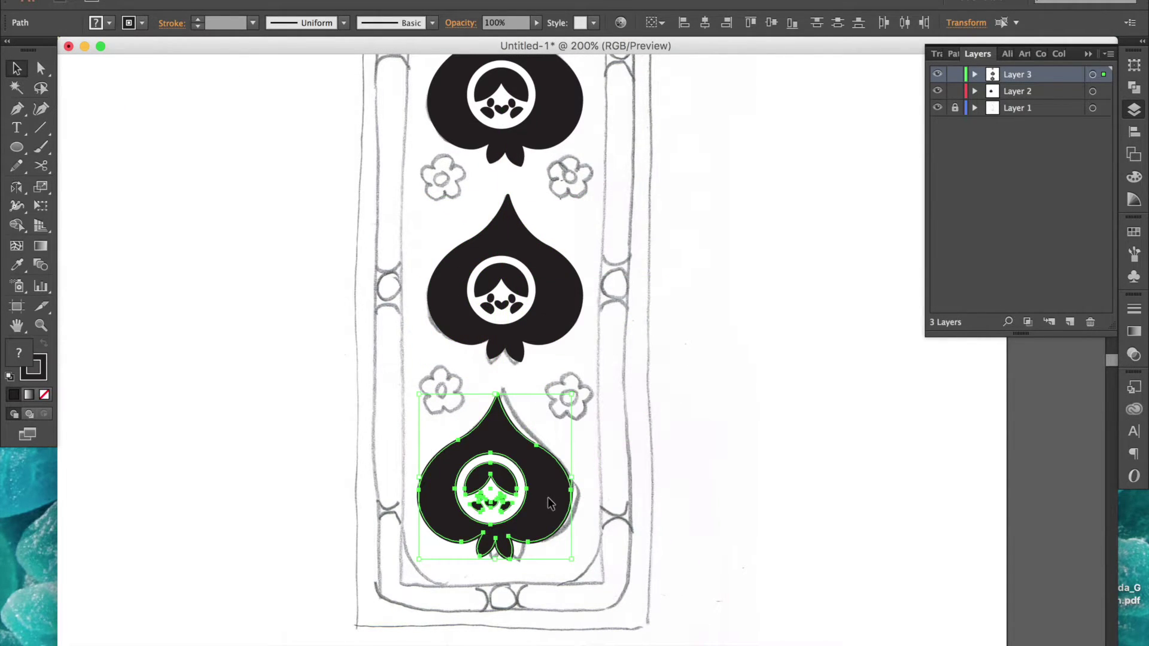
pyautogui.click(569, 328)
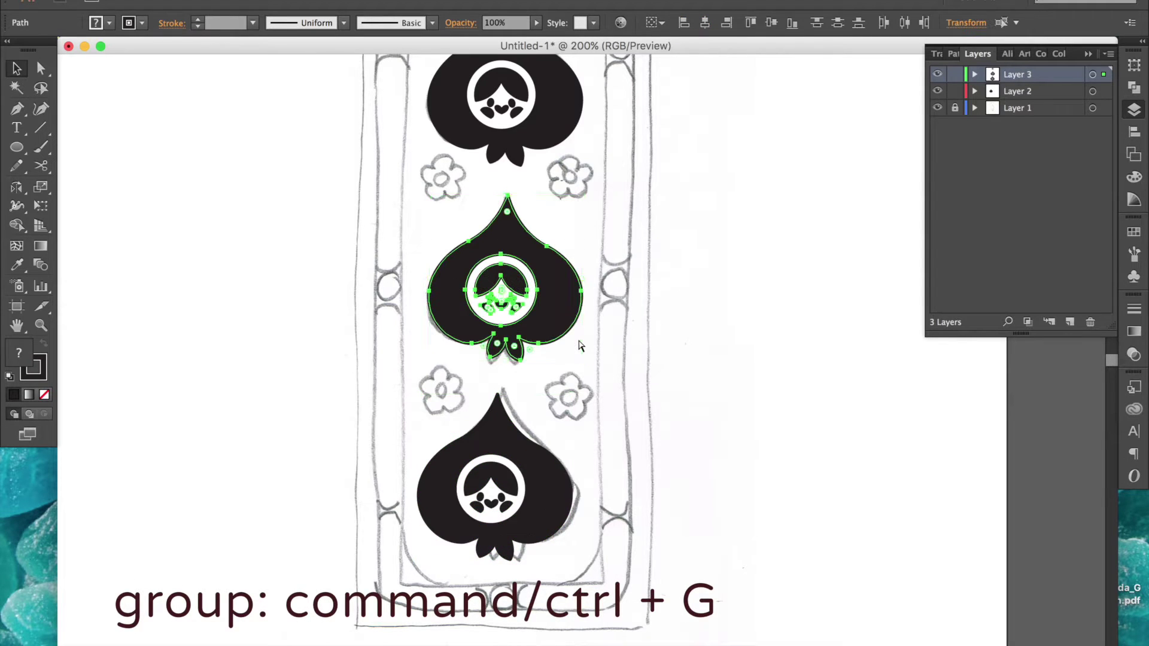
# Group the top doll's parts and horizontally centre all three dolls in one column
pyautogui.scroll(5, 585, 344)
pyautogui.moveTo(463, 133); pyautogui.dragTo(590, 281)
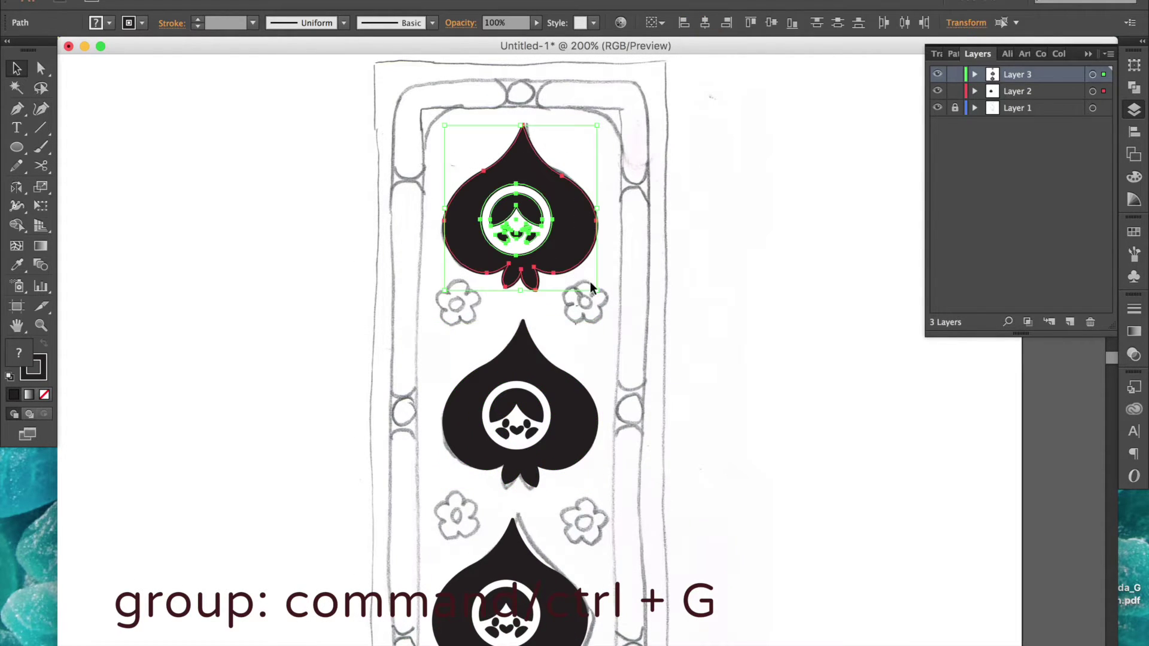
pyautogui.press('super+g')
pyautogui.scroll(-2, 590, 281)
pyautogui.click(336, 160)
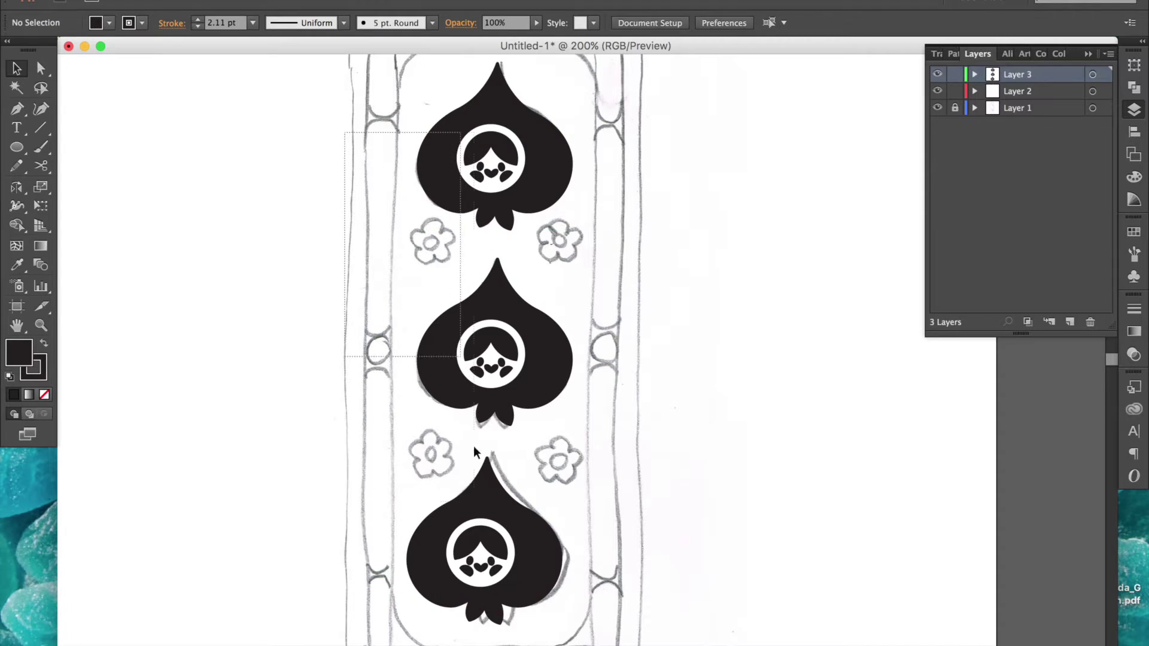
pyautogui.moveTo(474, 449); pyautogui.dragTo(569, 469)
pyautogui.click(1134, 131)
pyautogui.click(968, 90)
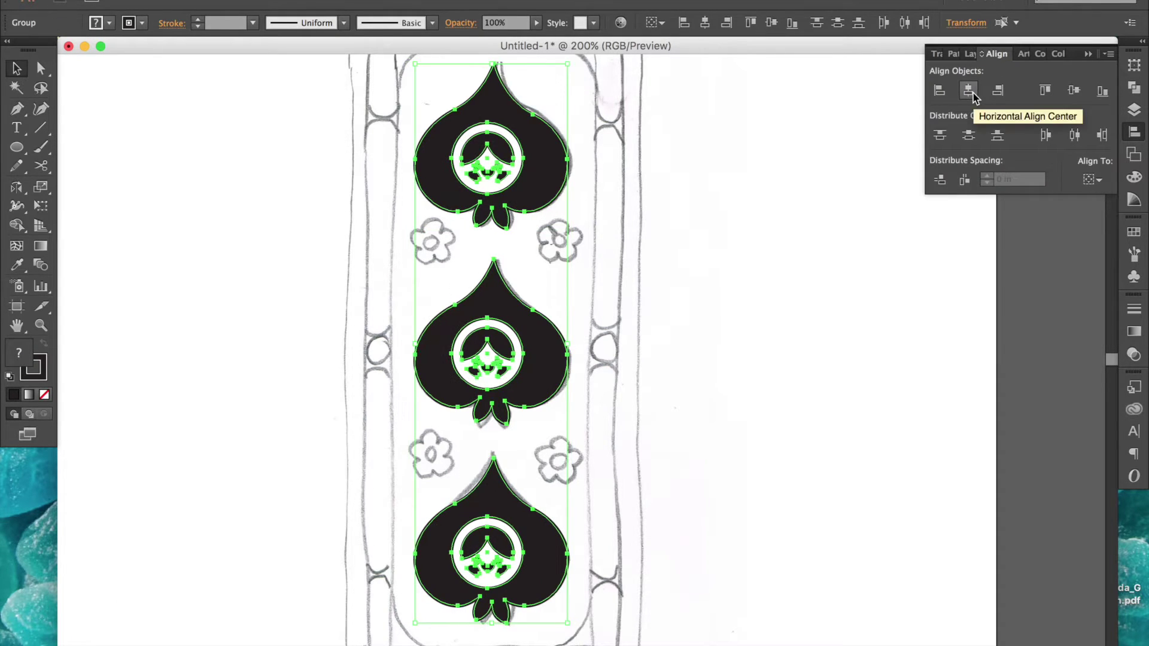
pyautogui.click(725, 361)
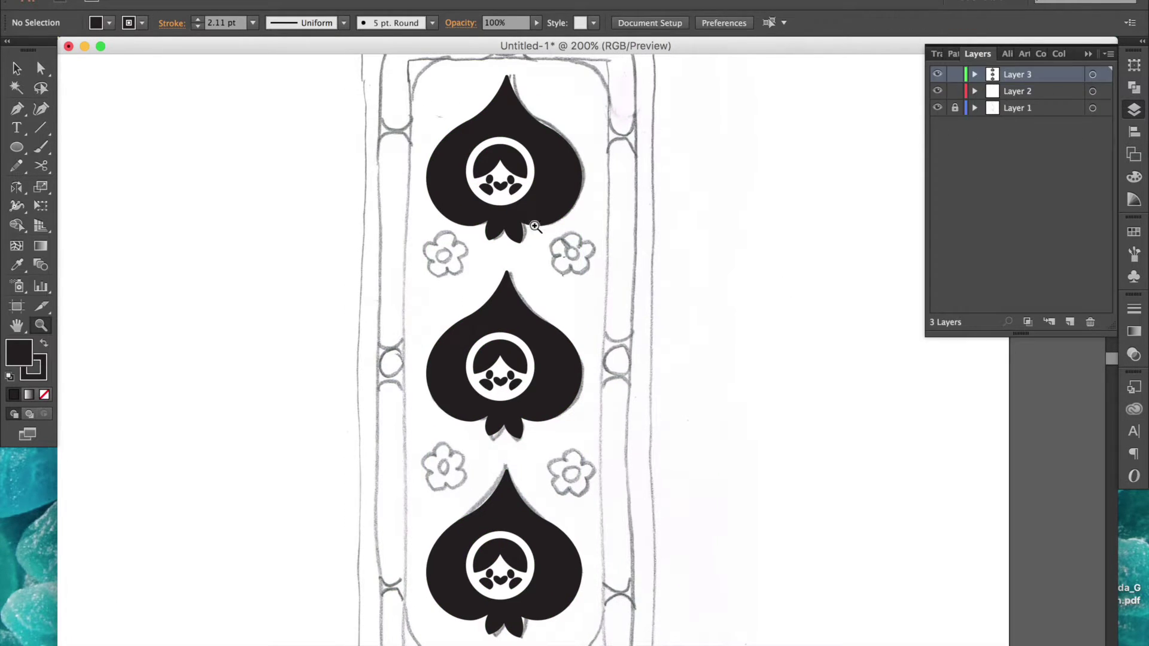
pyautogui.moveTo(533, 221); pyautogui.dragTo(623, 297)
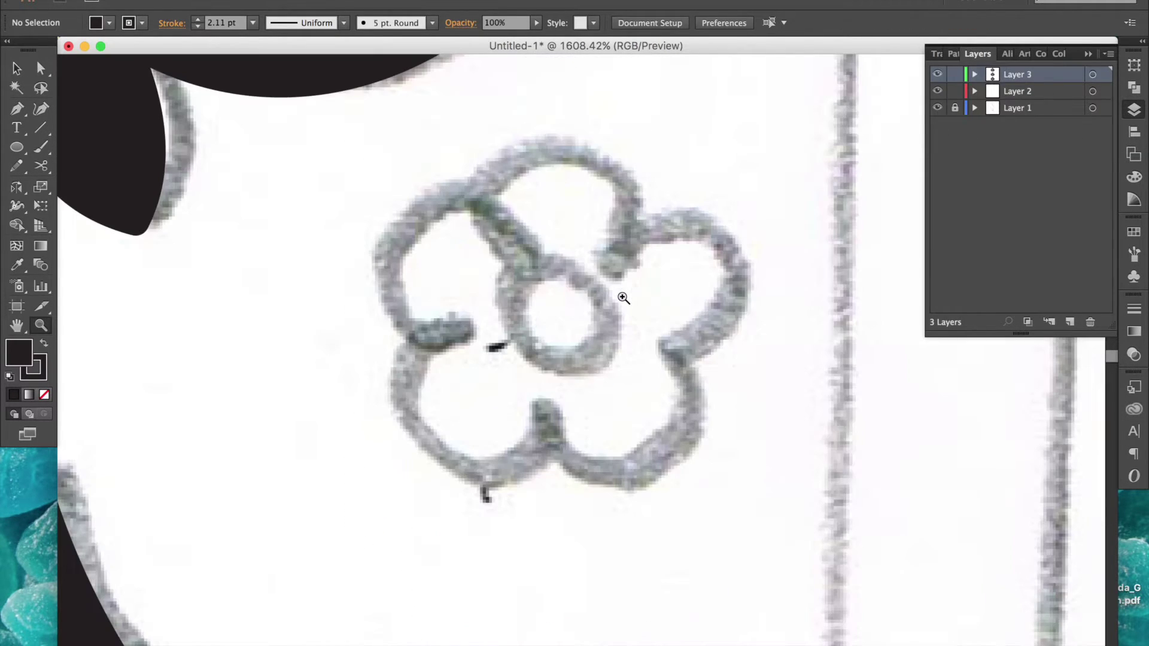
# Draw an unfilled black ring circle over the right flower sketch
pyautogui.press('l')
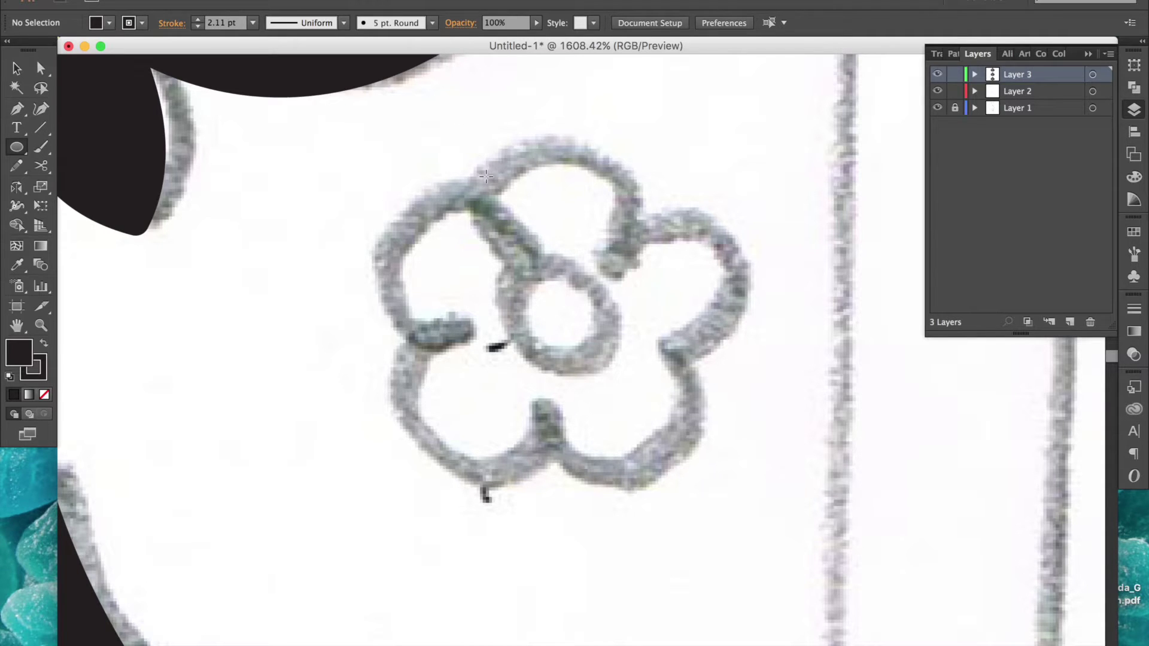
pyautogui.press('/')
pyautogui.moveTo(485, 137); pyautogui.dragTo(621, 281)
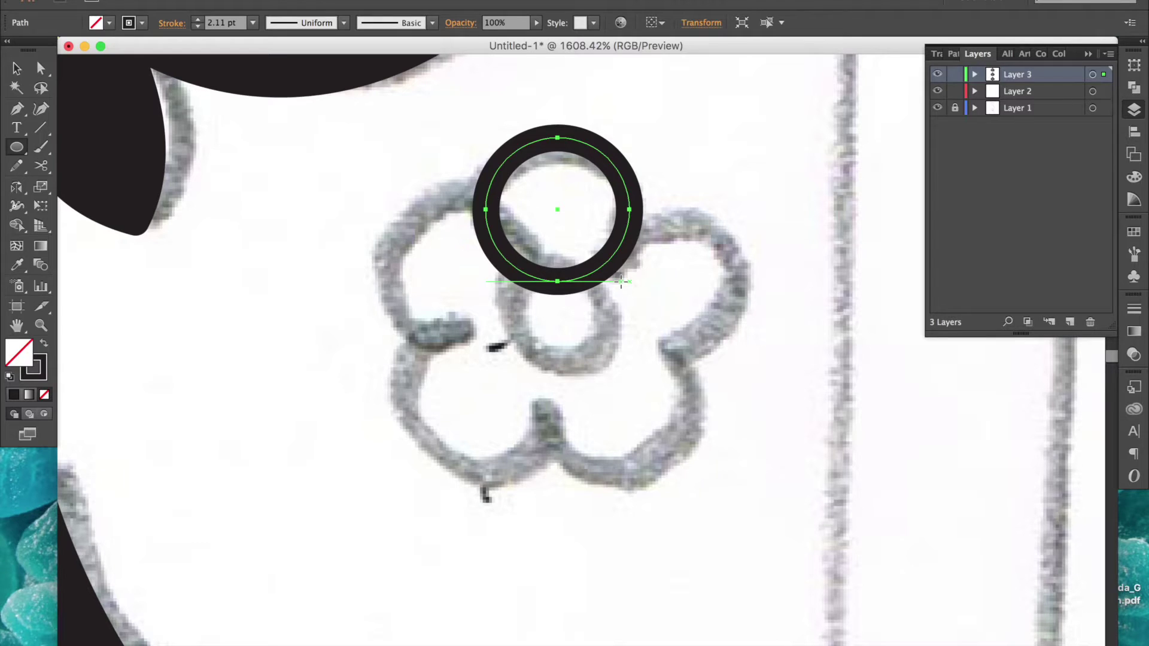
pyautogui.press('v')
# Paste four copies of the ring and arrange them as petals around the flower
pyautogui.press('super+c')
pyautogui.press('super+v')
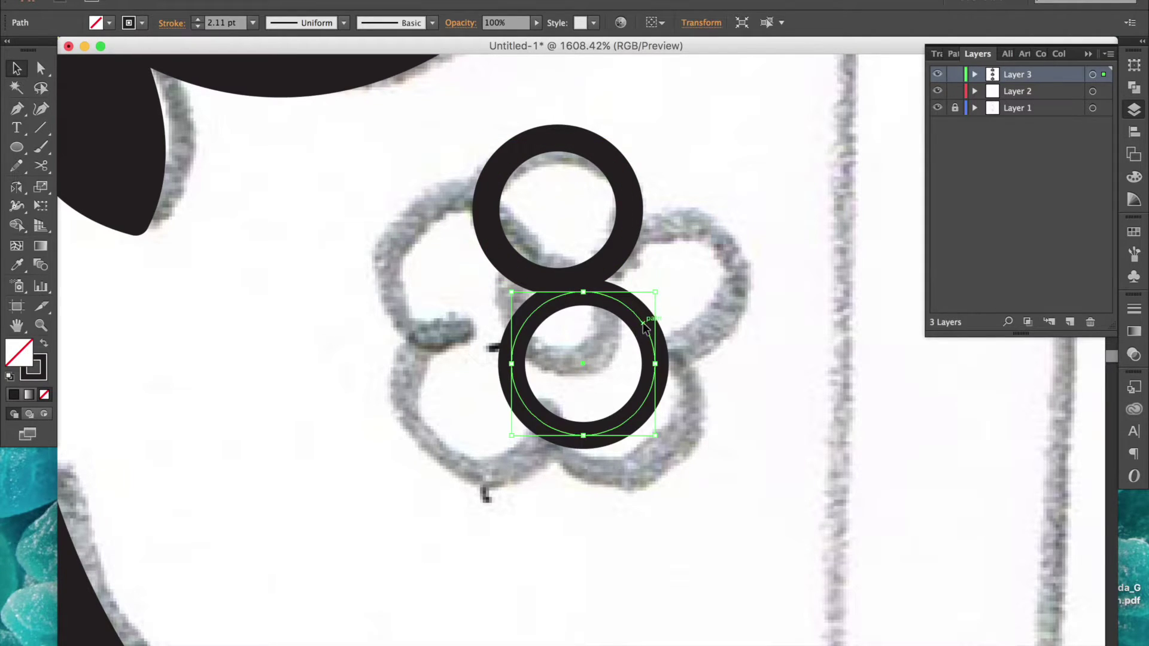
pyautogui.moveTo(643, 326); pyautogui.dragTo(730, 249)
pyautogui.press('super+v')
pyautogui.moveTo(639, 321); pyautogui.dragTo(533, 348)
pyautogui.press('super+v')
pyautogui.press('super+v')
pyautogui.moveTo(620, 309); pyautogui.dragTo(496, 222)
pyautogui.press('super+v')
pyautogui.moveTo(659, 288); pyautogui.dragTo(586, 292)
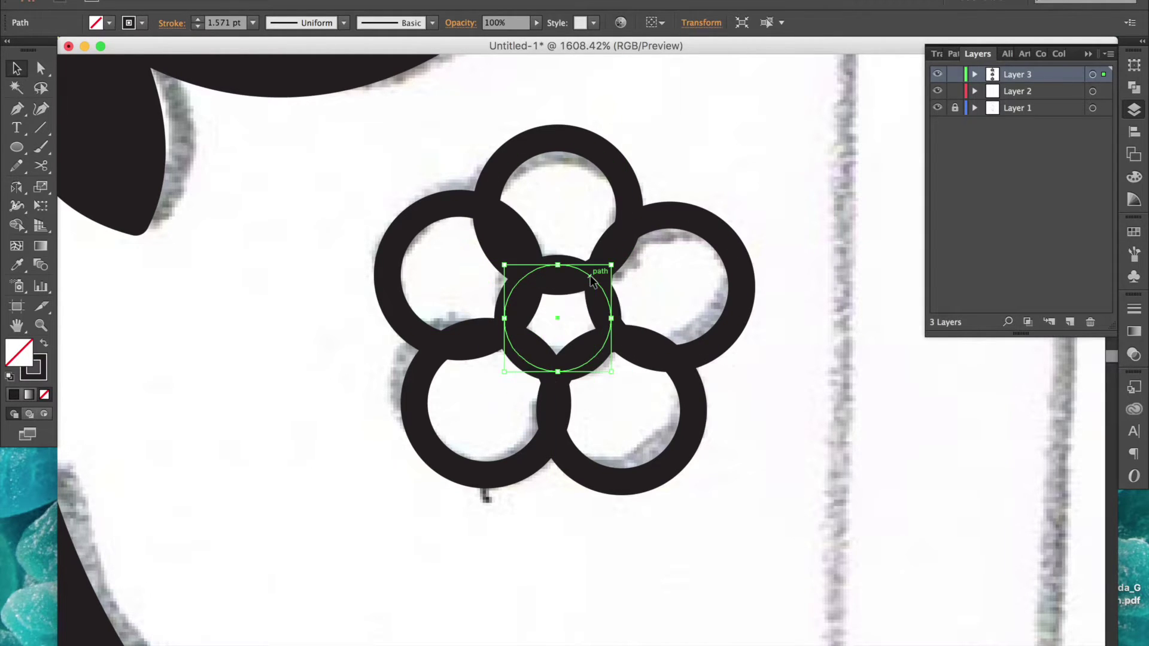
# Hide the centre circle in Layer 3 and select all five petal rings
pyautogui.click(974, 75)
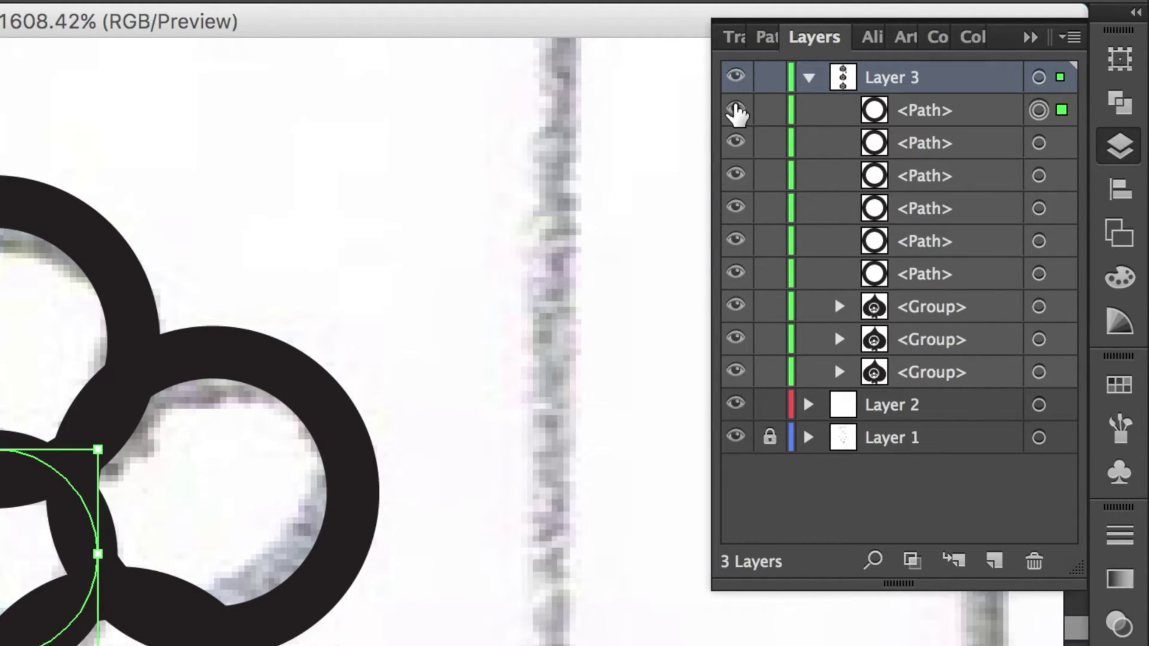
pyautogui.click(736, 111)
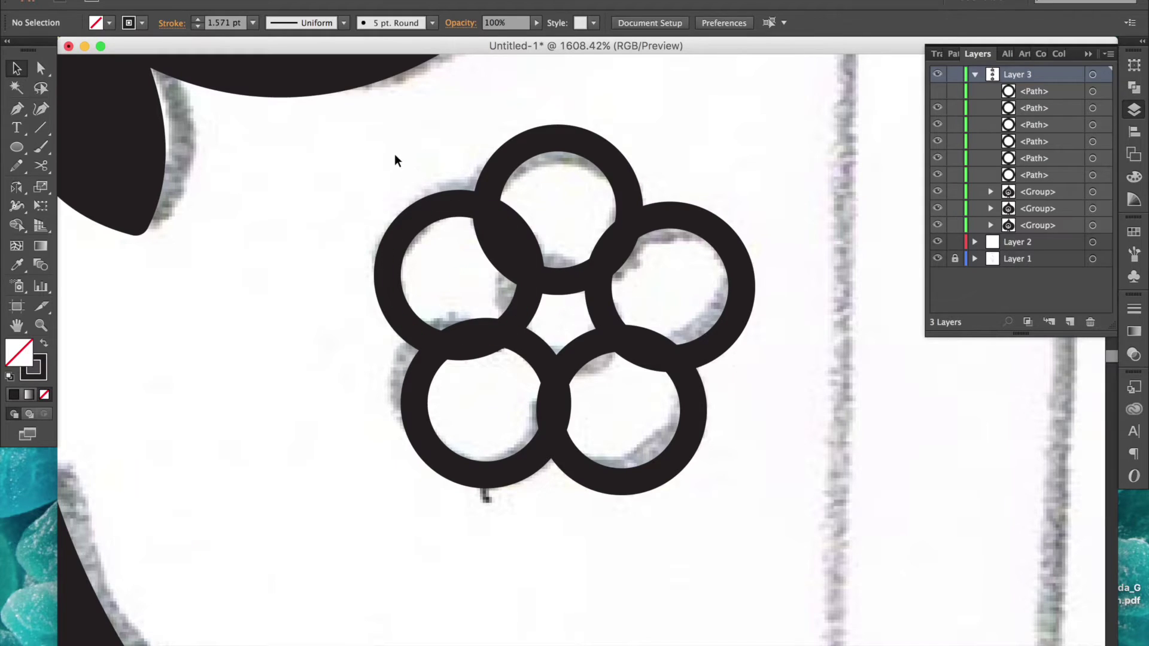
pyautogui.moveTo(395, 155); pyautogui.dragTo(721, 427)
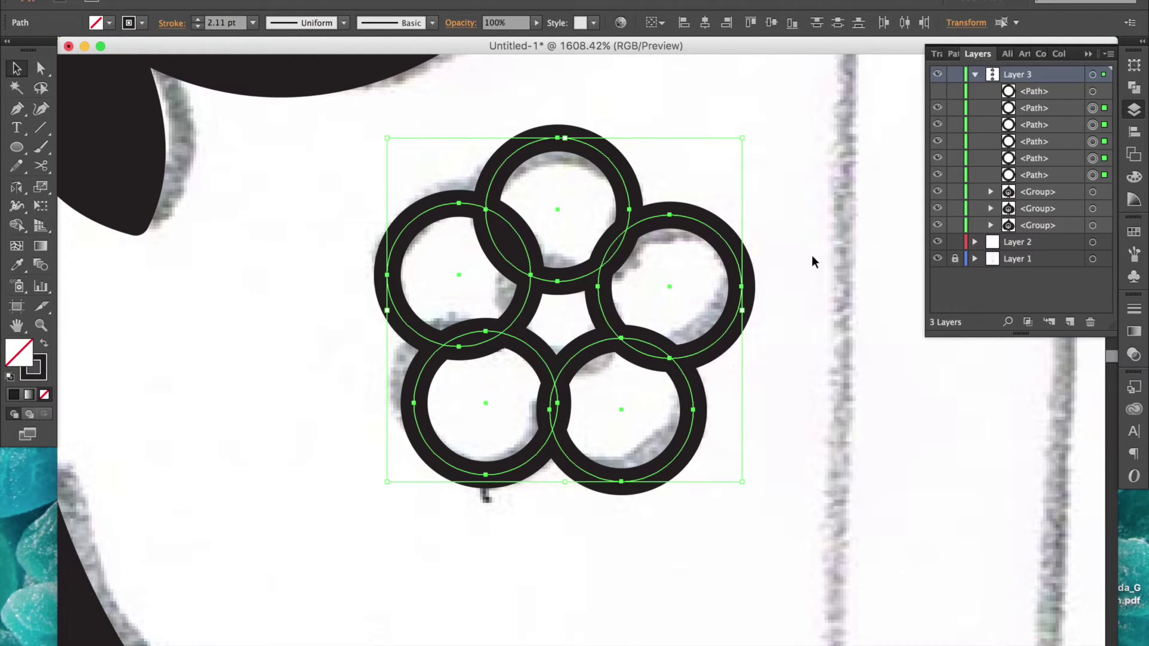
# Unite the five rings with Pathfinder, release the compound path, and delete the inner star
pyautogui.click(1134, 87)
pyautogui.click(941, 91)
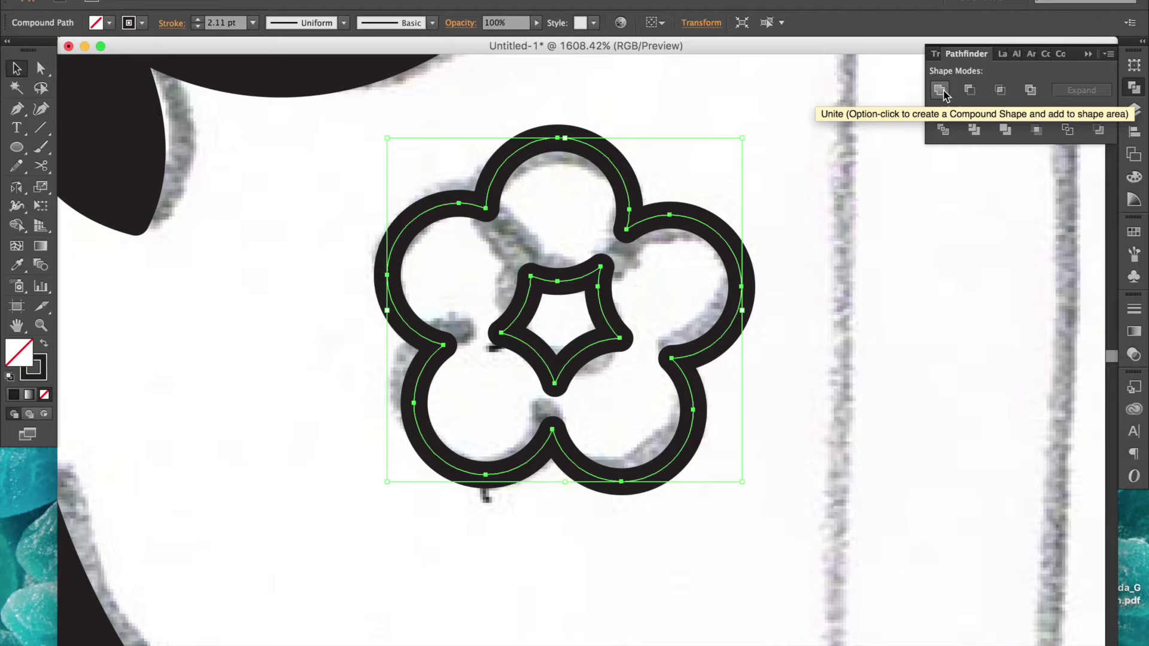
pyautogui.rightClick(581, 354)
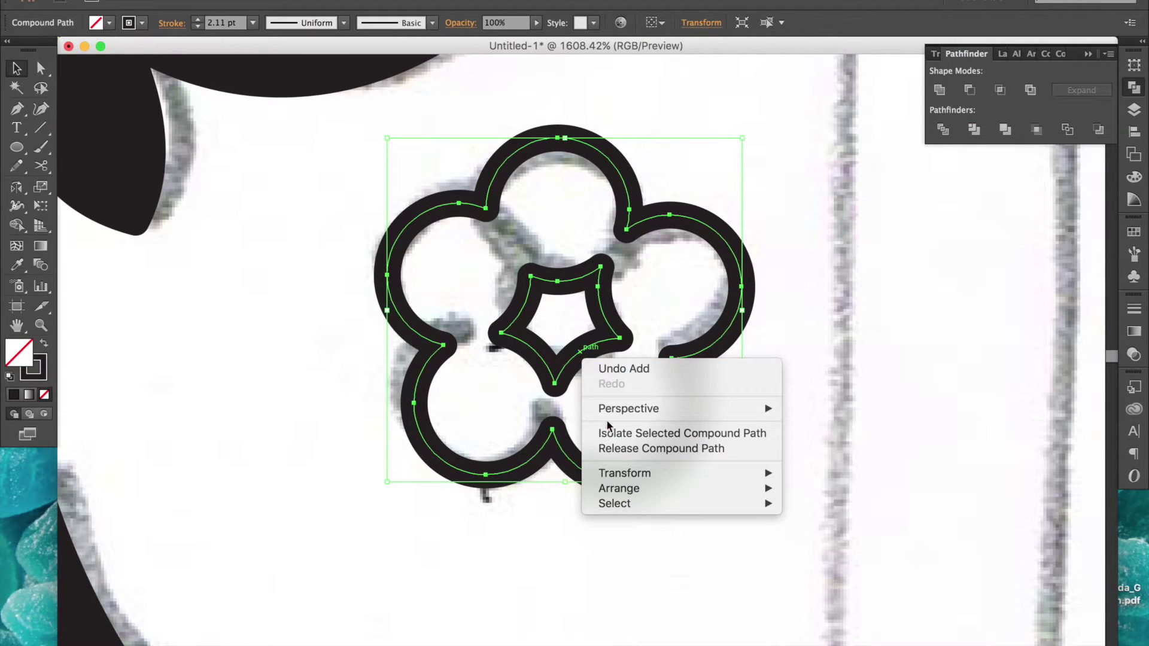
pyautogui.click(615, 448)
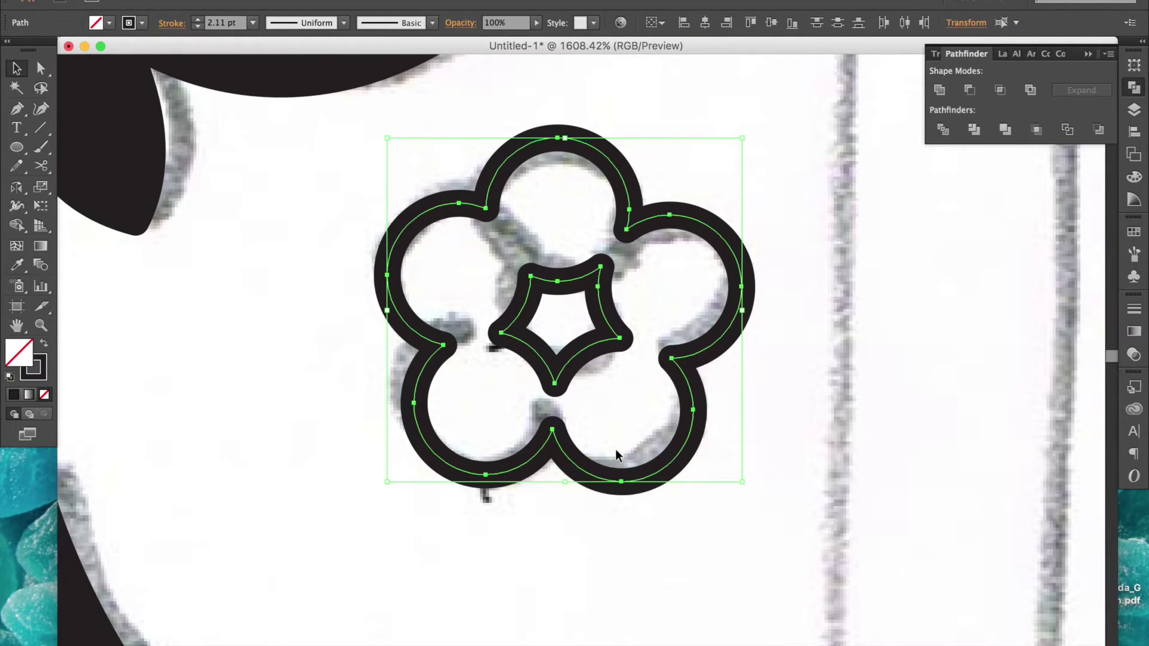
pyautogui.click(615, 449)
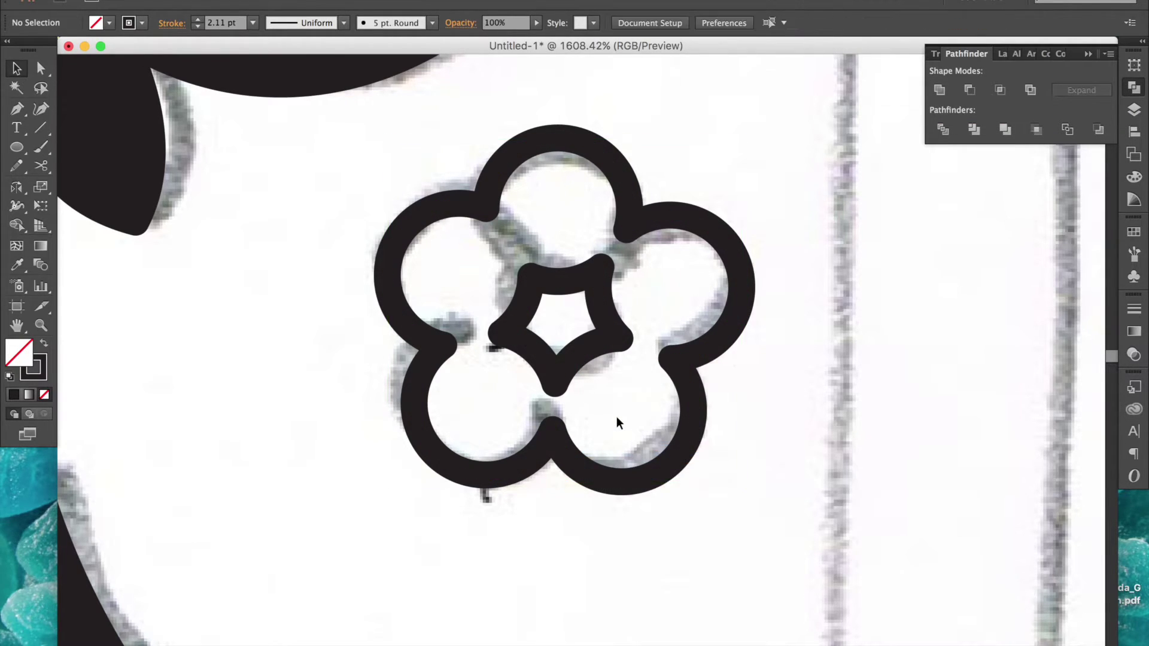
pyautogui.click(595, 345)
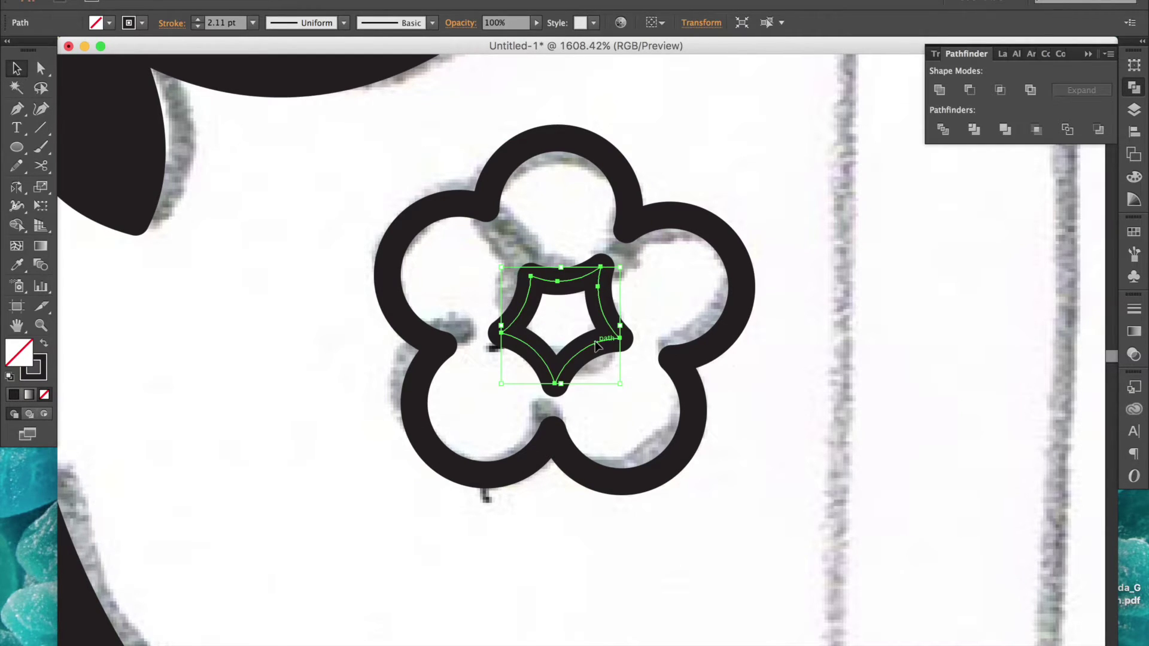
pyautogui.press('Delete')
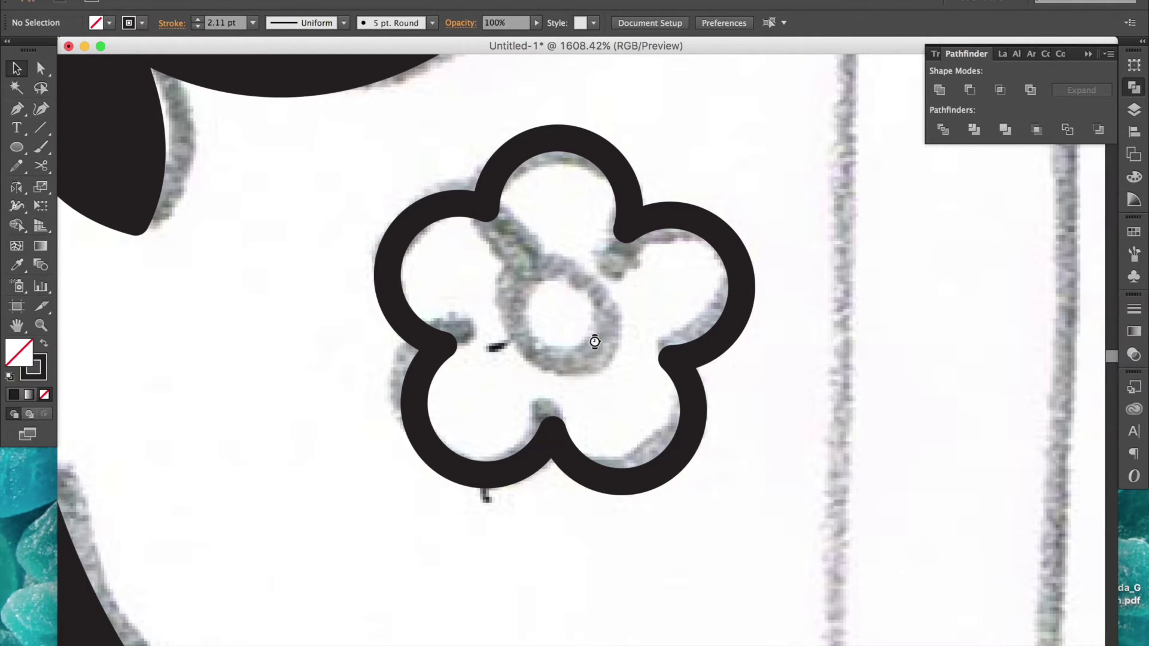
# Fill the flower black and make the centre circle white with no stroke
pyautogui.click(571, 461)
pyautogui.click(109, 23)
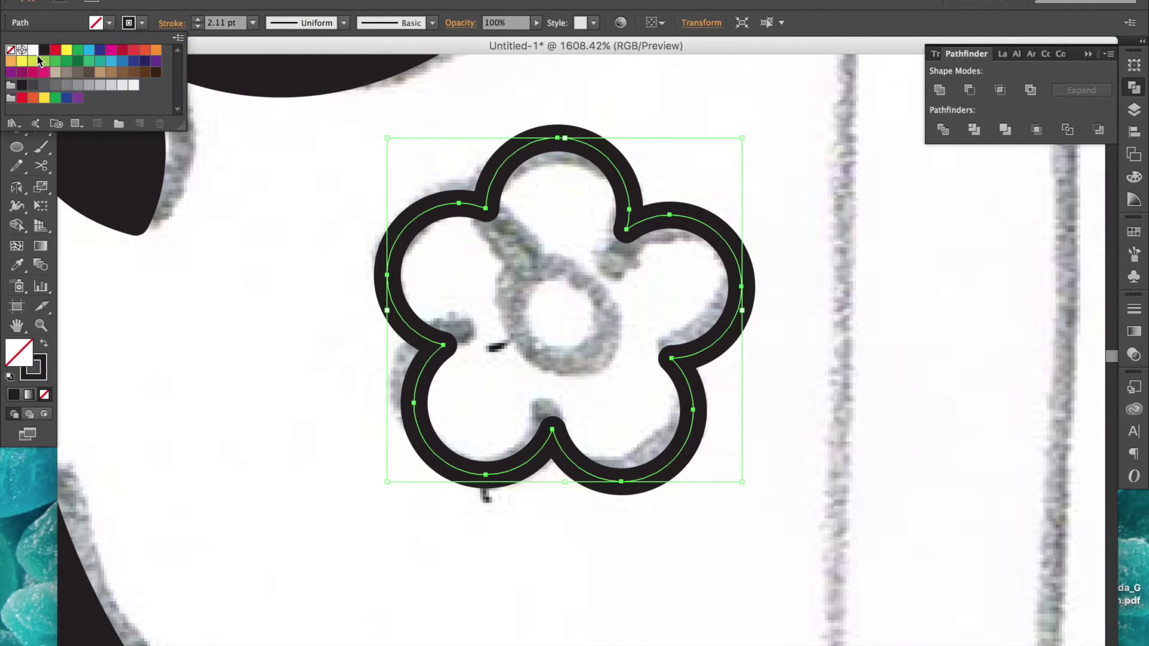
pyautogui.click(44, 50)
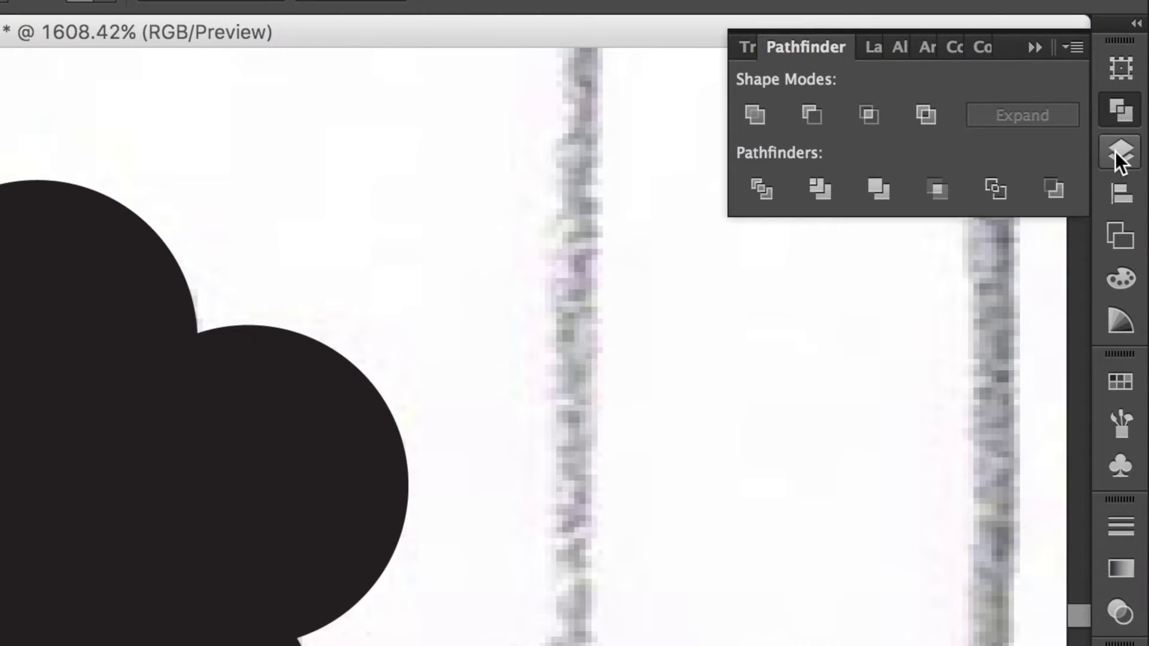
pyautogui.click(1118, 154)
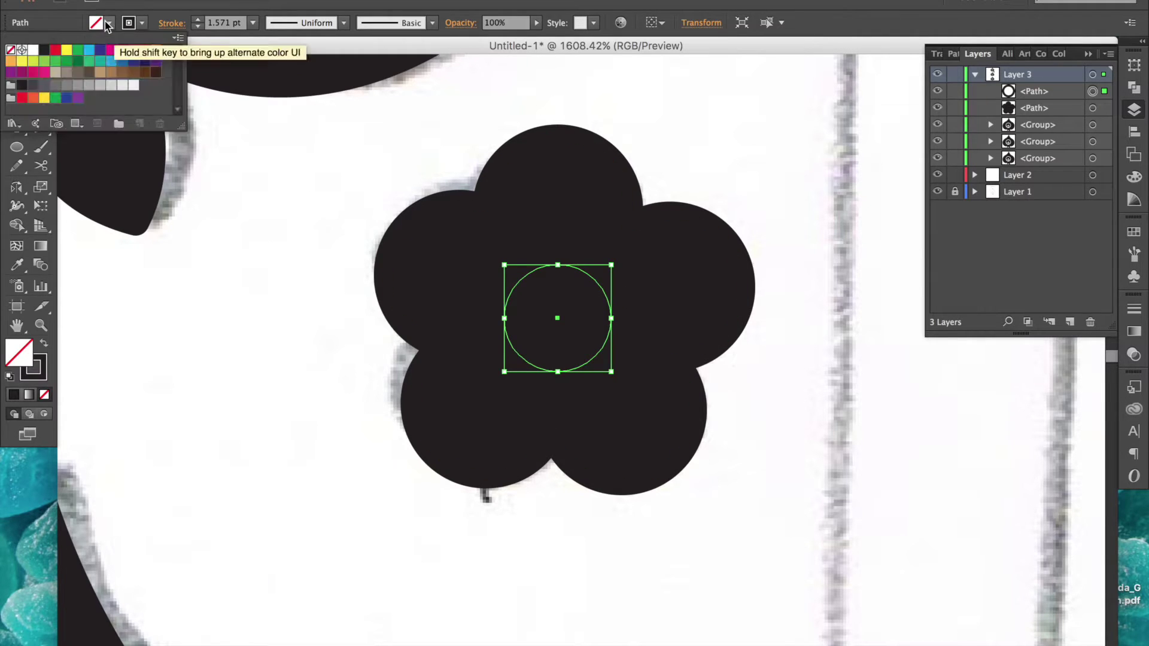
pyautogui.click(33, 50)
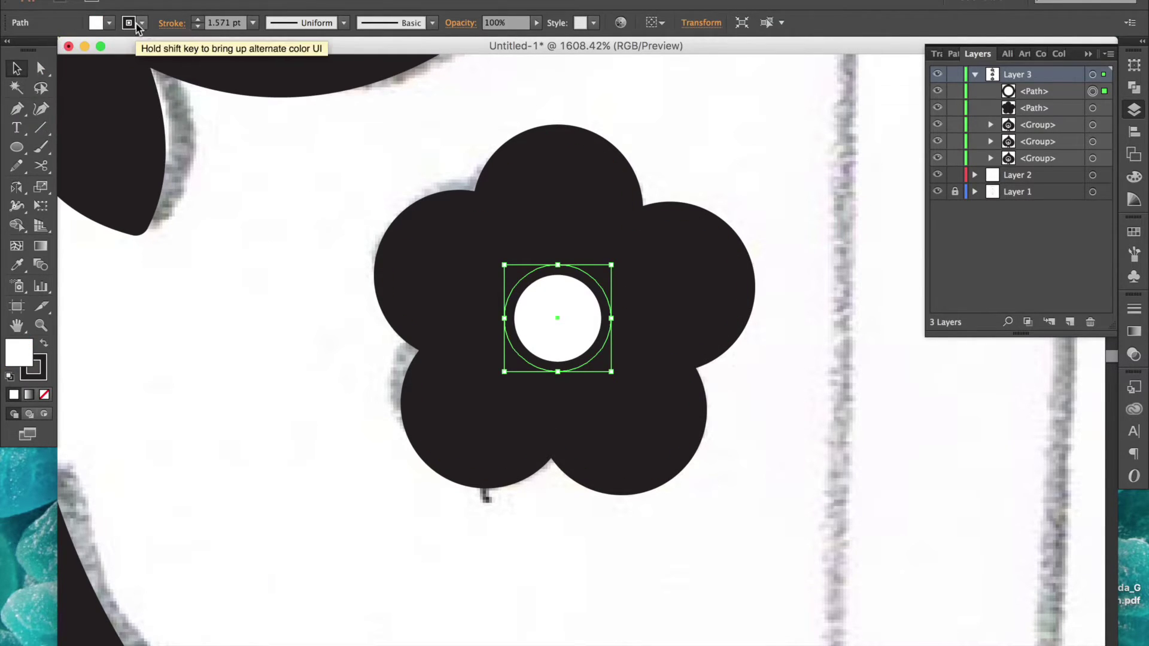
pyautogui.click(142, 22)
pyautogui.click(11, 50)
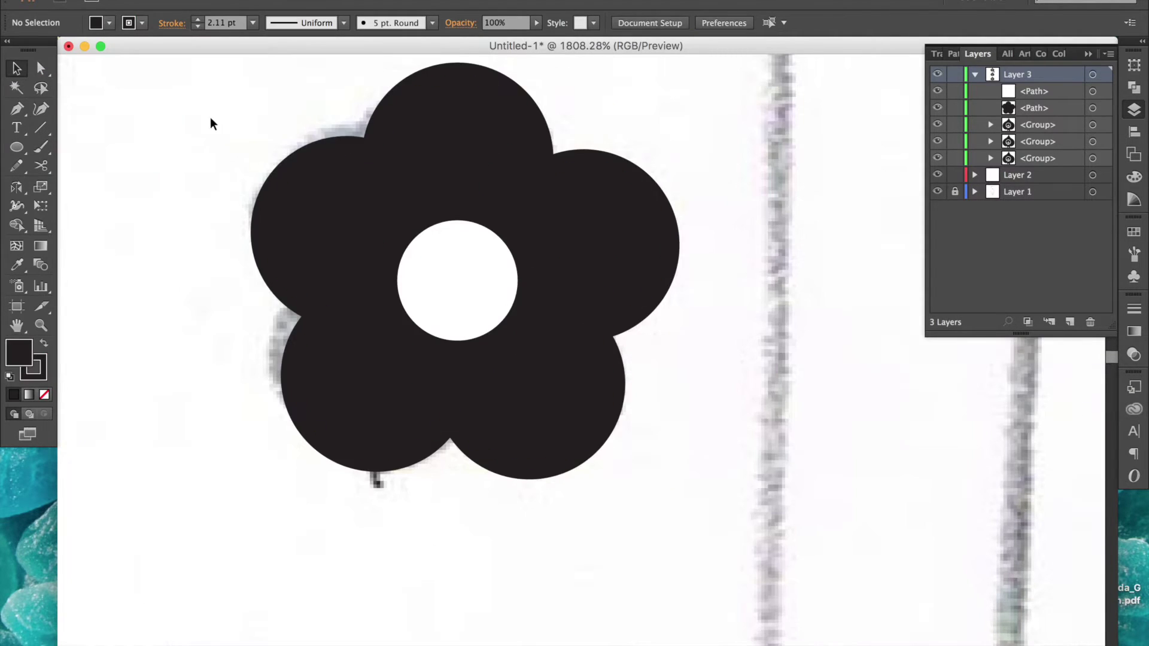
pyautogui.moveTo(211, 119); pyautogui.dragTo(541, 386)
# Group the flower and place copies onto the sketched flowers beside the dolls
pyautogui.press('super+g')
pyautogui.press('super+minus')
pyautogui.press('super+minus')
pyautogui.press('super+minus')
pyautogui.press('super+minus')
pyautogui.press('super+minus')
pyautogui.press('super+minus')
pyautogui.press('super+minus')
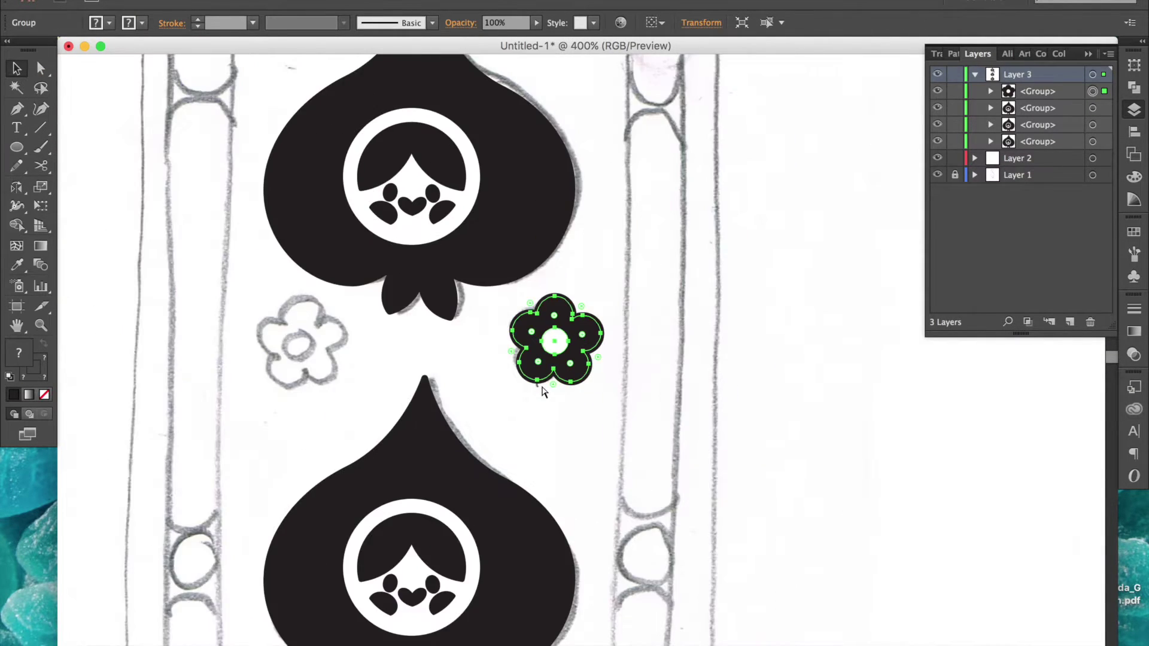
pyautogui.scroll(-5, 544, 393)
pyautogui.moveTo(572, 224); pyautogui.dragTo(444, 222)
pyautogui.press('super+v')
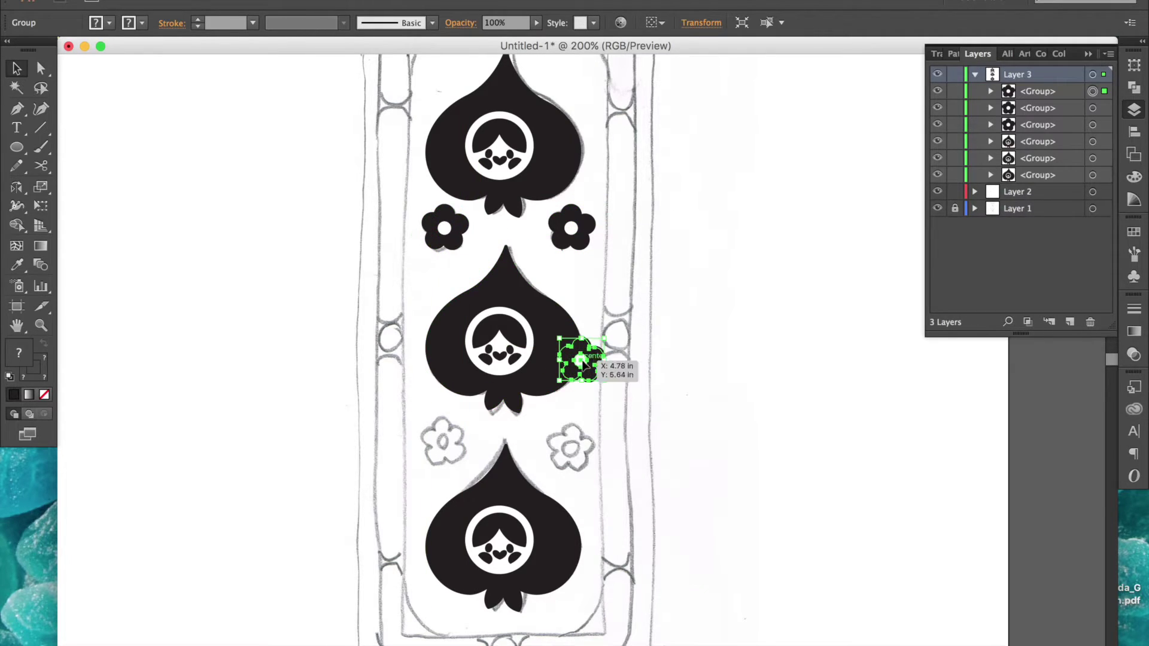
pyautogui.moveTo(583, 360); pyautogui.dragTo(575, 449)
pyautogui.press('super+v')
pyautogui.moveTo(596, 384); pyautogui.dragTo(459, 470)
# Vertically centre-align the lower and upper flower pairs
pyautogui.keyDown('shift'); pyautogui.click(583, 471); pyautogui.keyUp('shift')
pyautogui.click(1133, 138)
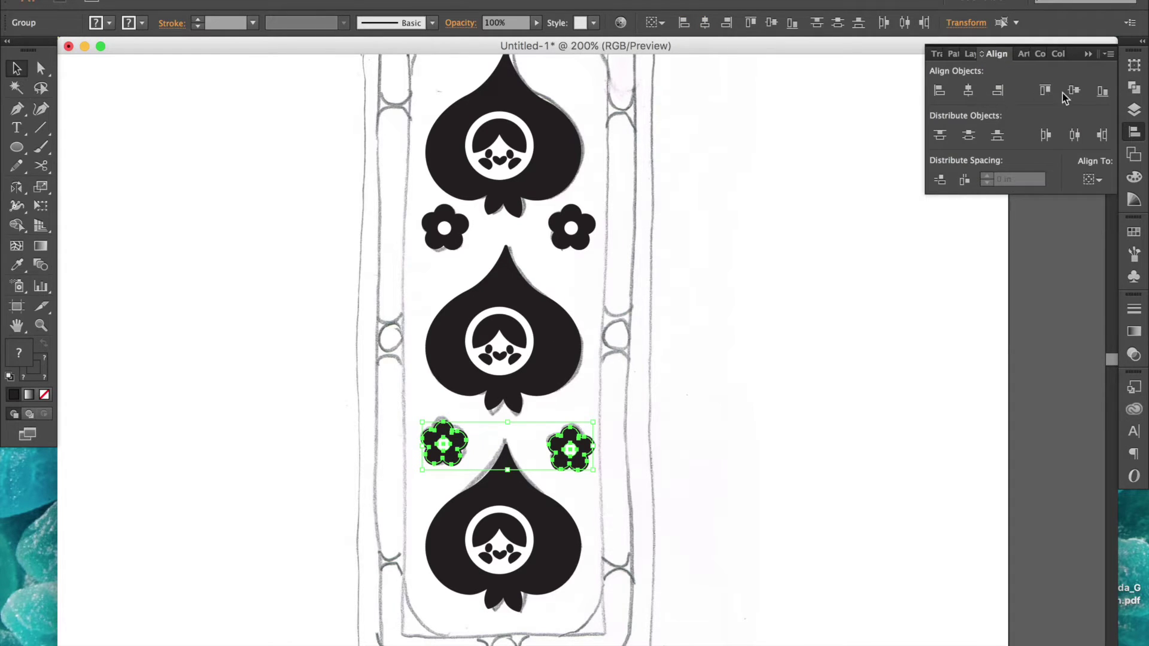
pyautogui.click(1069, 92)
pyautogui.click(590, 225)
pyautogui.keyDown('shift'); pyautogui.click(462, 230); pyautogui.keyUp('shift')
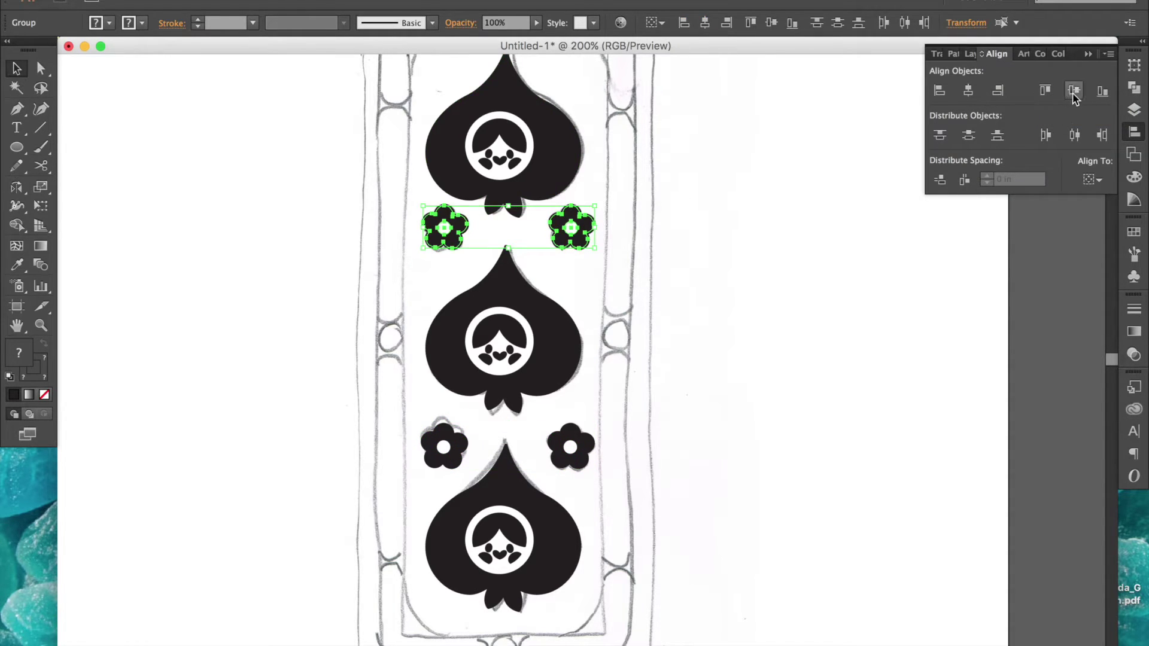
pyautogui.click(795, 321)
pyautogui.press('super+minus')
# Collapse Layer 3 and add a new Layer 4 on top
pyautogui.click(1139, 115)
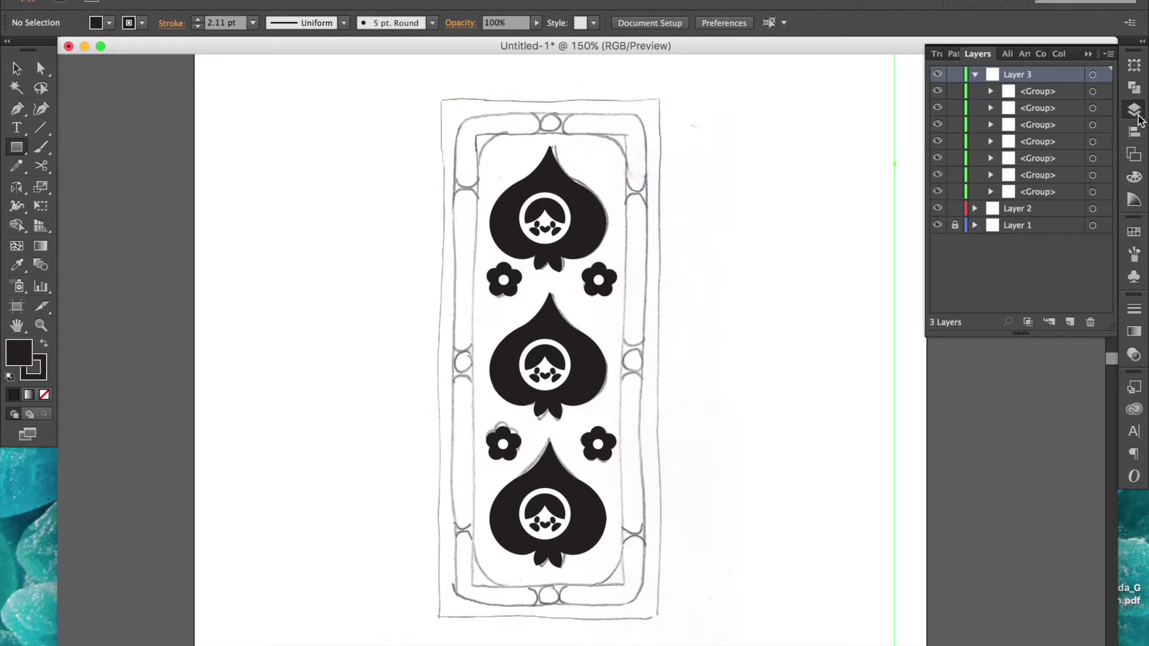
pyautogui.click(974, 74)
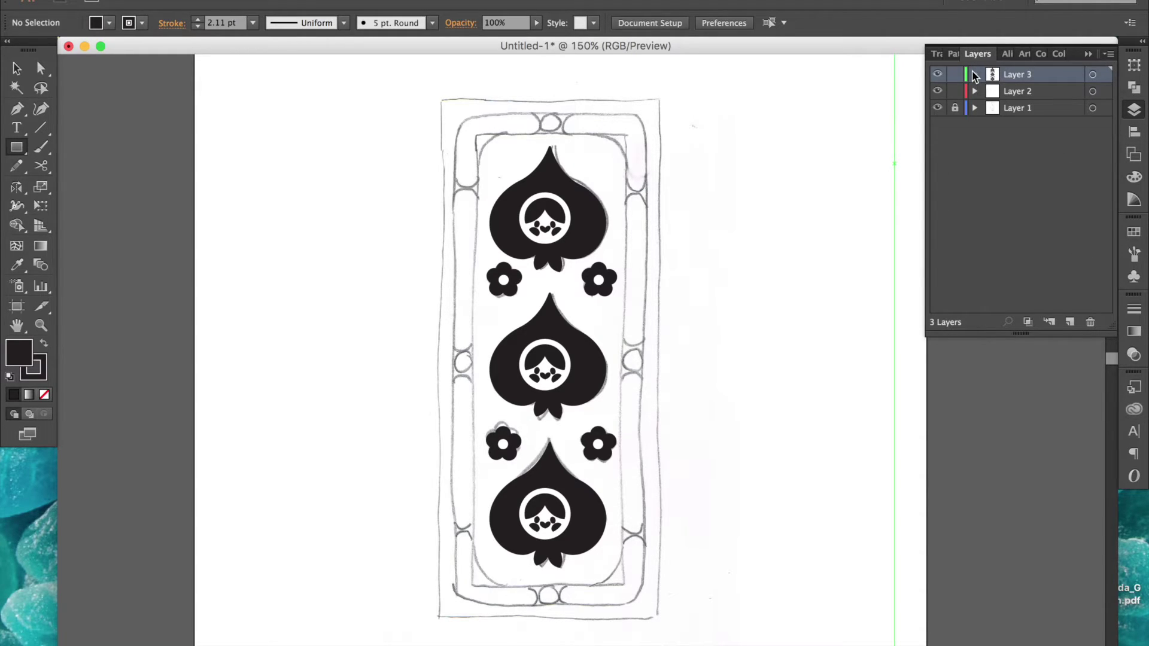
pyautogui.click(1071, 319)
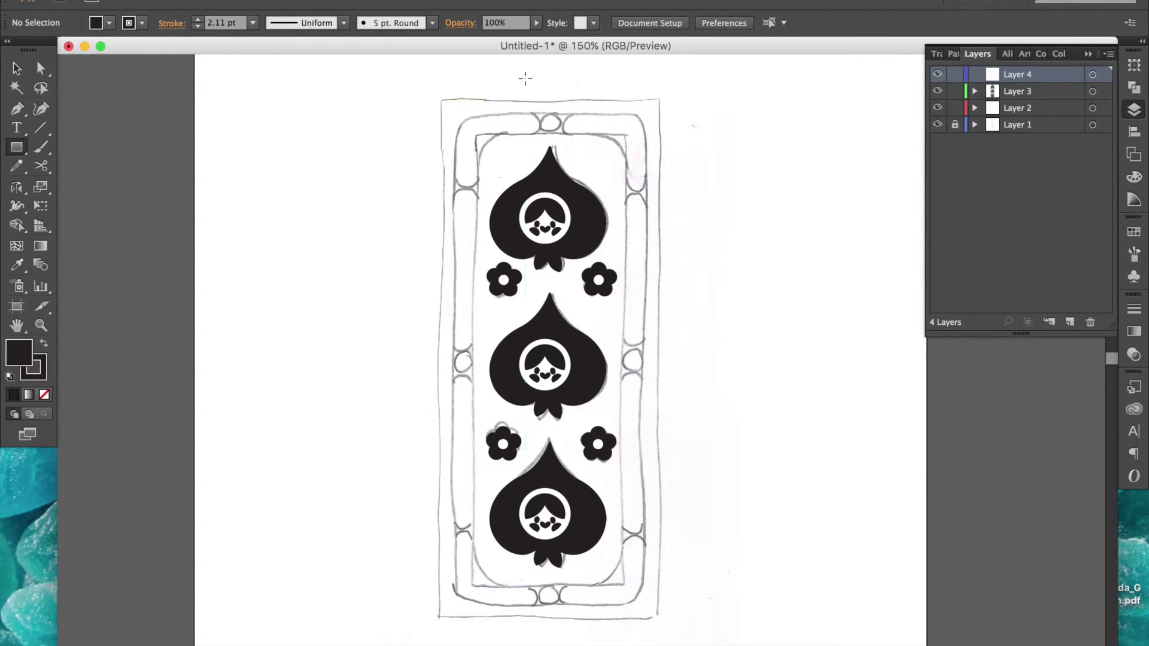
# Create a 2 in by 6 in rectangle with the Rectangle tool
pyautogui.click(438, 102)
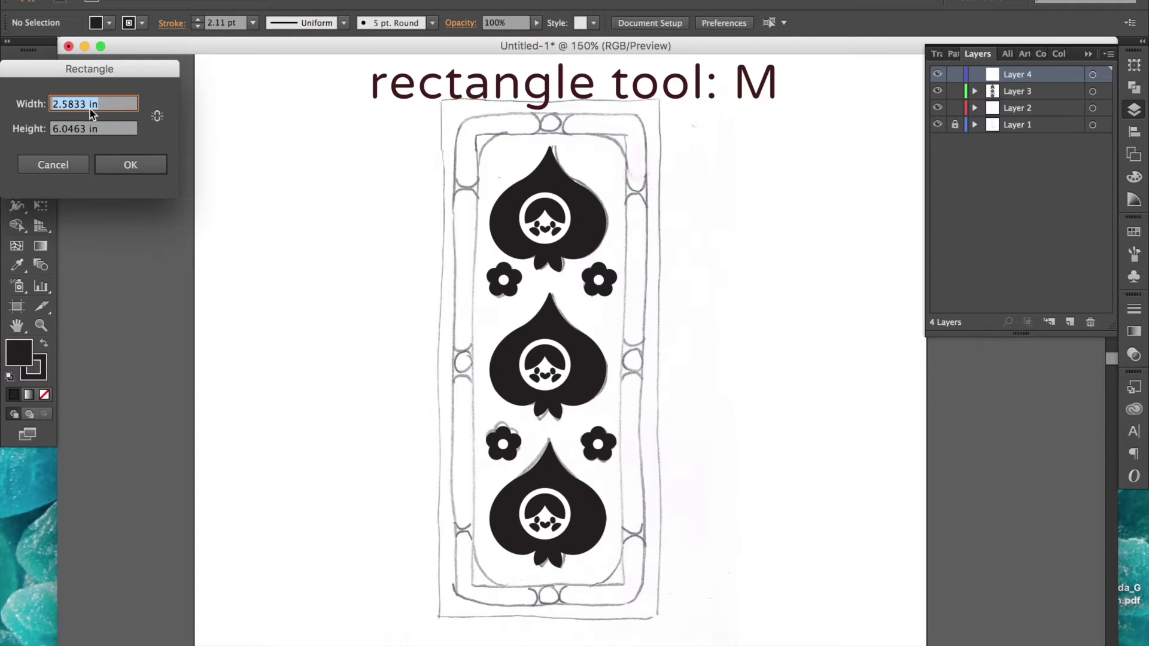
pyautogui.click(77, 130)
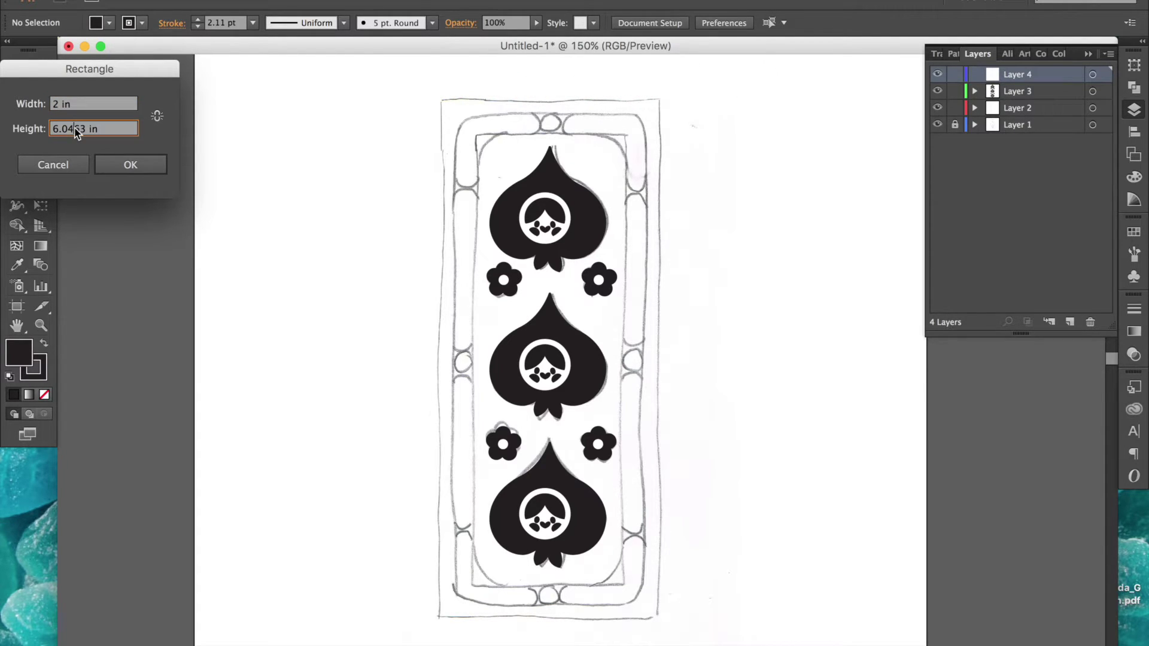
pyautogui.doubleClick(77, 131)
pyautogui.write('6')
pyautogui.click(129, 165)
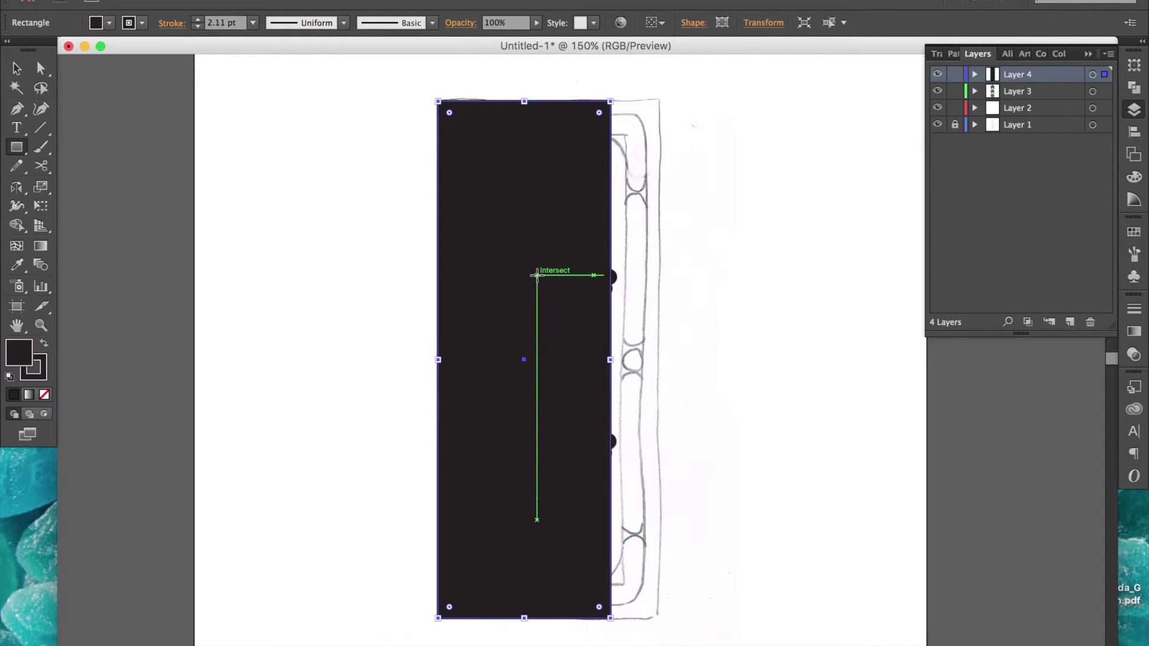
# Move and widen the black rectangle so it covers the whole card
pyautogui.press('v')
pyautogui.moveTo(520, 249); pyautogui.dragTo(564, 246)
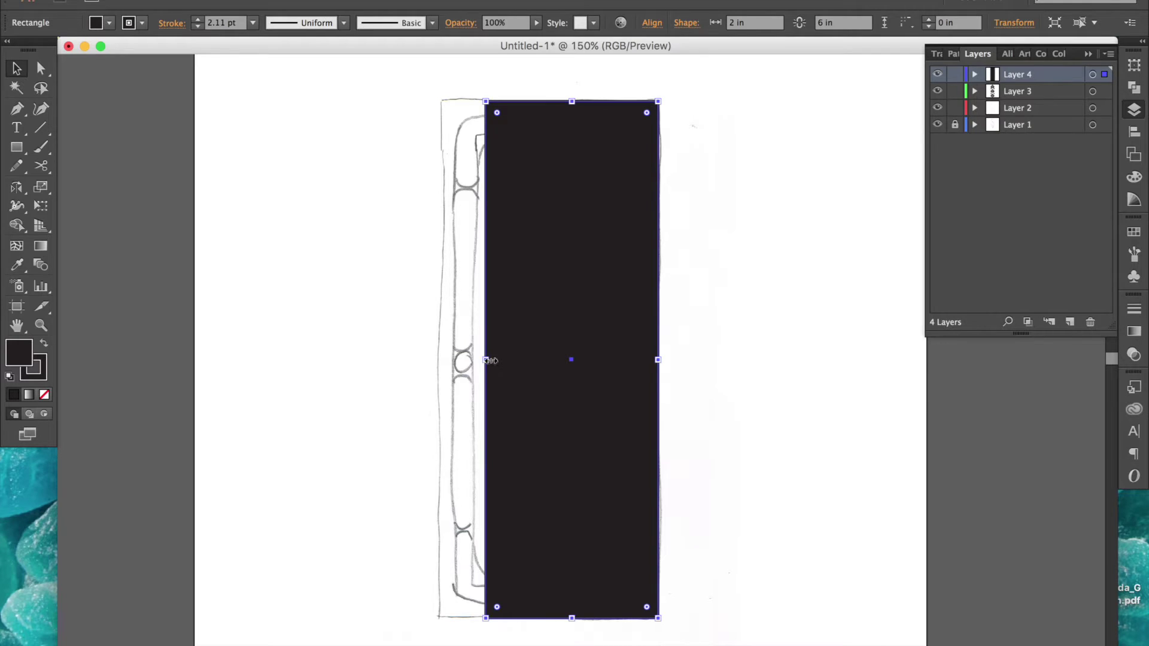
pyautogui.moveTo(487, 360); pyautogui.dragTo(440, 359)
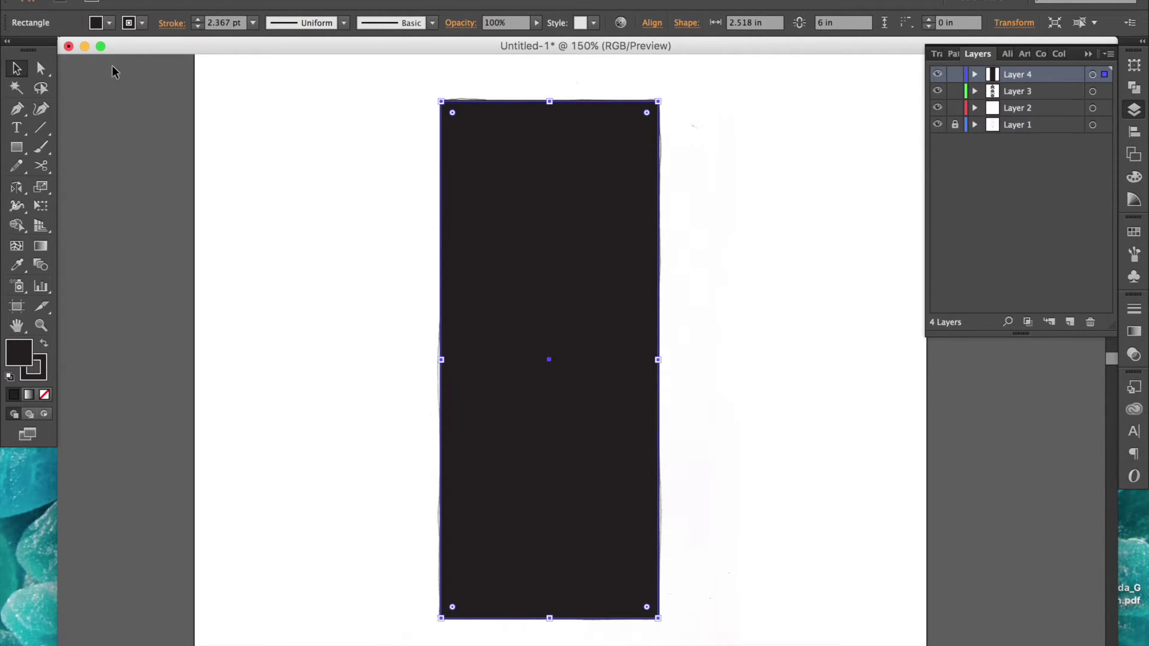
# Set the rectangle's fill to None, leaving just its outline
pyautogui.click(107, 24)
pyautogui.click(10, 50)
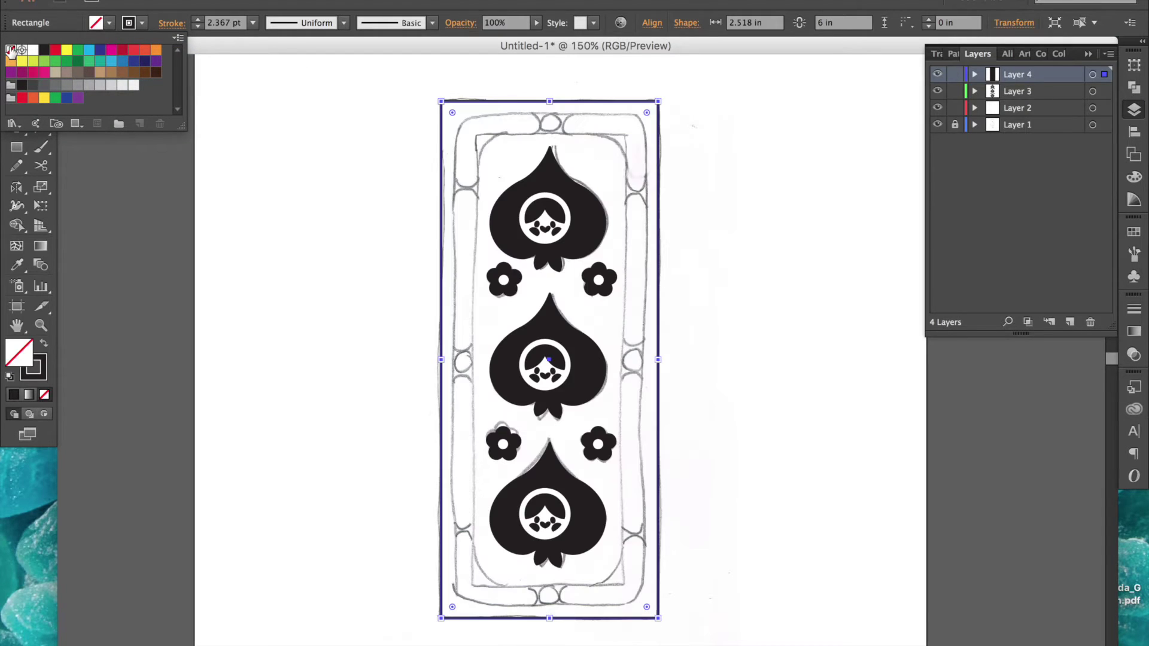
pyautogui.click(679, 422)
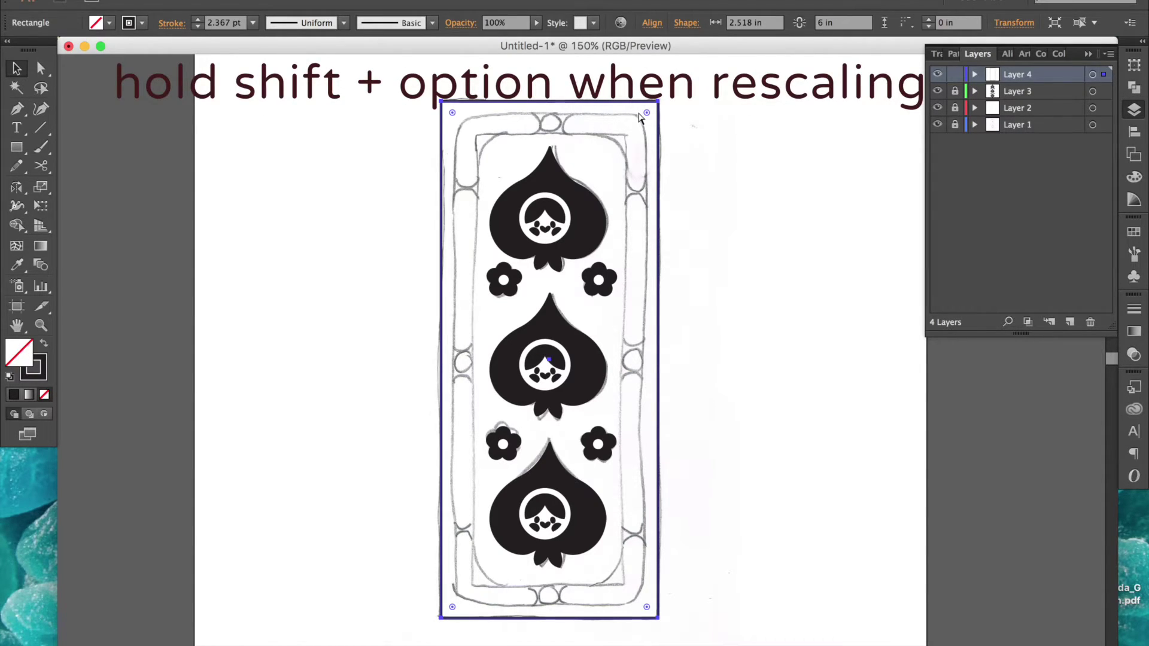
# Paste a copy of the rectangle in front and scale it inward from its centre as an inset frame
pyautogui.press('super+f')
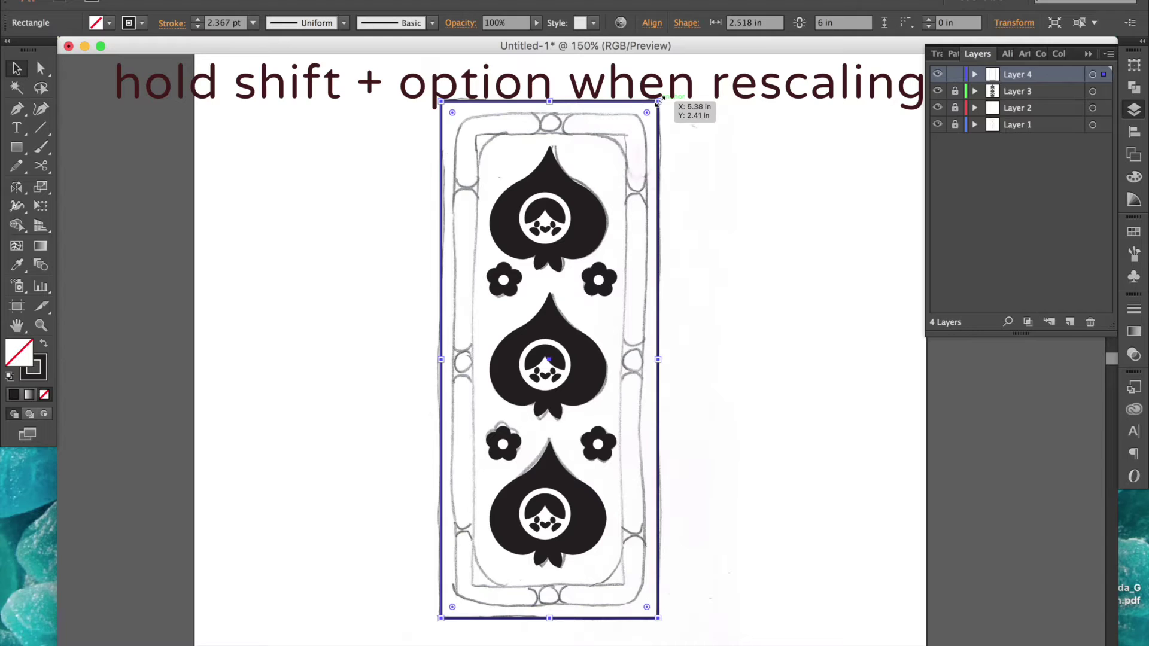
pyautogui.moveTo(658, 101); pyautogui.dragTo(626, 135)
pyautogui.moveTo(551, 180); pyautogui.dragTo(551, 137)
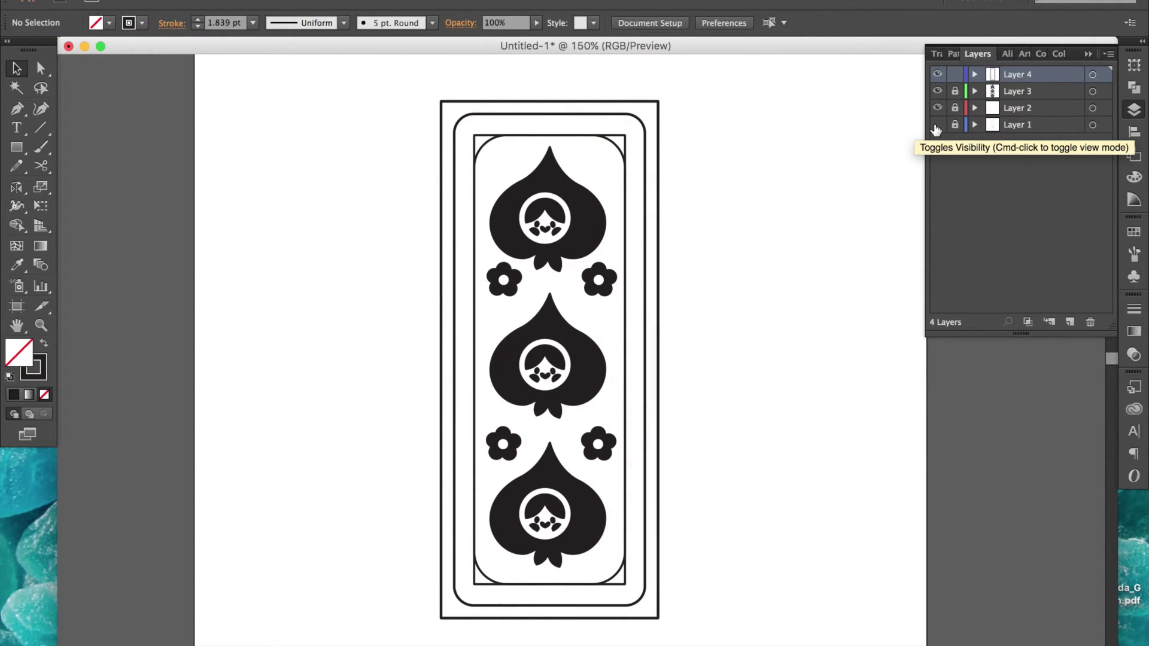
# Show the sketch layer, zoom in on the top border, and draw a small circle there
pyautogui.click(936, 126)
pyautogui.press('z')
pyautogui.click(566, 151)
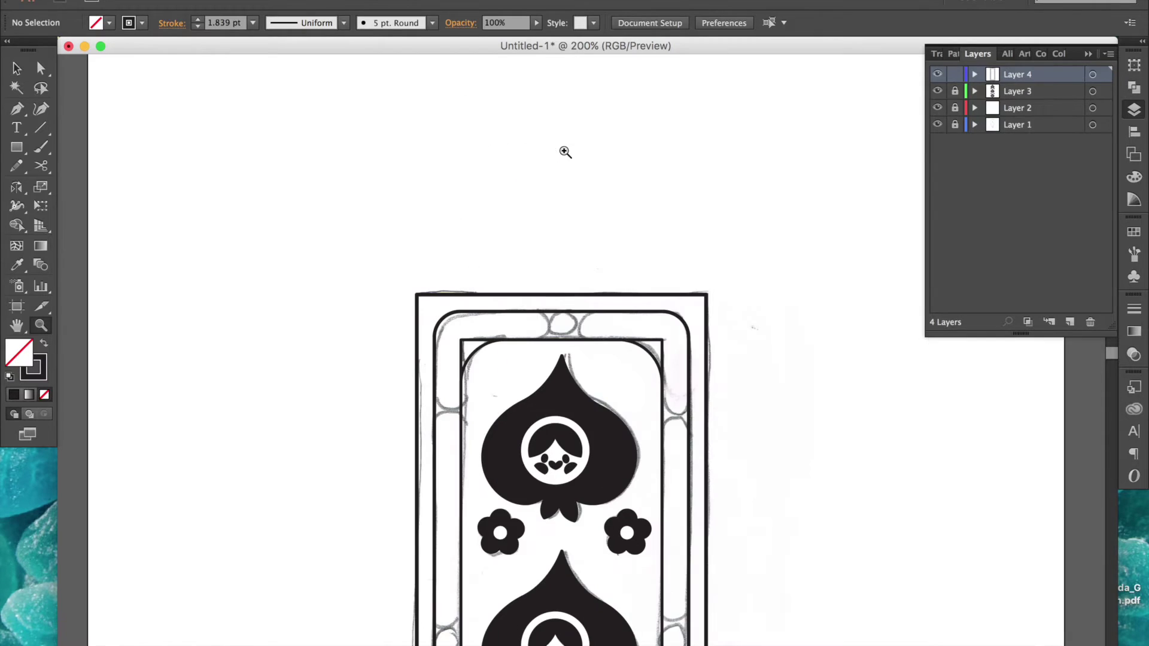
pyautogui.click(570, 319)
pyautogui.click(578, 355)
pyautogui.click(574, 367)
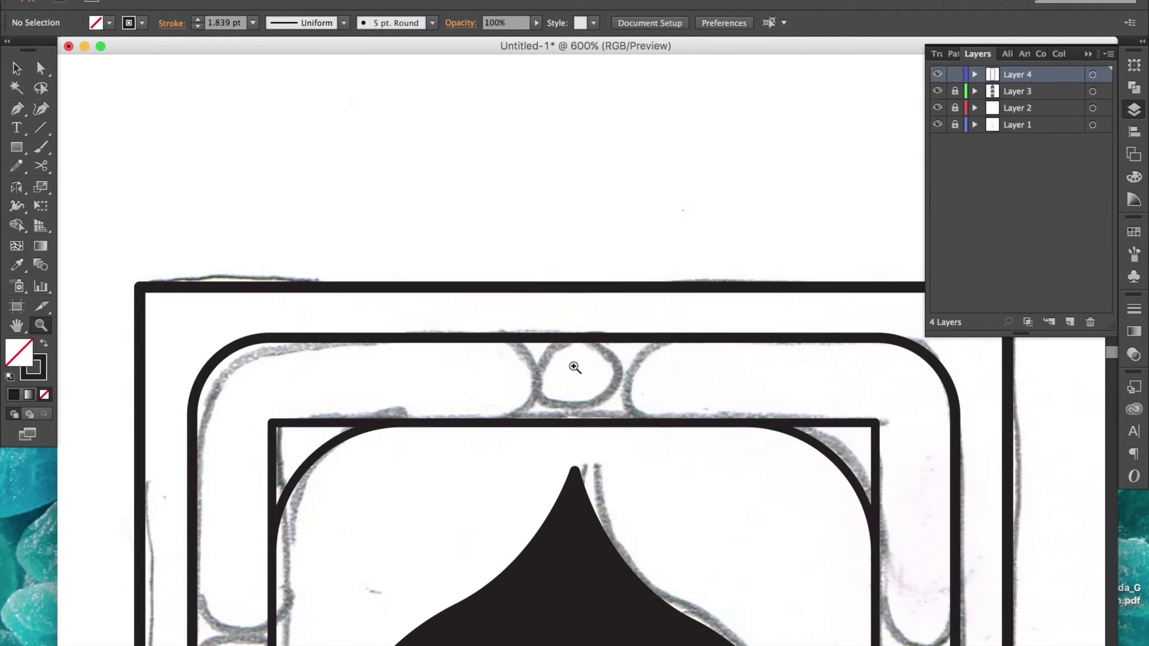
pyautogui.press('l')
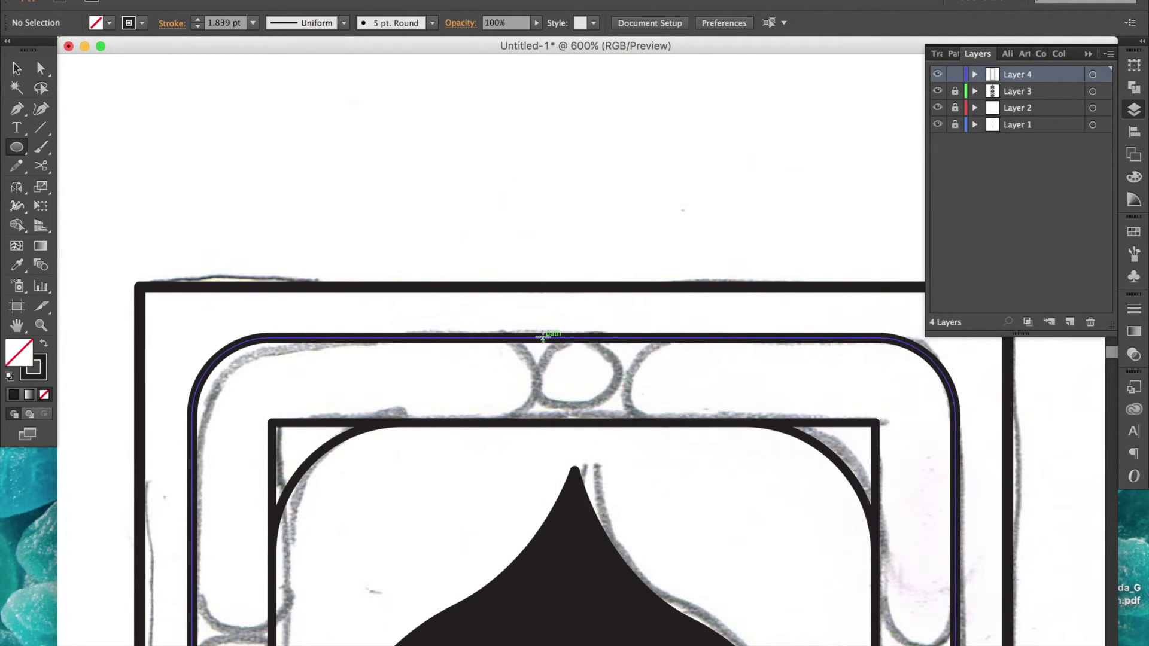
pyautogui.moveTo(543, 337)
pyautogui.mouseDown()
pyautogui.moveTo(610, 393)
pyautogui.moveTo(624, 425)
pyautogui.moveTo(540, 353)
pyautogui.moveTo(637, 347)
pyautogui.mouseUp()
# Shift the circle left and delete its right anchor to leave an arc
pyautogui.press('v')
pyautogui.click(714, 381)
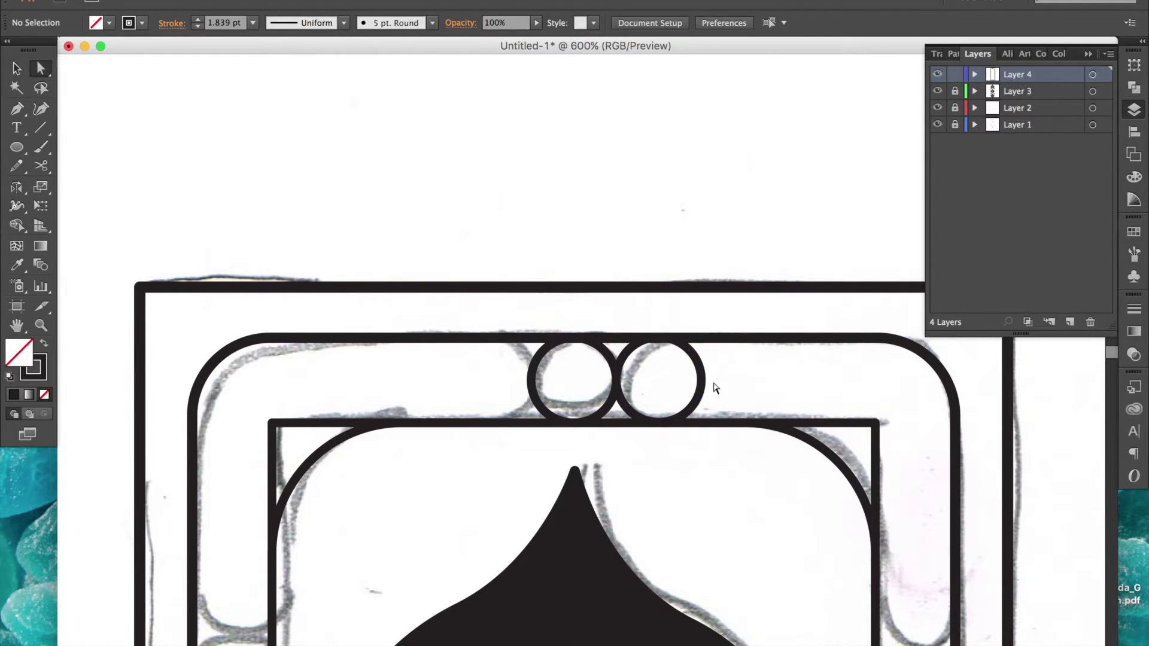
pyautogui.press('a')
pyautogui.click(702, 380)
pyautogui.press('Delete')
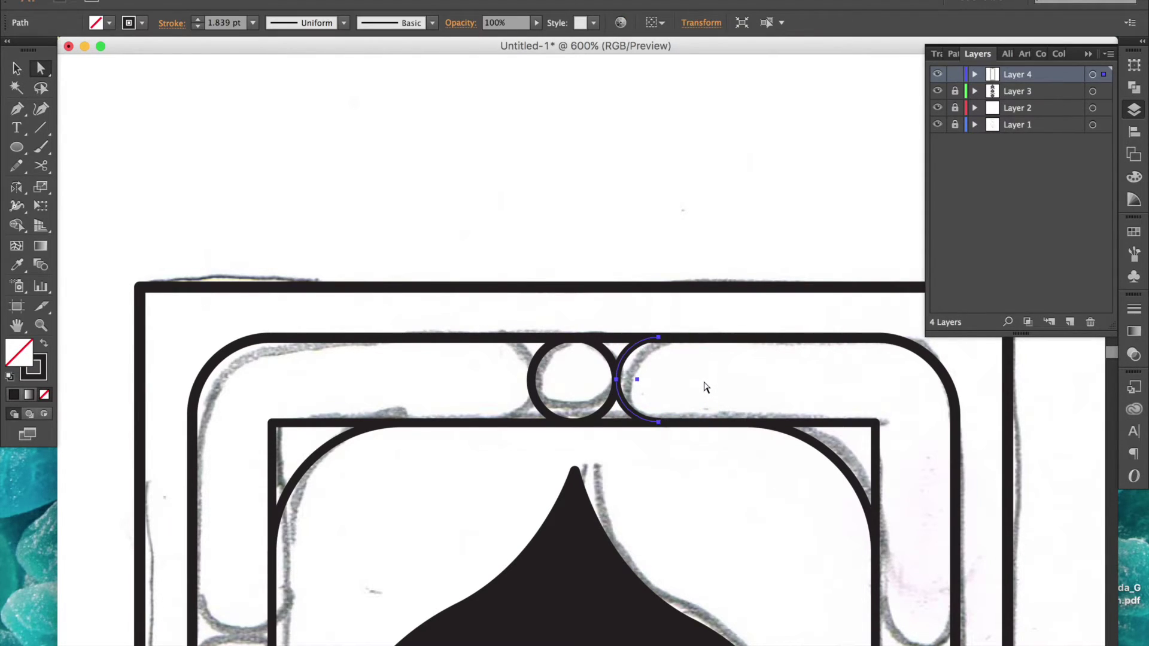
# Copy the arc, mirror it horizontally, and place it against the circle on the opposite side
pyautogui.press('super+c')
pyautogui.press('super+v')
pyautogui.press('o')
pyautogui.moveTo(704, 382); pyautogui.dragTo(521, 412)
pyautogui.press('v')
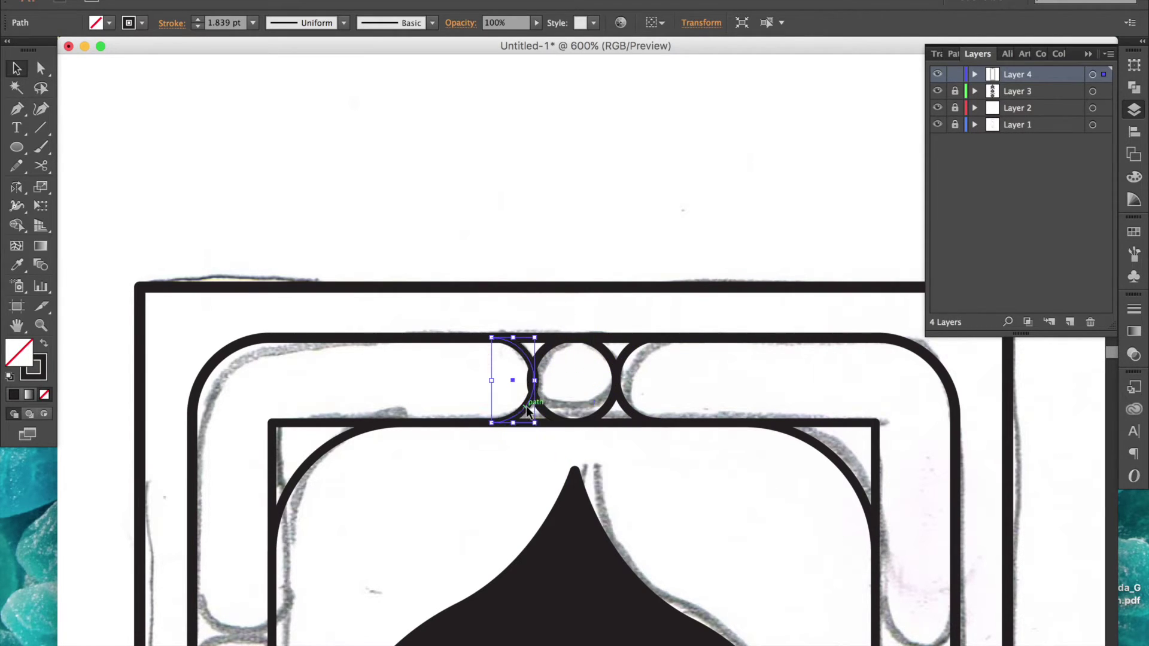
pyautogui.click(428, 368)
pyautogui.click(521, 412)
pyautogui.hotkey('shift', 'F7')
# Group the circle and both arcs into one ornament
pyautogui.click(436, 393)
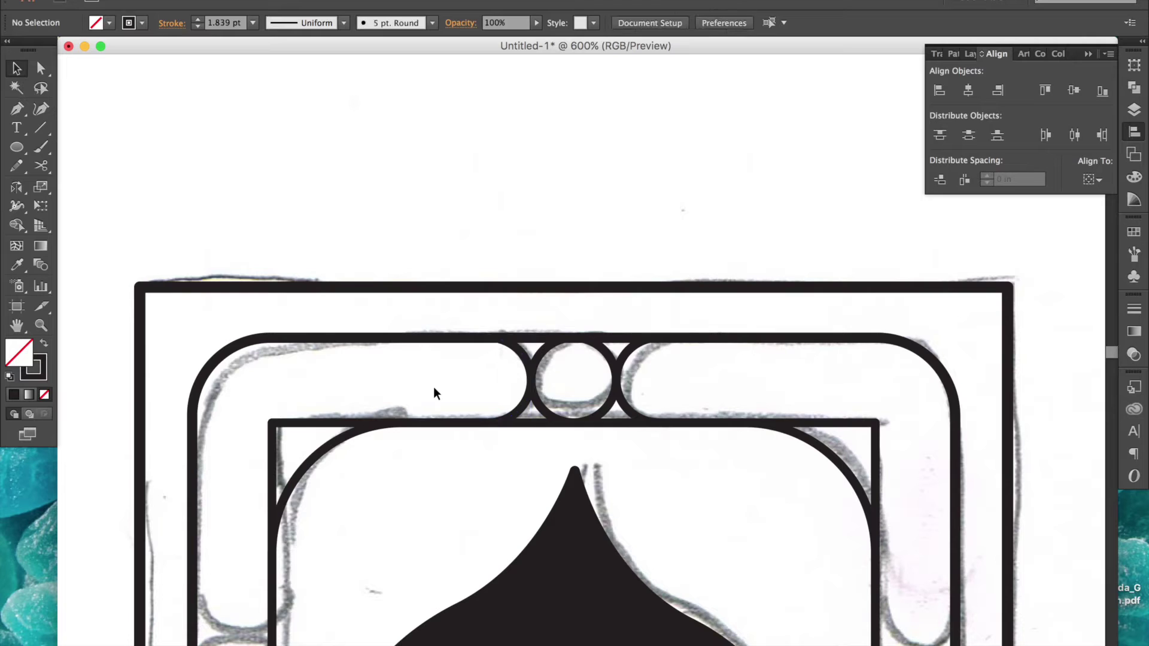
pyautogui.moveTo(519, 375); pyautogui.dragTo(668, 383)
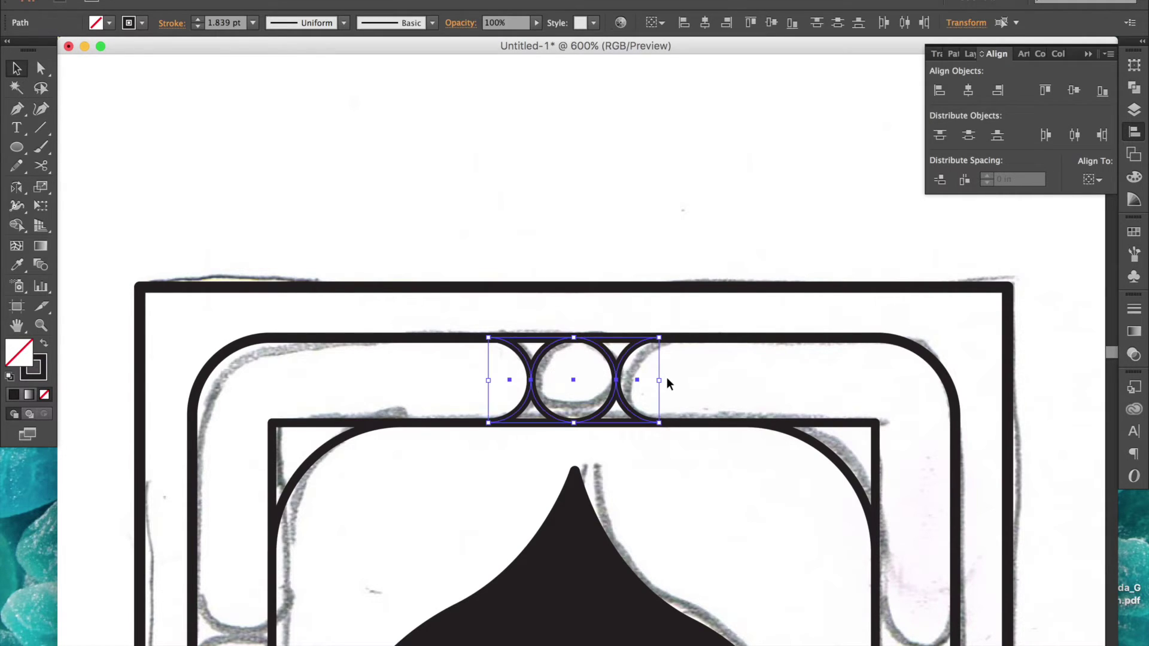
pyautogui.press('super+g')
# Place ornament copies on both side border columns and align their vertical centres
pyautogui.press('super+minus')
pyautogui.press('super+minus')
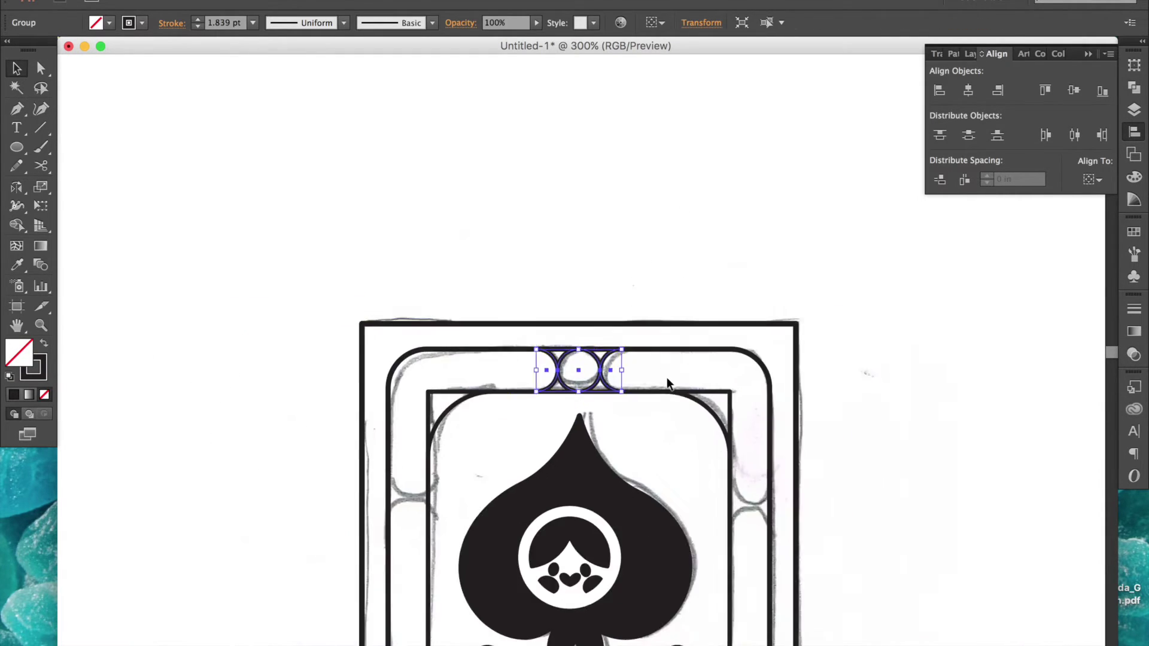
pyautogui.scroll(-8, 669, 383)
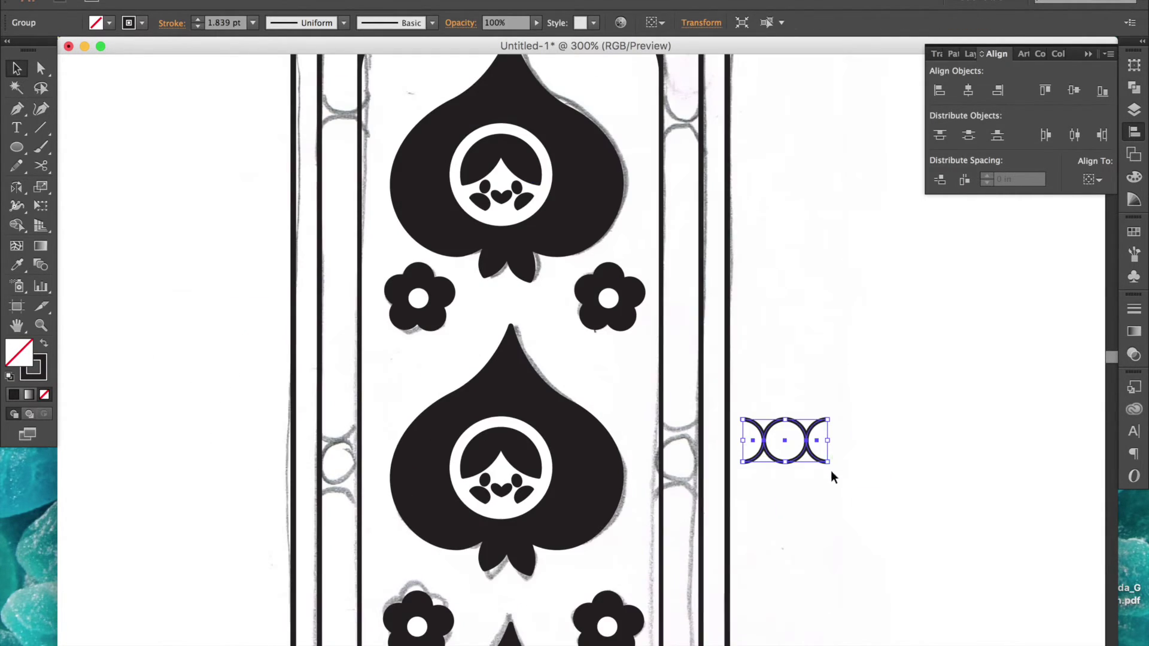
pyautogui.moveTo(831, 470); pyautogui.dragTo(700, 482)
pyautogui.press('super+c')
pyautogui.press('super+v')
pyautogui.moveTo(603, 366); pyautogui.dragTo(360, 469)
pyautogui.keyDown('shift'); pyautogui.click(682, 474); pyautogui.keyUp('shift')
pyautogui.click(1074, 90)
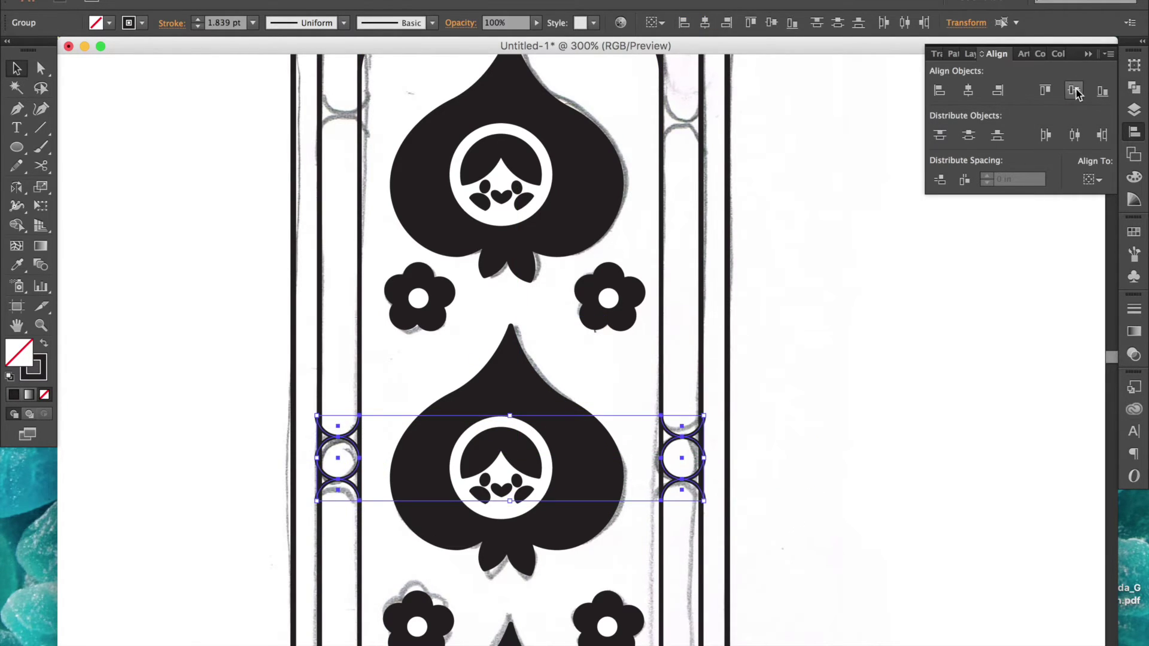
pyautogui.click(923, 430)
# Copy the top ornament to the bottom border, centre the pair horizontally, and move the right arc up
pyautogui.scroll(7, 923, 430)
pyautogui.click(529, 245)
pyautogui.press('super+c')
pyautogui.press('super+v')
pyautogui.press('super+minus')
pyautogui.press('super+minus')
pyautogui.moveTo(594, 230); pyautogui.dragTo(554, 637)
pyautogui.keyDown('shift'); pyautogui.click(545, 172); pyautogui.keyUp('shift')
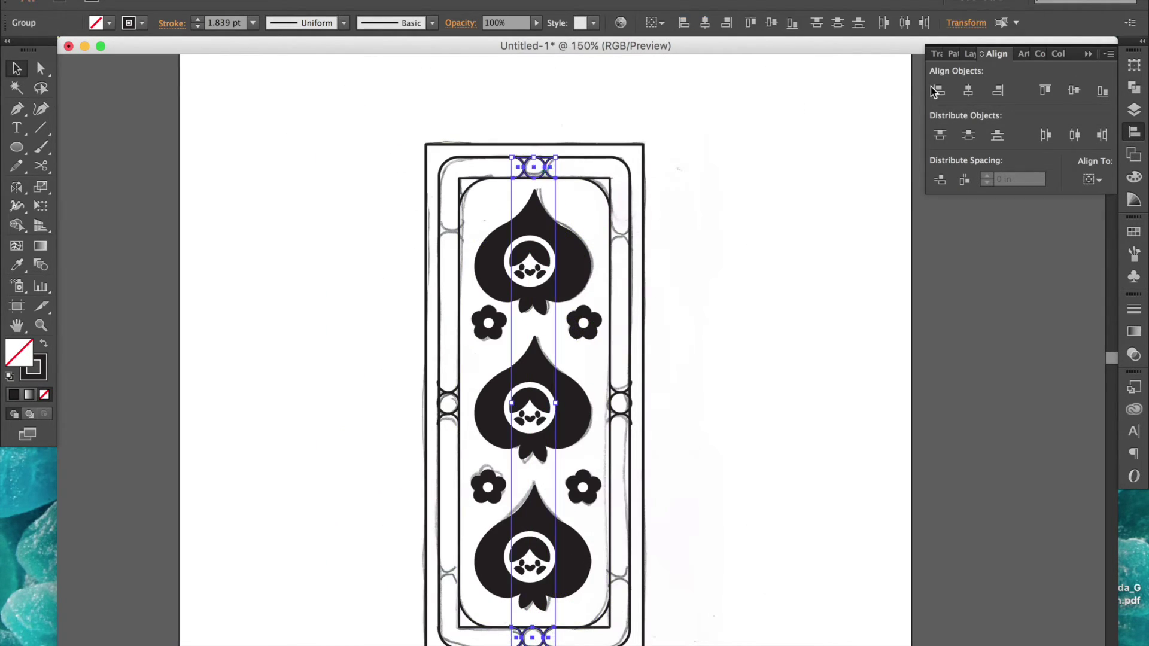
pyautogui.click(968, 90)
pyautogui.click(597, 345)
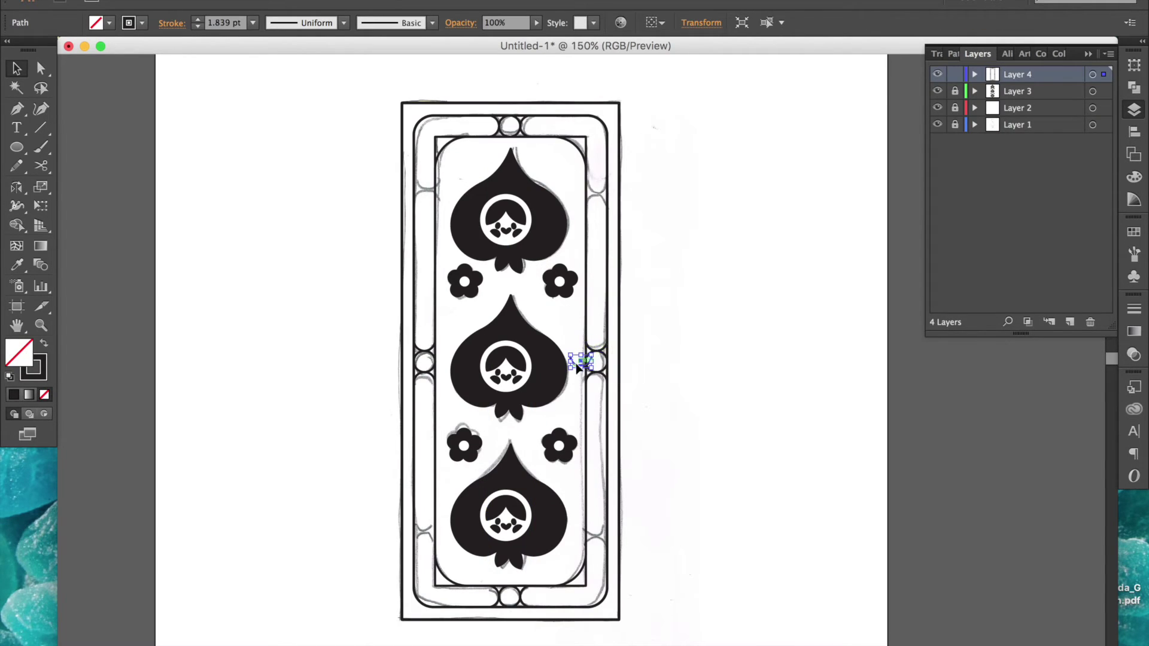
pyautogui.moveTo(579, 368); pyautogui.dragTo(656, 242)
# Copy the arc pair from the upper right border column onto the upper left column
pyautogui.press('z')
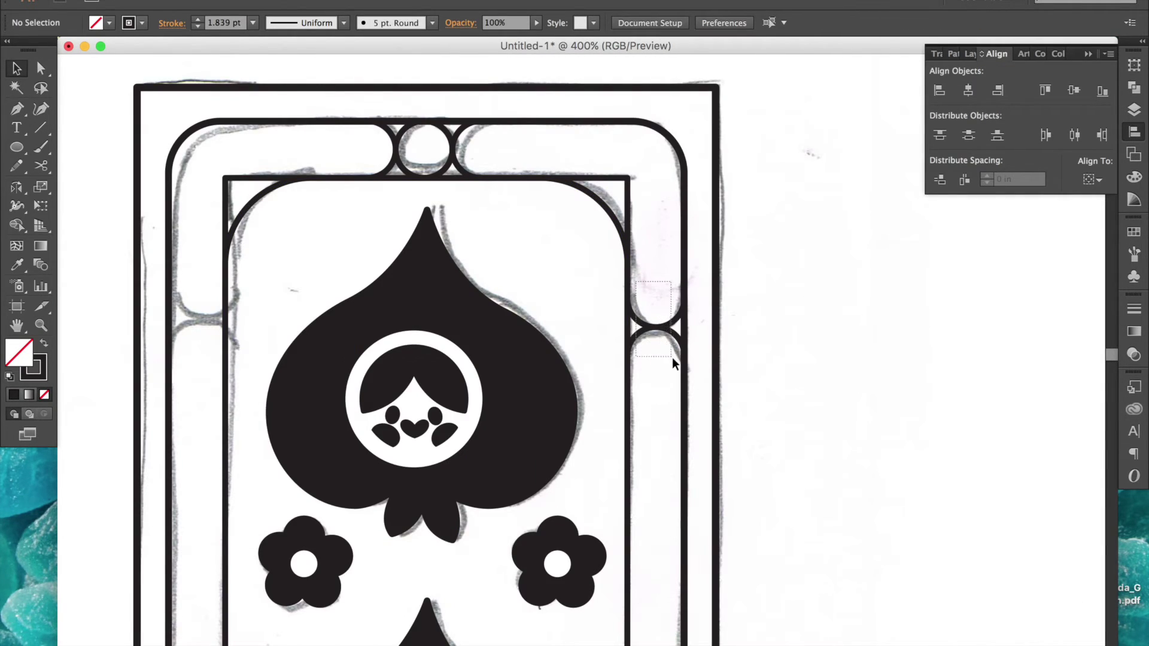
pyautogui.moveTo(673, 359); pyautogui.dragTo(671, 369)
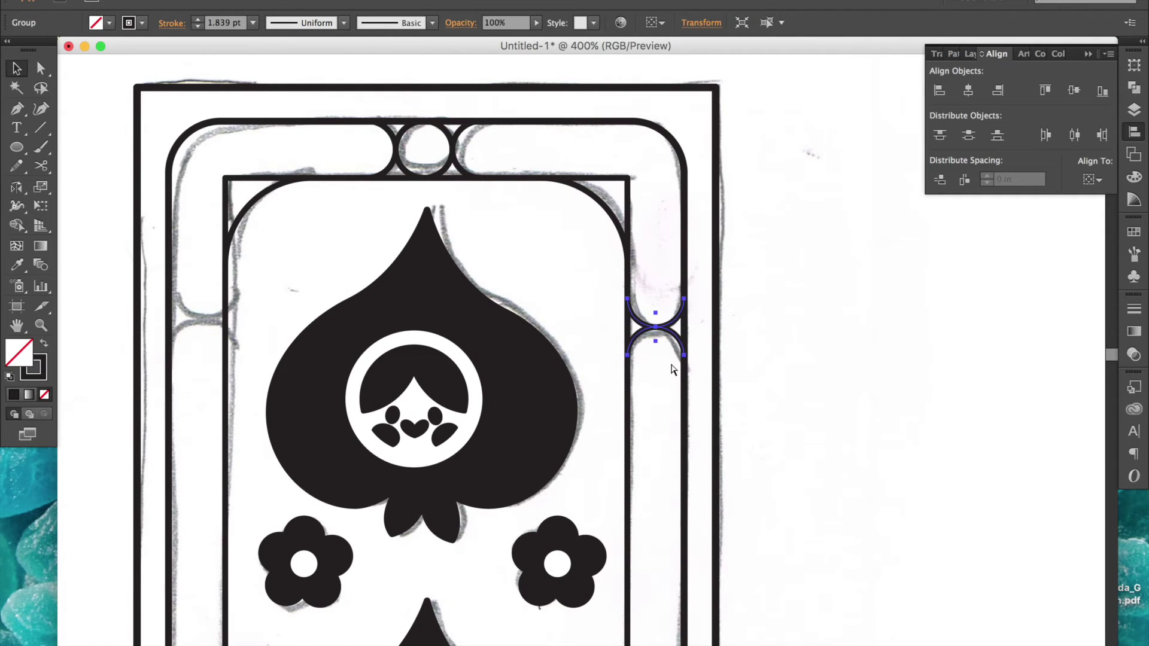
pyautogui.press('super+v')
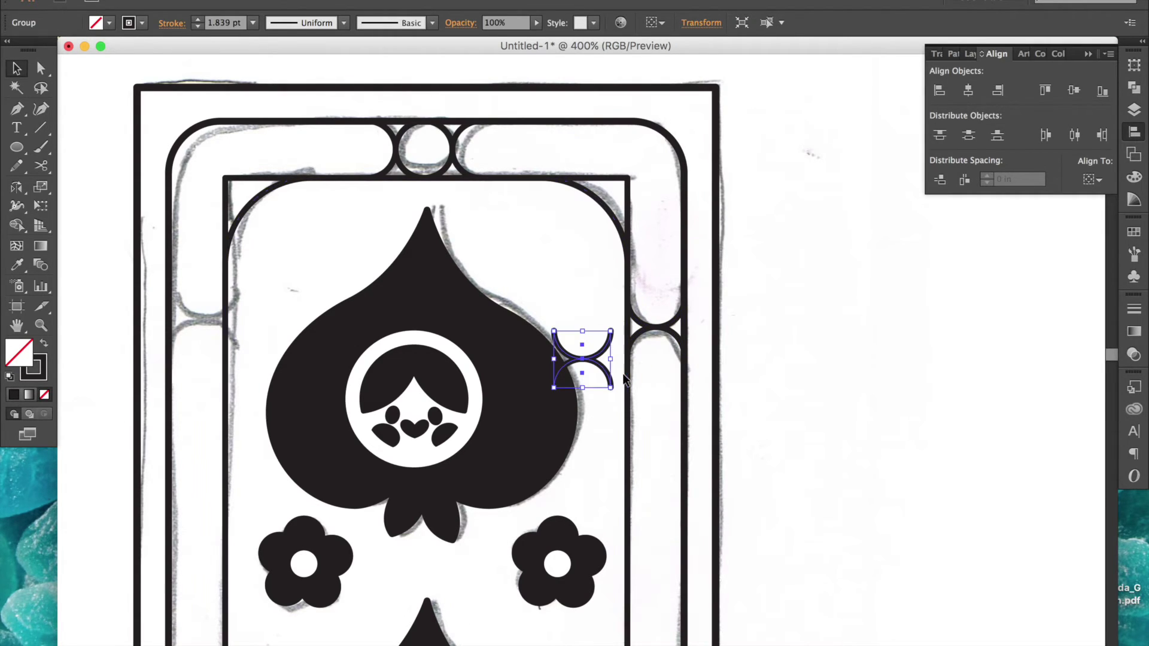
pyautogui.moveTo(605, 372)
pyautogui.mouseDown()
pyautogui.moveTo(245, 362)
pyautogui.moveTo(222, 339)
pyautogui.mouseUp()
pyautogui.press('super+z')
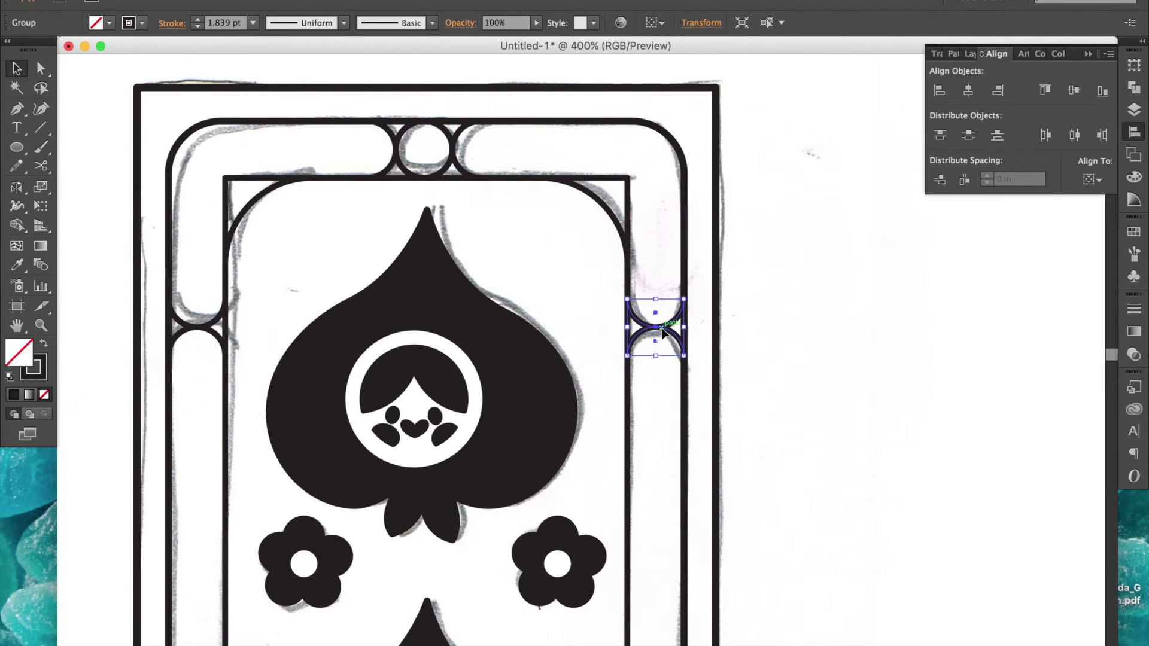
pyautogui.keyDown('shift'); pyautogui.click(188, 325); pyautogui.keyUp('shift')
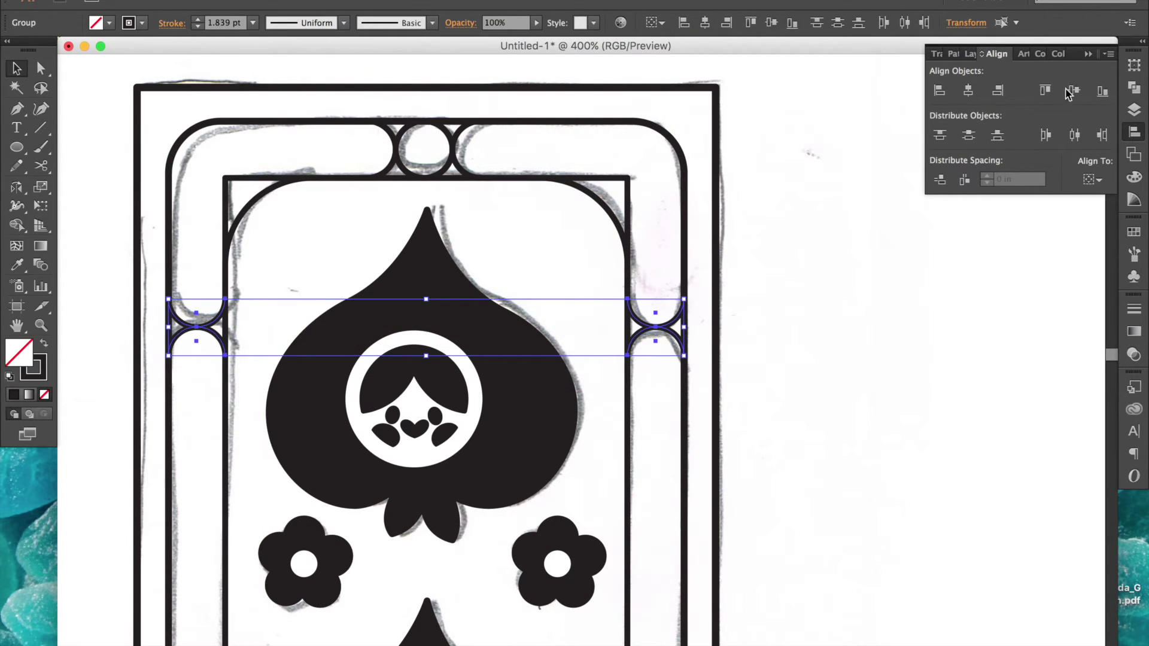
# Duplicate the arc pairs down to the lower ends of both columns, then select the whole card
pyautogui.press('super+minus')
pyautogui.moveTo(734, 157); pyautogui.dragTo(658, 594)
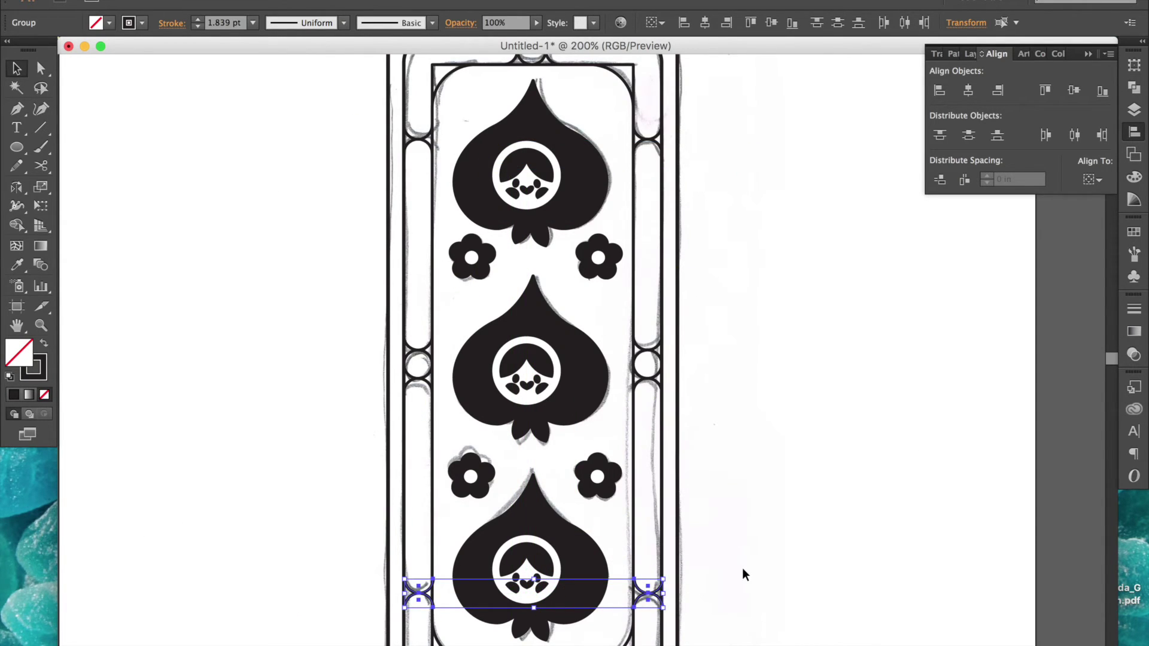
pyautogui.click(767, 590)
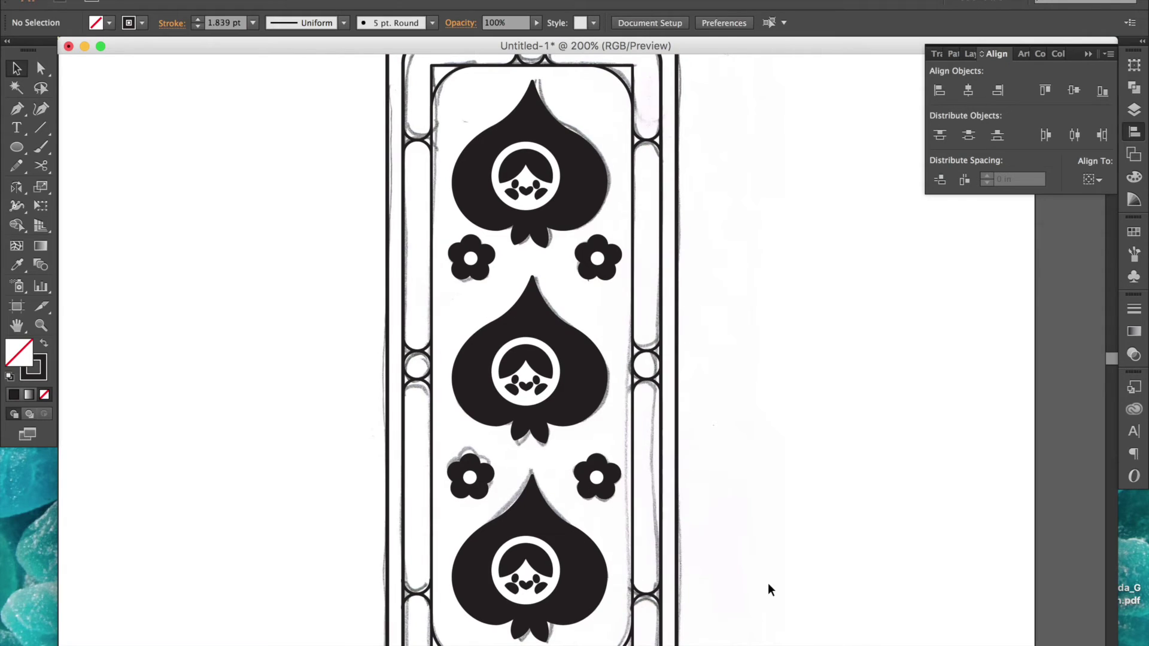
pyautogui.press('super+minus')
pyautogui.click(1134, 110)
pyautogui.moveTo(350, 90); pyautogui.dragTo(713, 627)
# Drag the selected card artwork to the right so it sits beside the pencil sketch
pyautogui.moveTo(585, 516)
pyautogui.mouseDown()
pyautogui.moveTo(756, 517)
pyautogui.moveTo(810, 533)
pyautogui.mouseUp()
pyautogui.click(258, 467)
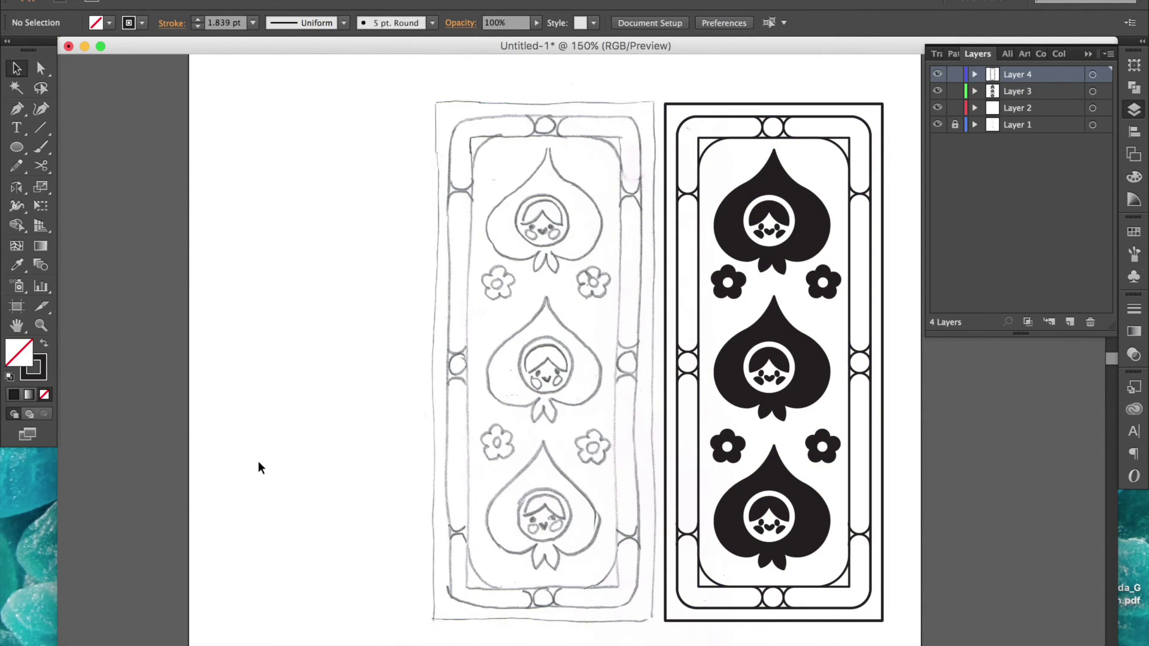
pyautogui.hscroll(3, 309, 461)
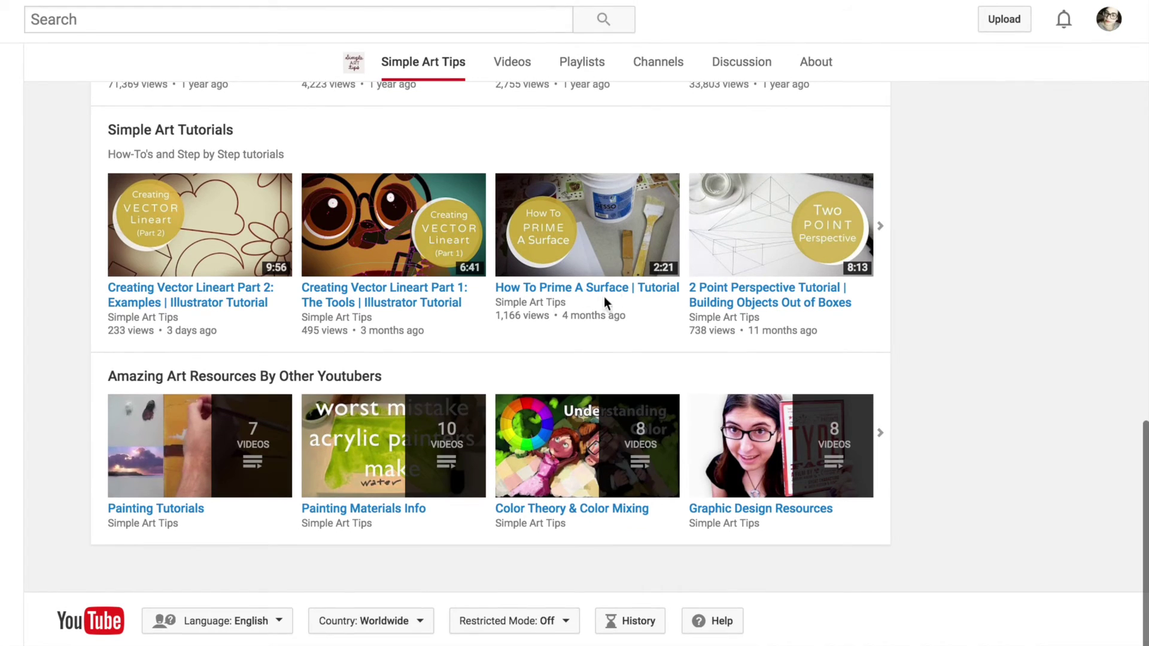
# Open the 'Amazing Art Resources By Other Youtubers' section heading on the Simple Art Tips home page
pyautogui.click(289, 377)
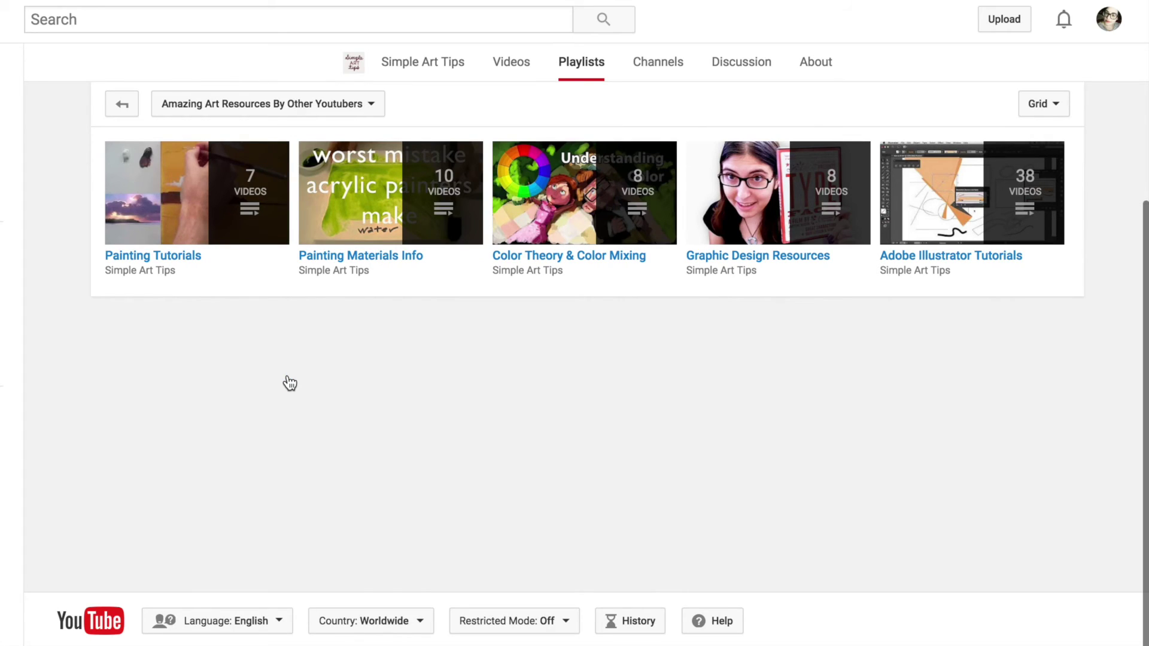